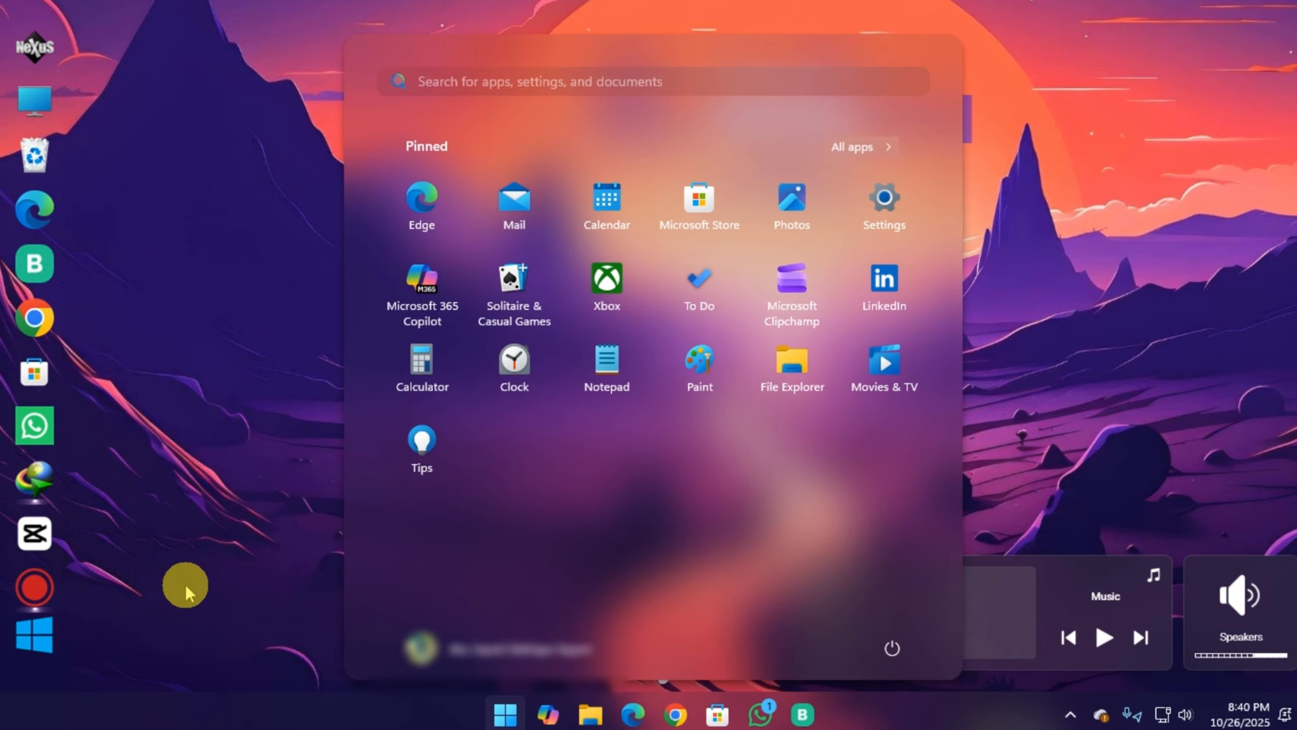
pyautogui.click(233, 419)
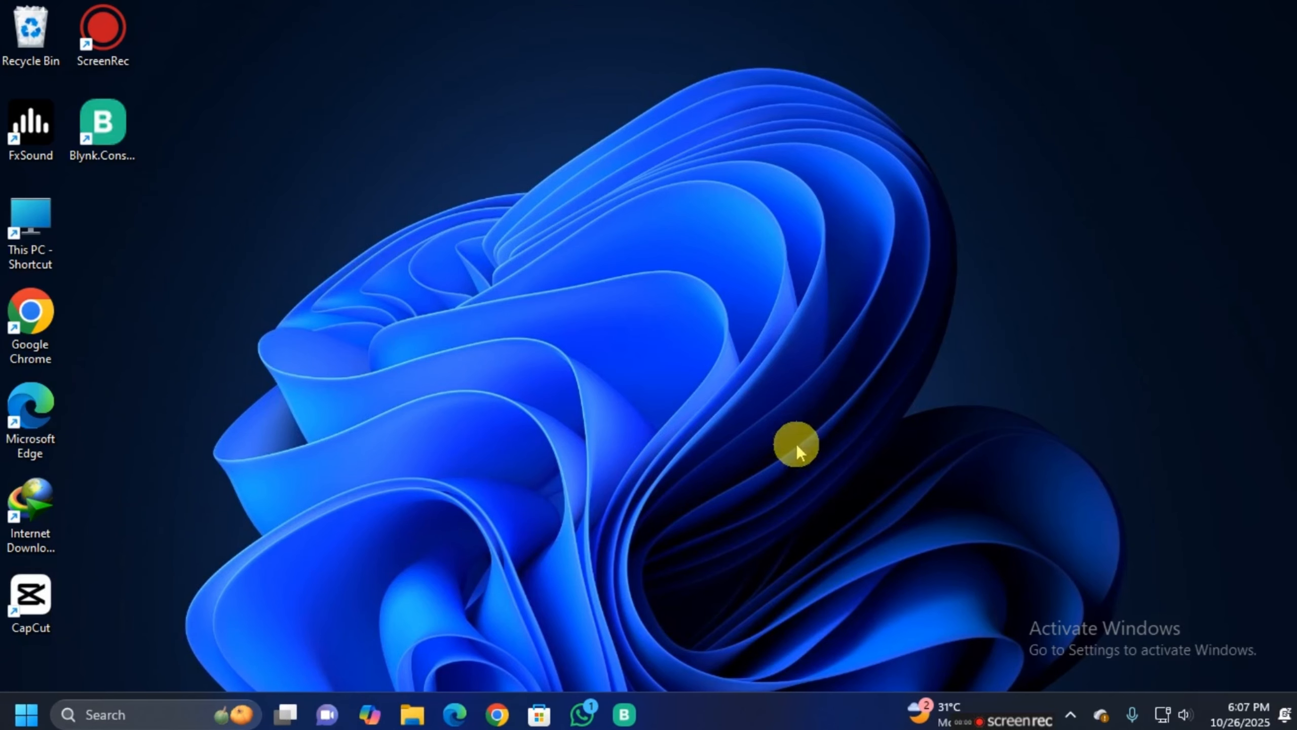
# Hide all the desktop icons
pyautogui.rightClick(363, 155)
pyautogui.moveTo(422, 170)
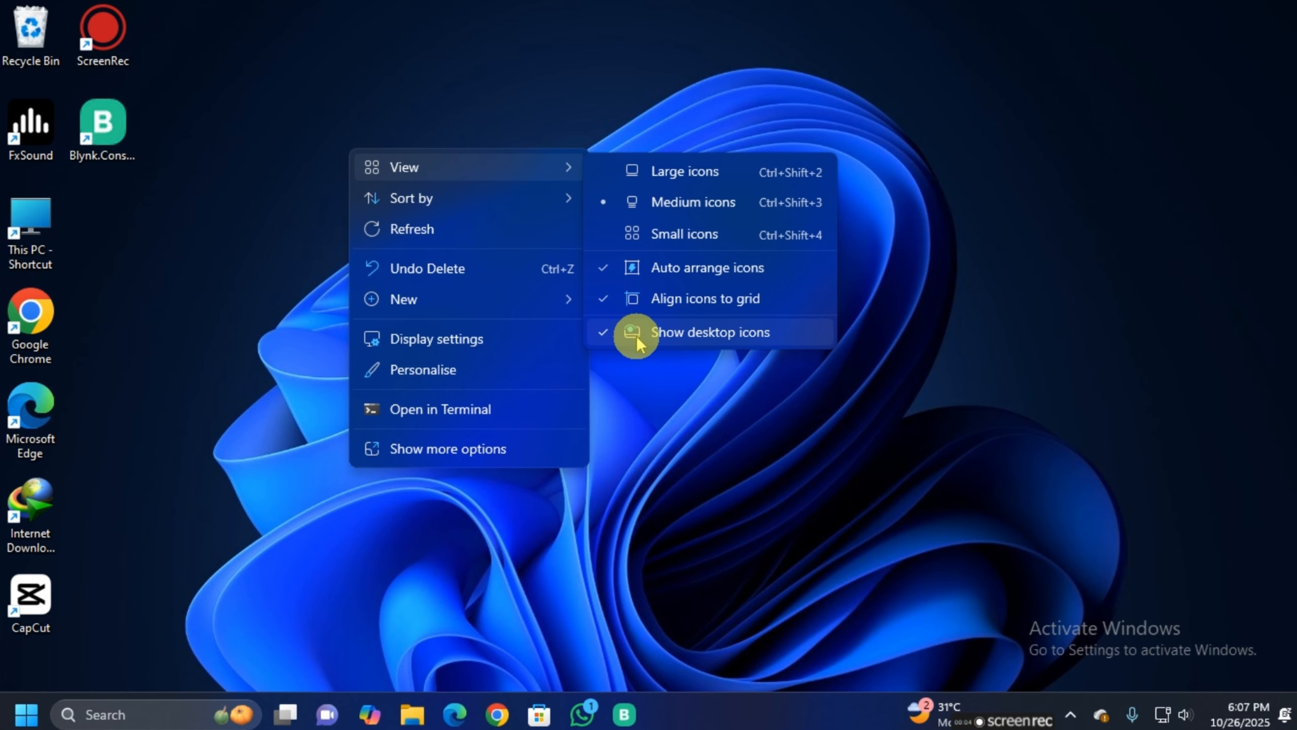
pyautogui.click(635, 333)
# Open the taskbar settings, turn off Task view, Widgets and Chat, and set Search to Hide
pyautogui.rightClick(715, 715)
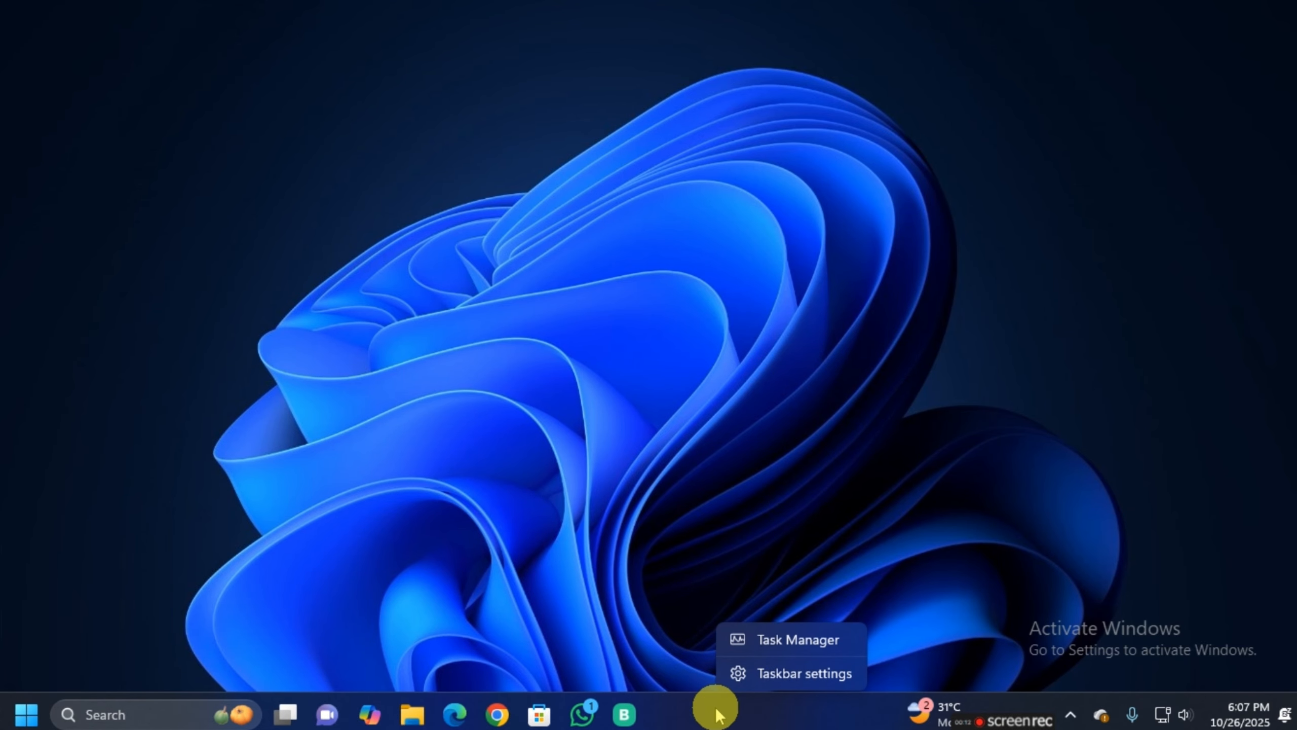
pyautogui.click(783, 667)
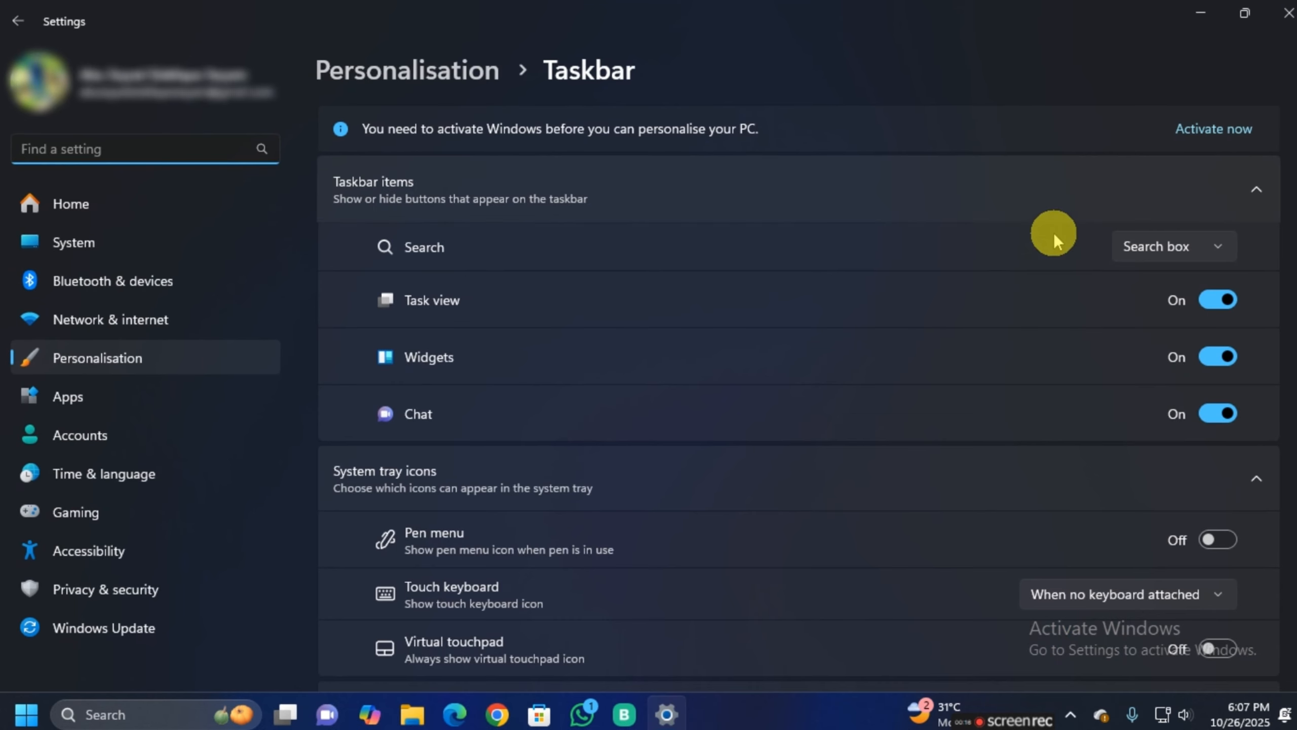
pyautogui.click(1218, 301)
pyautogui.click(1221, 356)
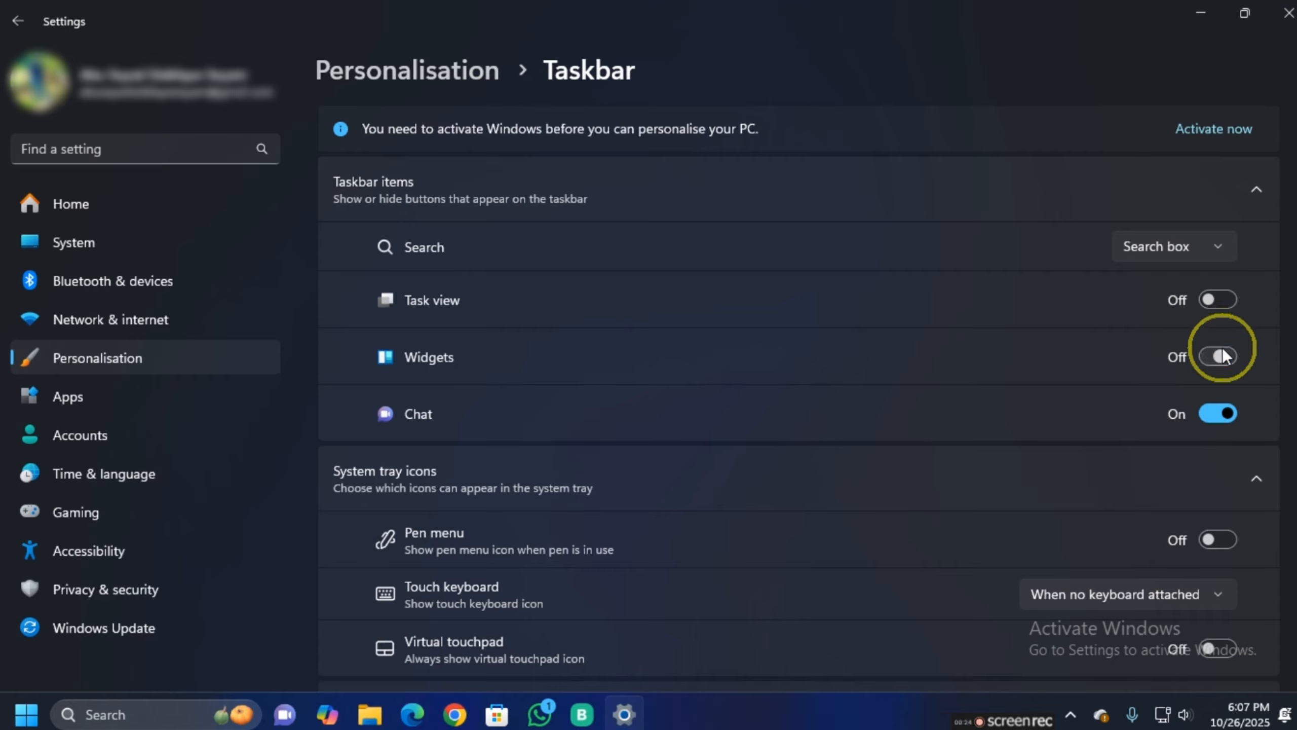
pyautogui.click(1221, 413)
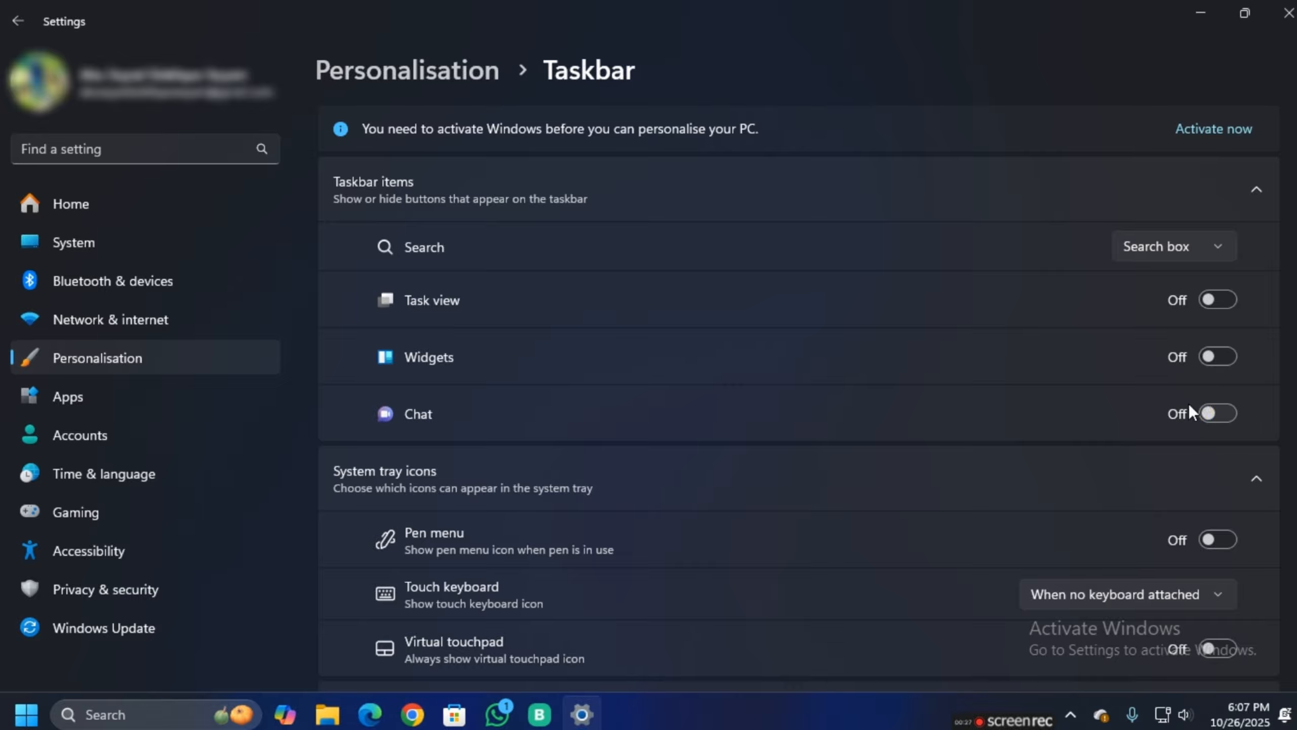
pyautogui.click(1167, 246)
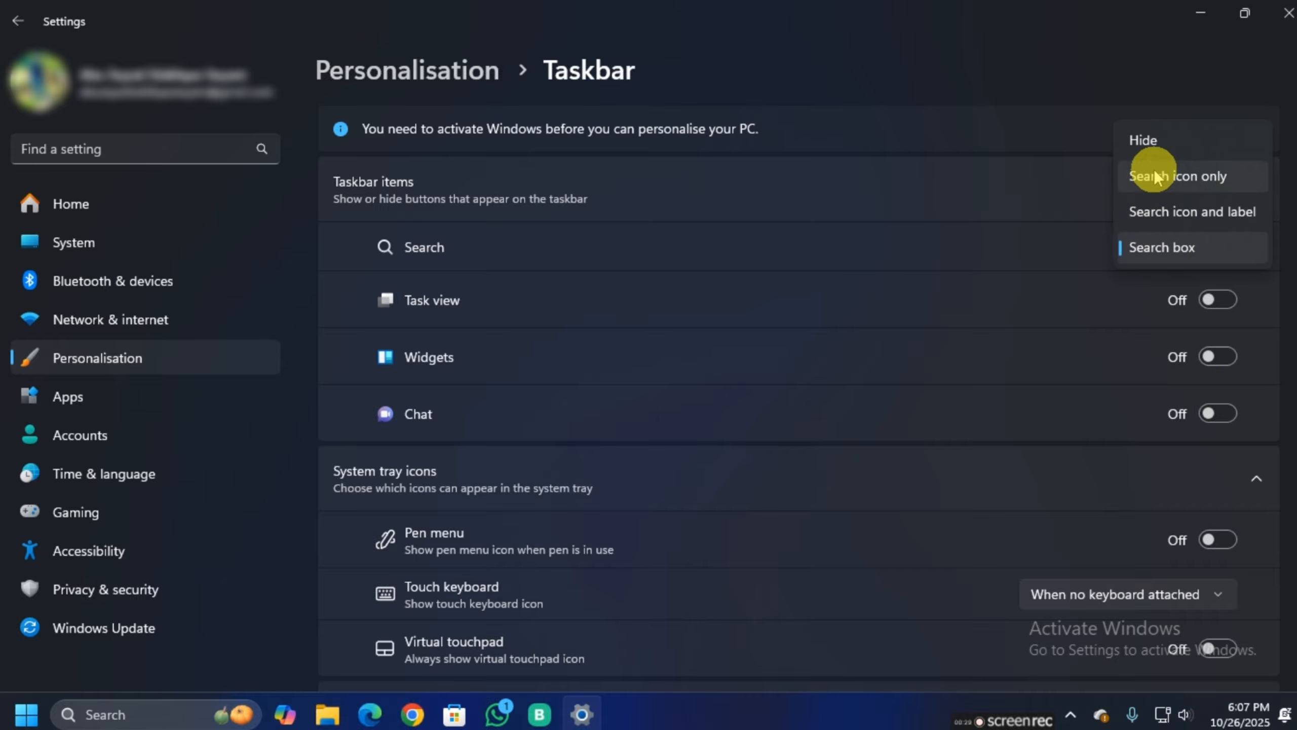
pyautogui.click(1152, 140)
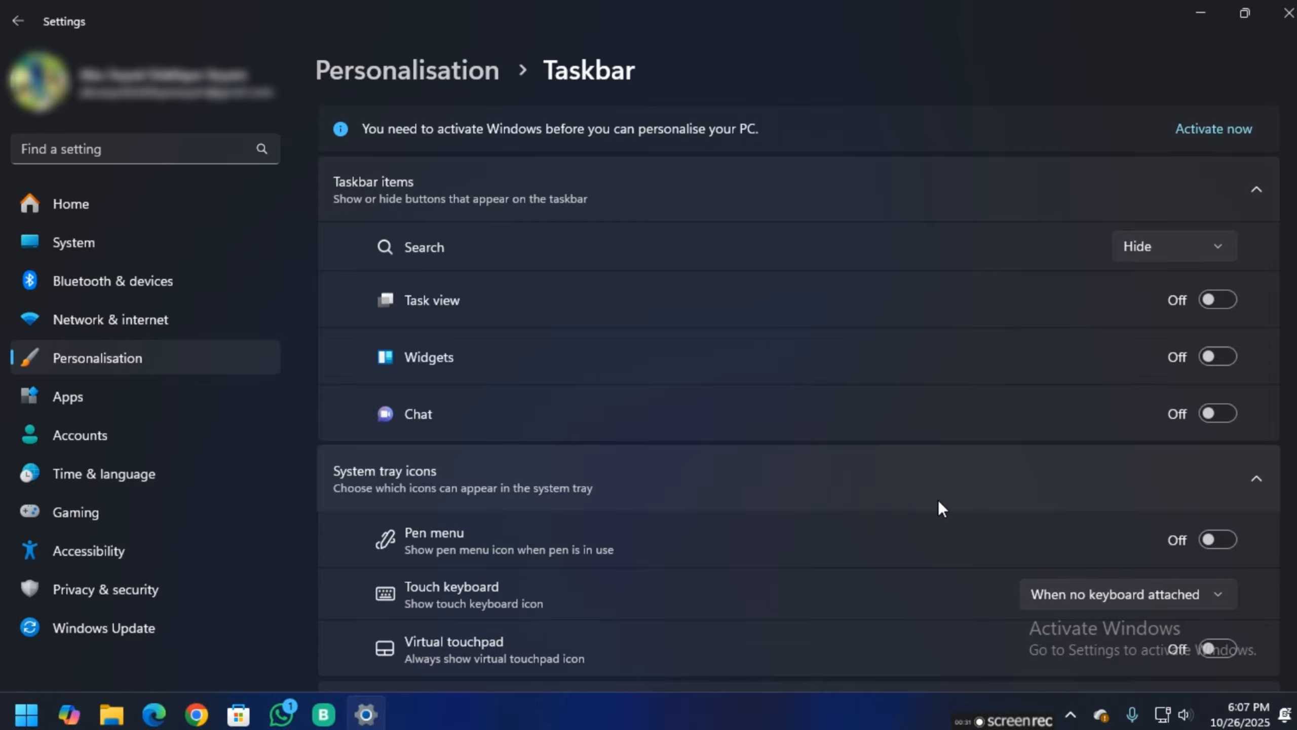
# Set the taskbar alignment to Centre in the taskbar behaviours
pyautogui.scroll(-7, 939, 500)
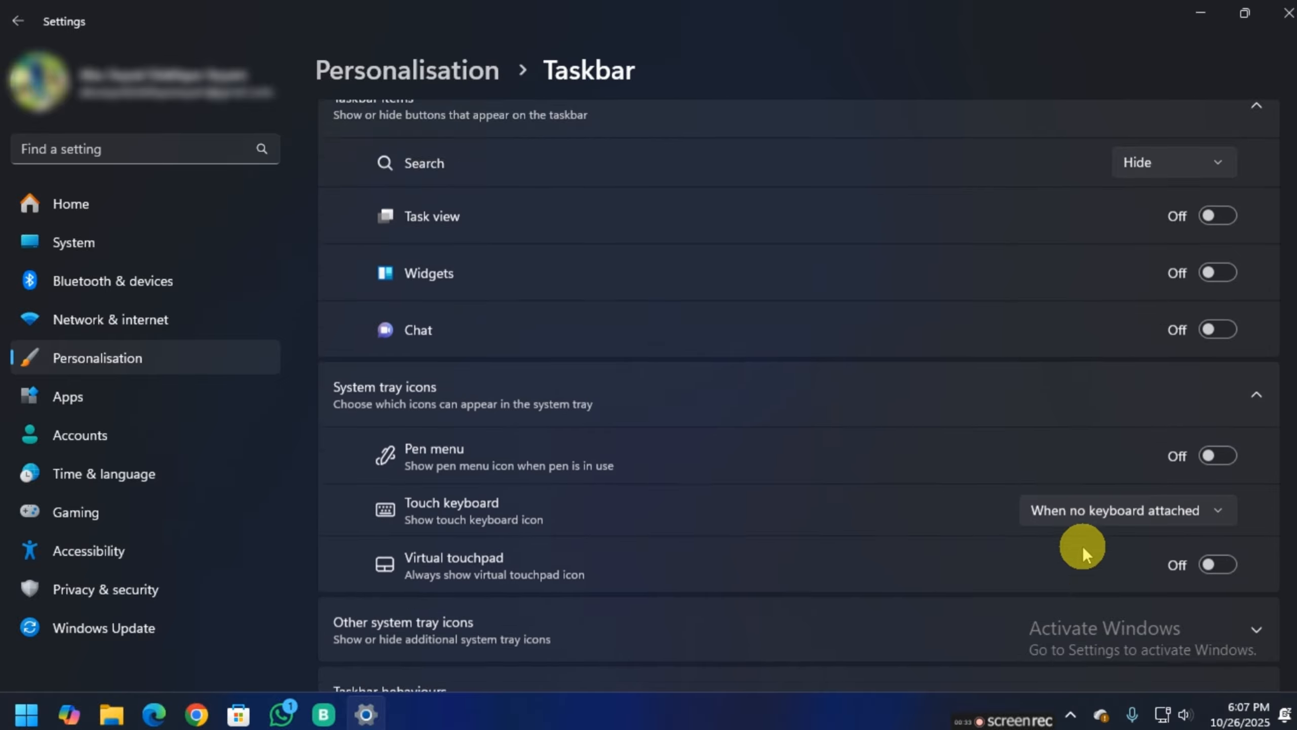
pyautogui.click(1102, 378)
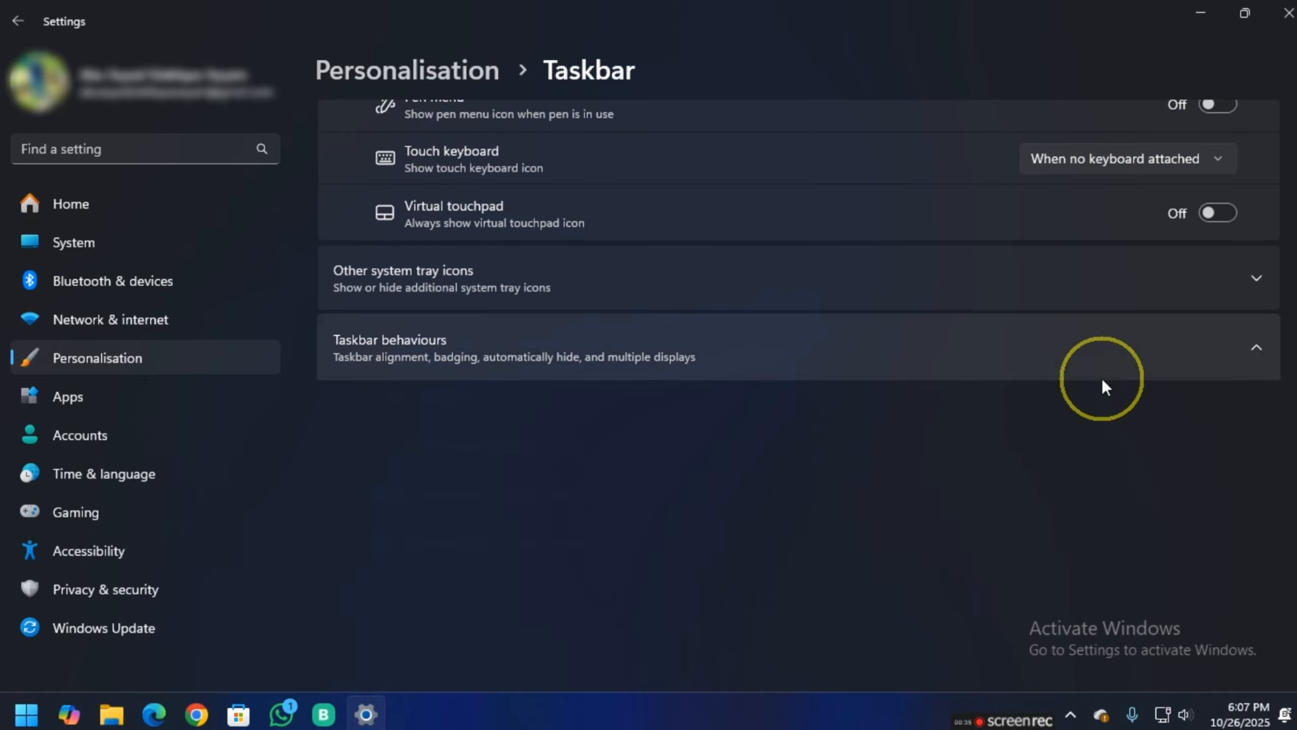
pyautogui.click(1147, 405)
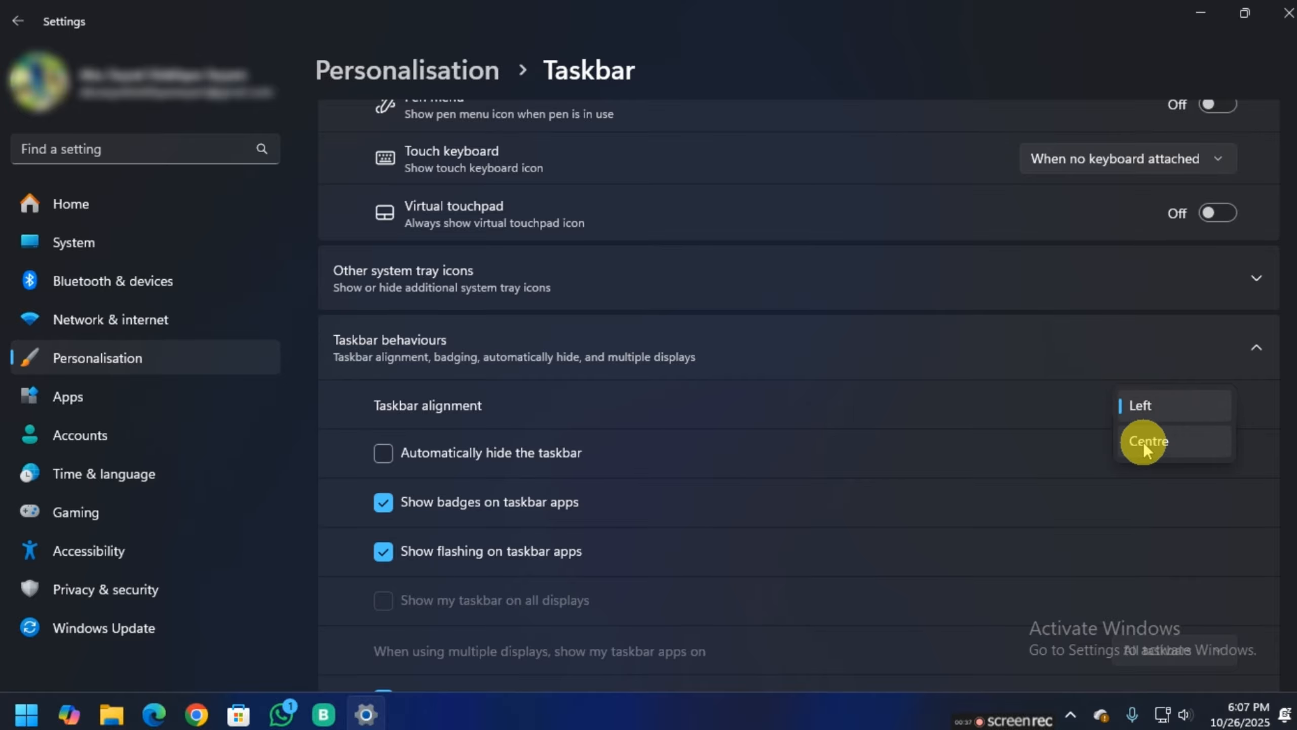
pyautogui.click(1143, 443)
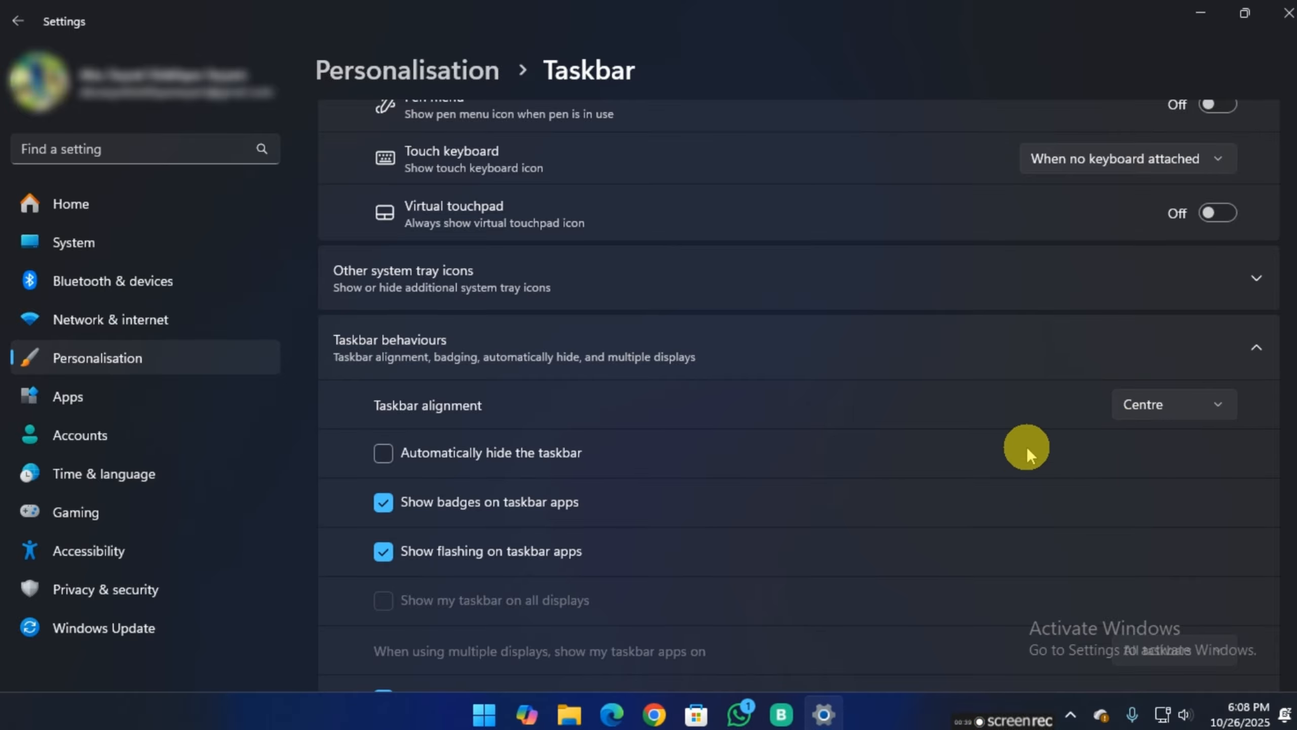
pyautogui.scroll(6, 1027, 446)
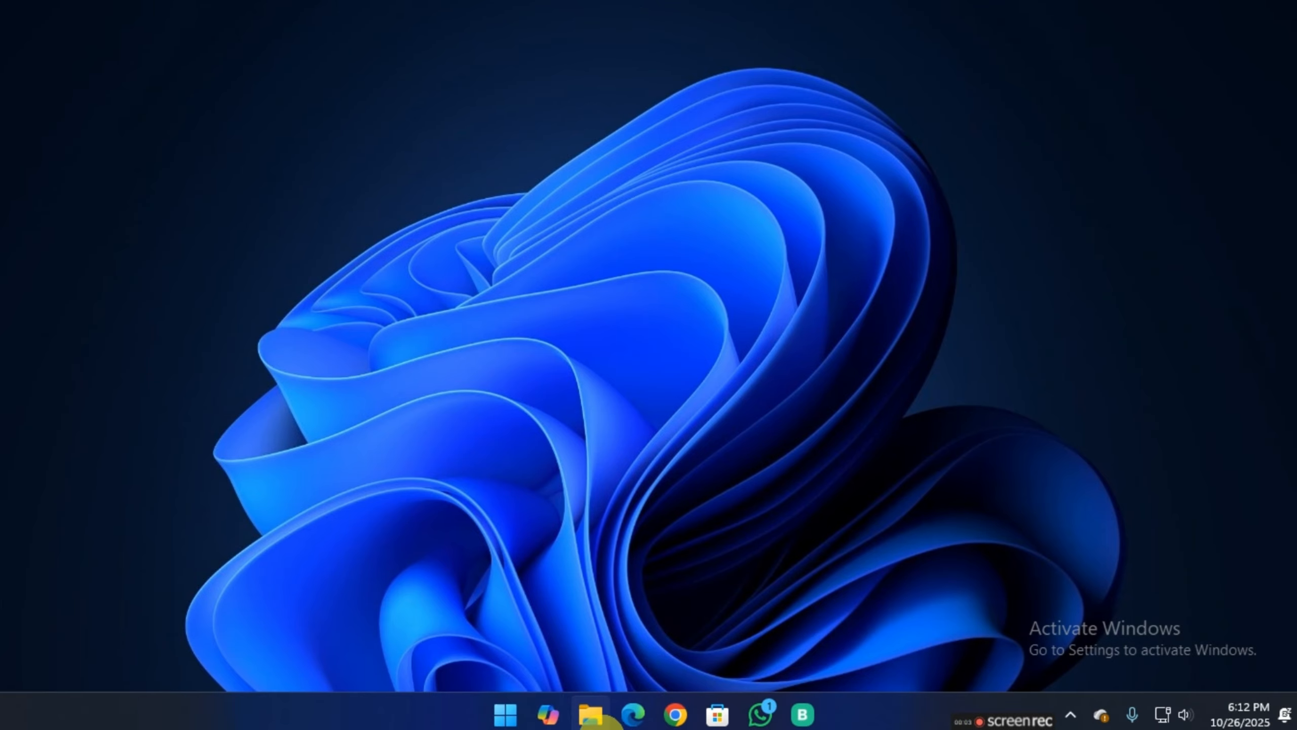
# Set the dark-nature-sunset-wallpaper-2560x1080_14 image from the Pictures folder as the desktop background
pyautogui.click(591, 715)
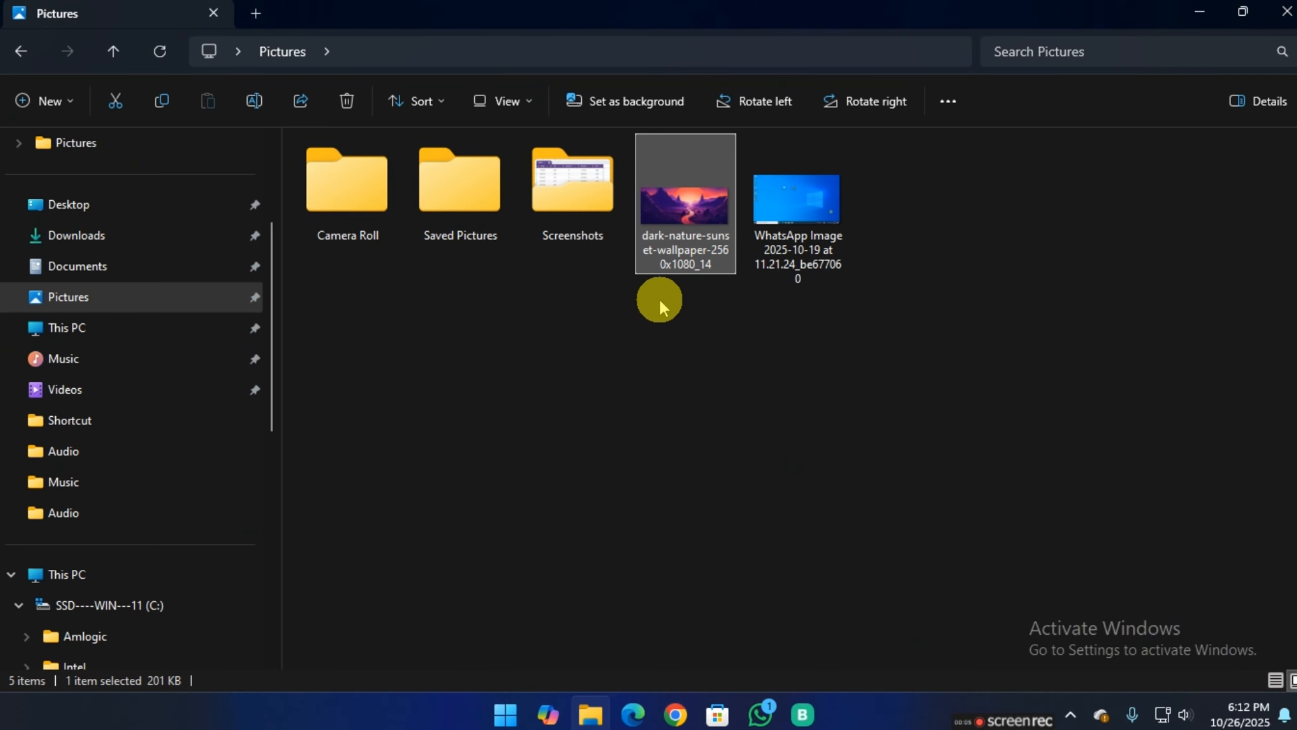
pyautogui.rightClick(661, 225)
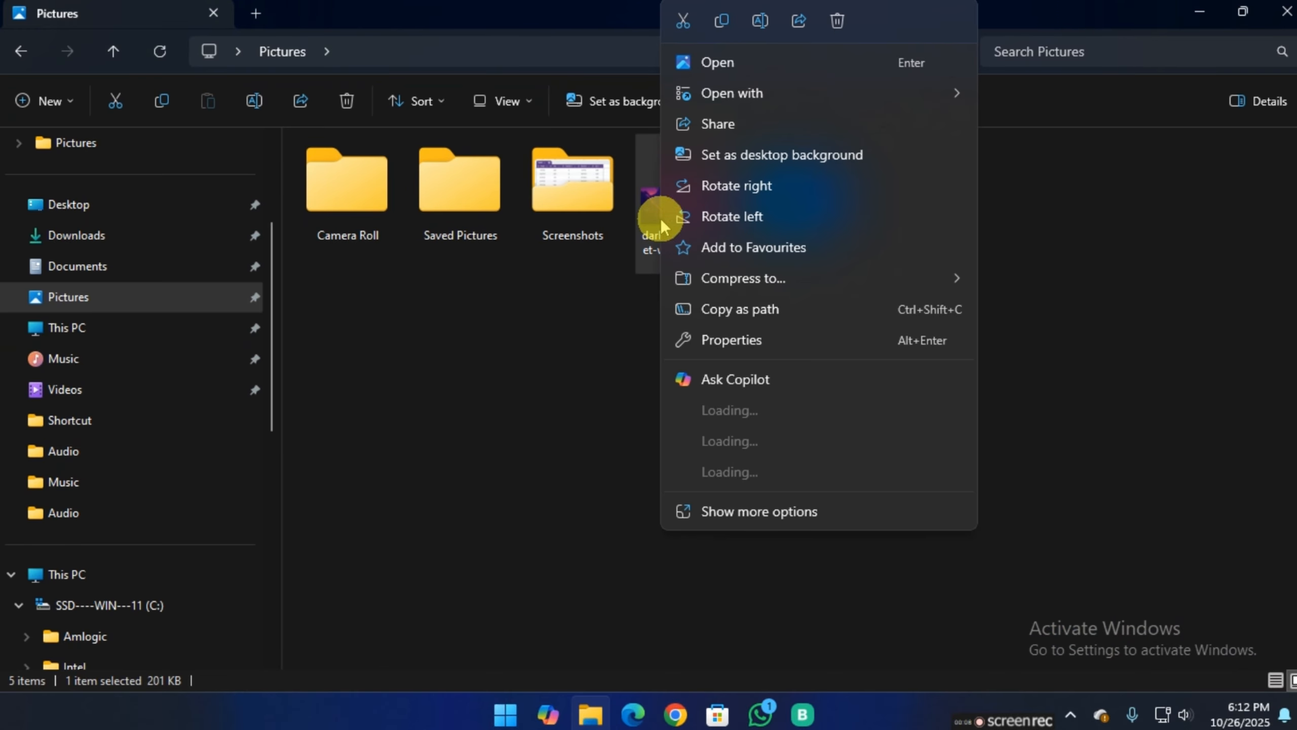
pyautogui.click(720, 165)
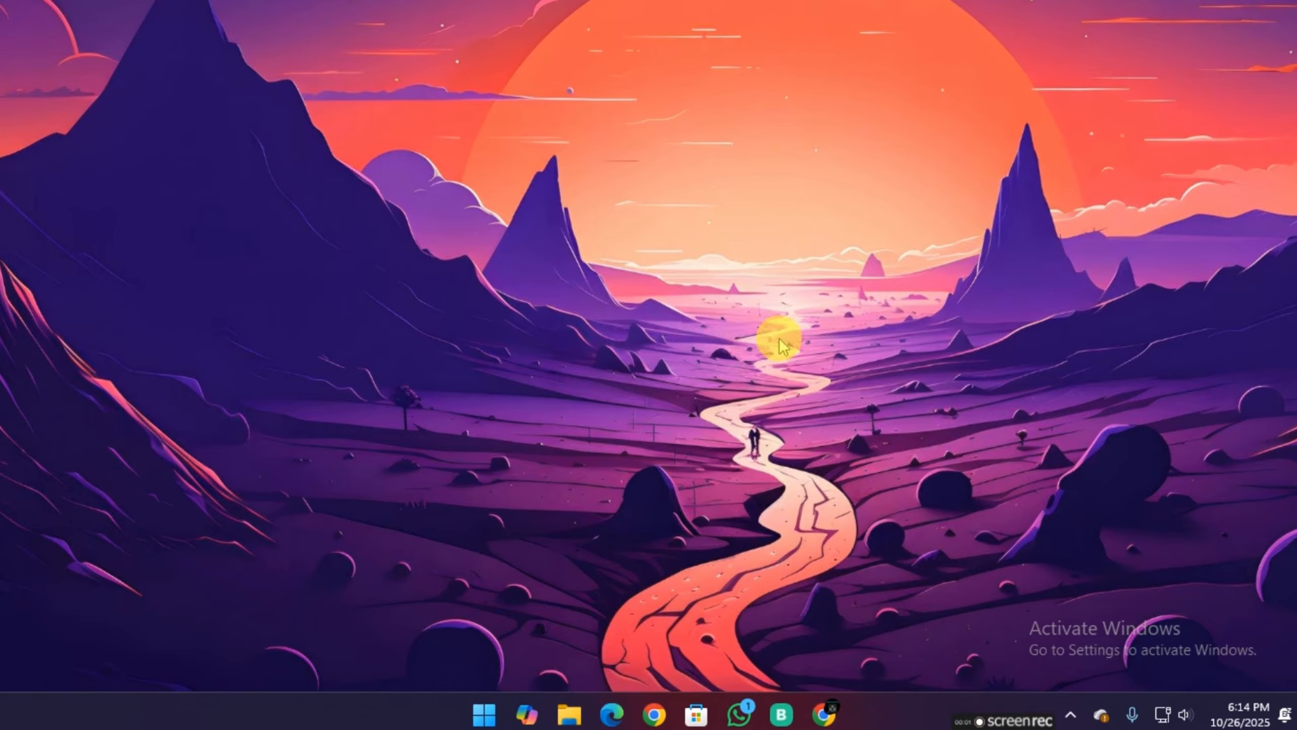
# Switch to Chrome, search Google for Windhawk, and download its installer from windhawk.net
pyautogui.click(823, 715)
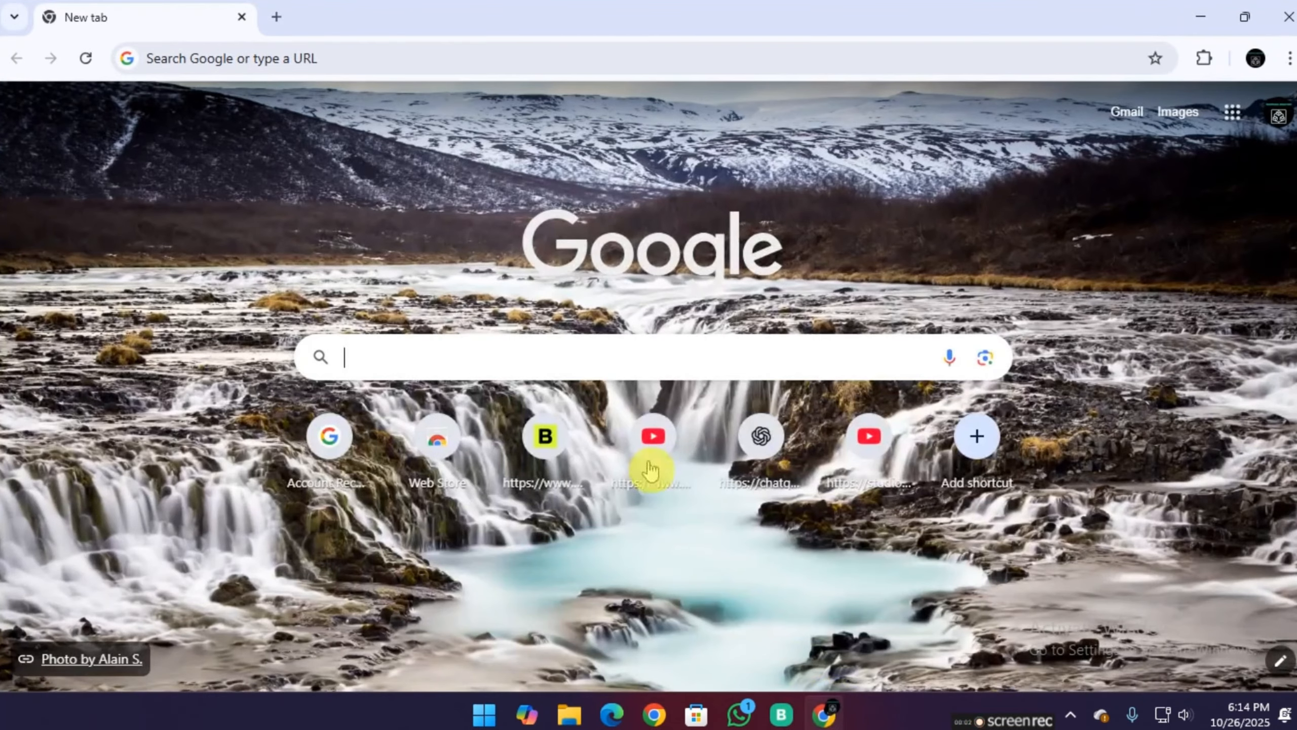
pyautogui.click(516, 370)
pyautogui.write('Windh')
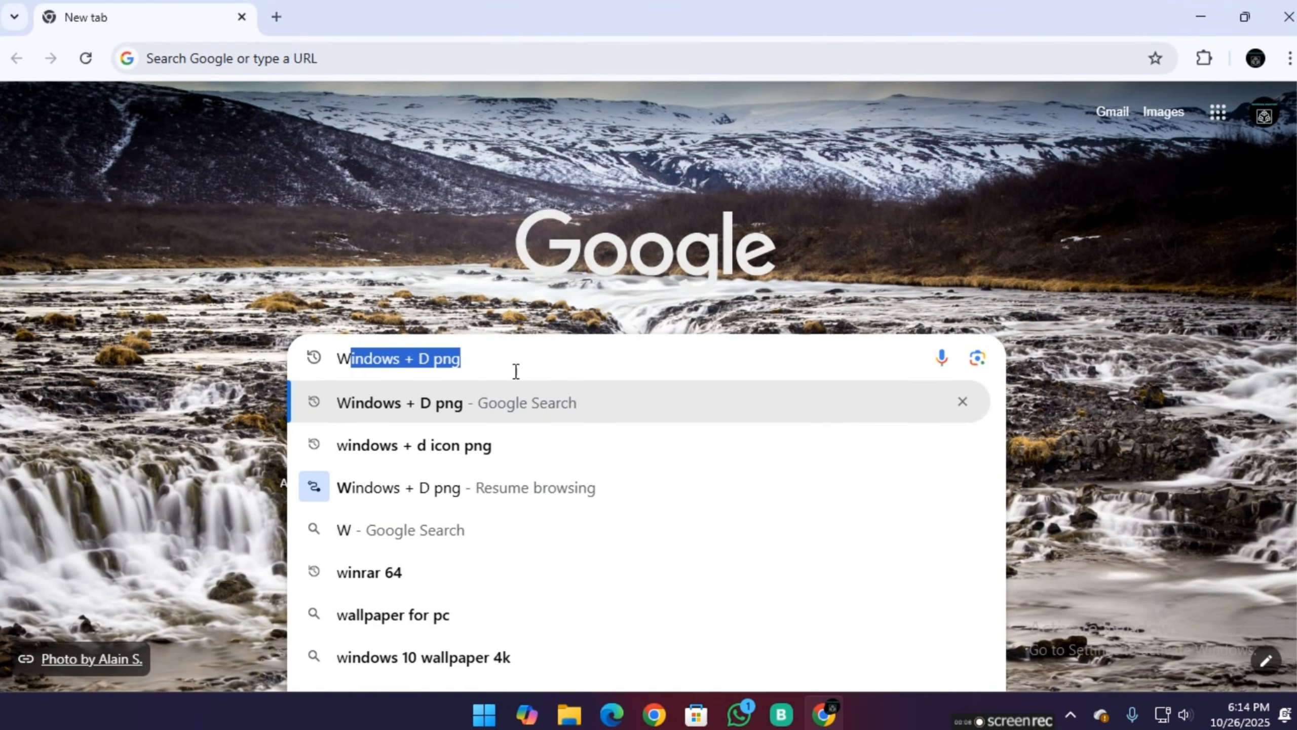
pyautogui.write('awk')
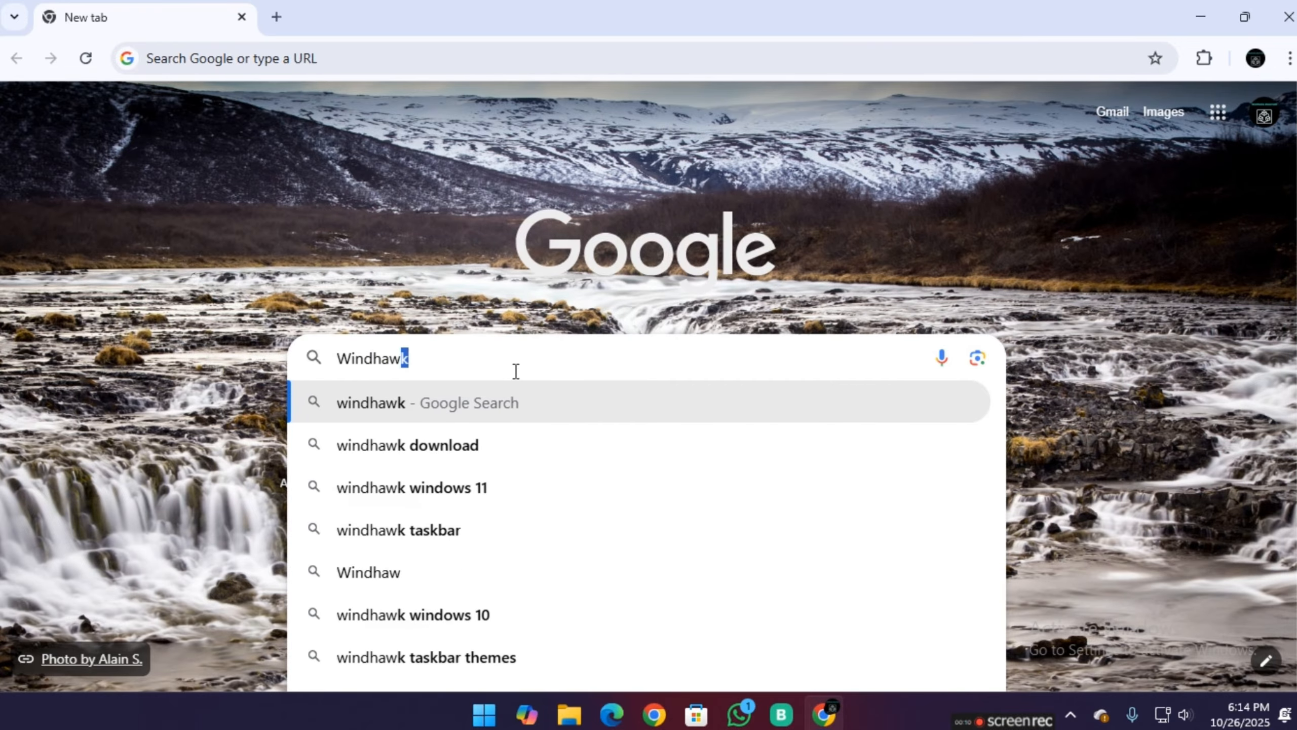
pyautogui.press('Return')
pyautogui.click(235, 300)
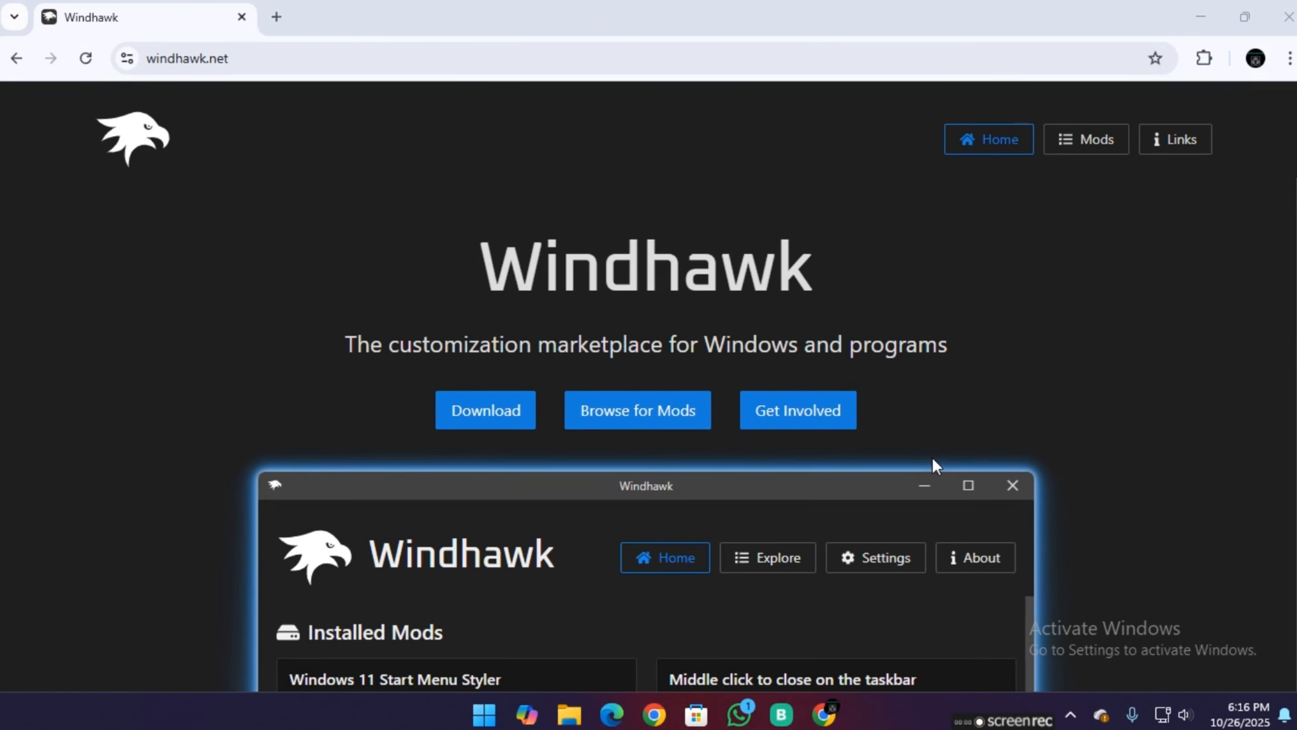
pyautogui.click(477, 409)
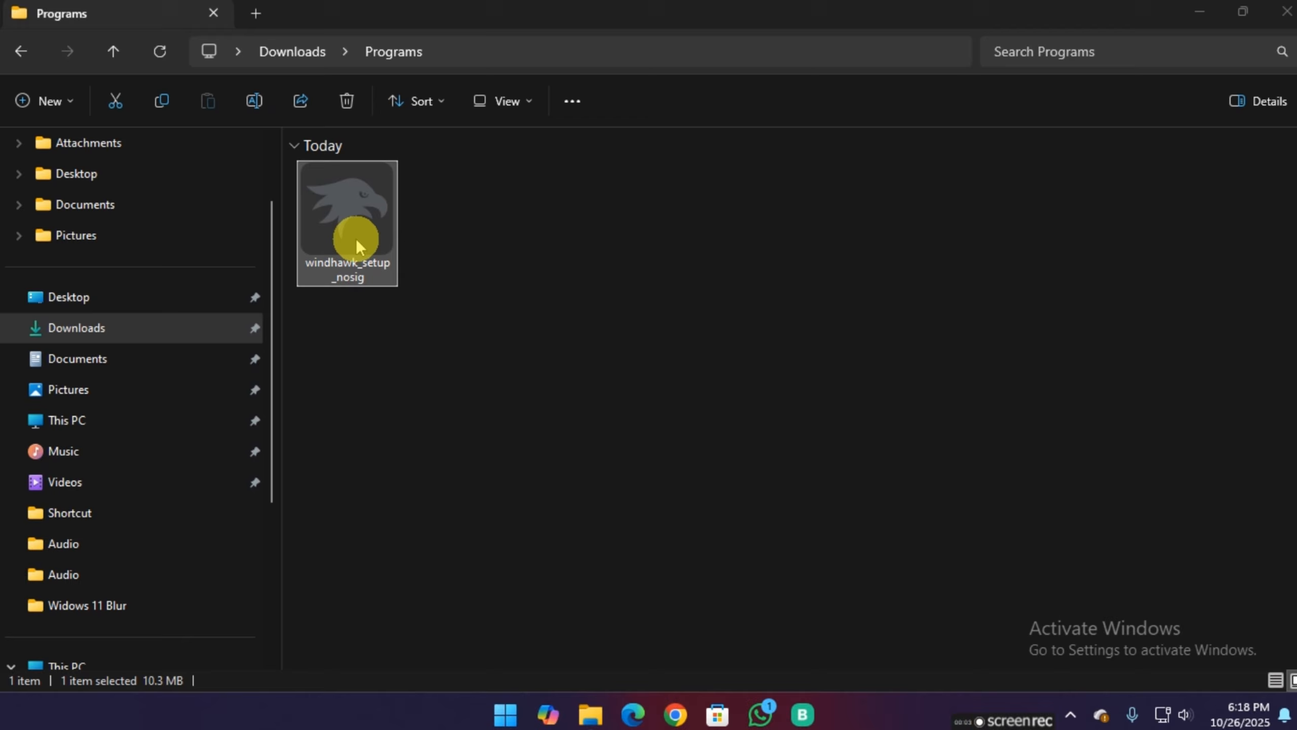
# Run windhawk_setup_nosig from the Programs download folder, install Windhawk with English as the installer language, and open it on finishing
pyautogui.doubleClick(367, 204)
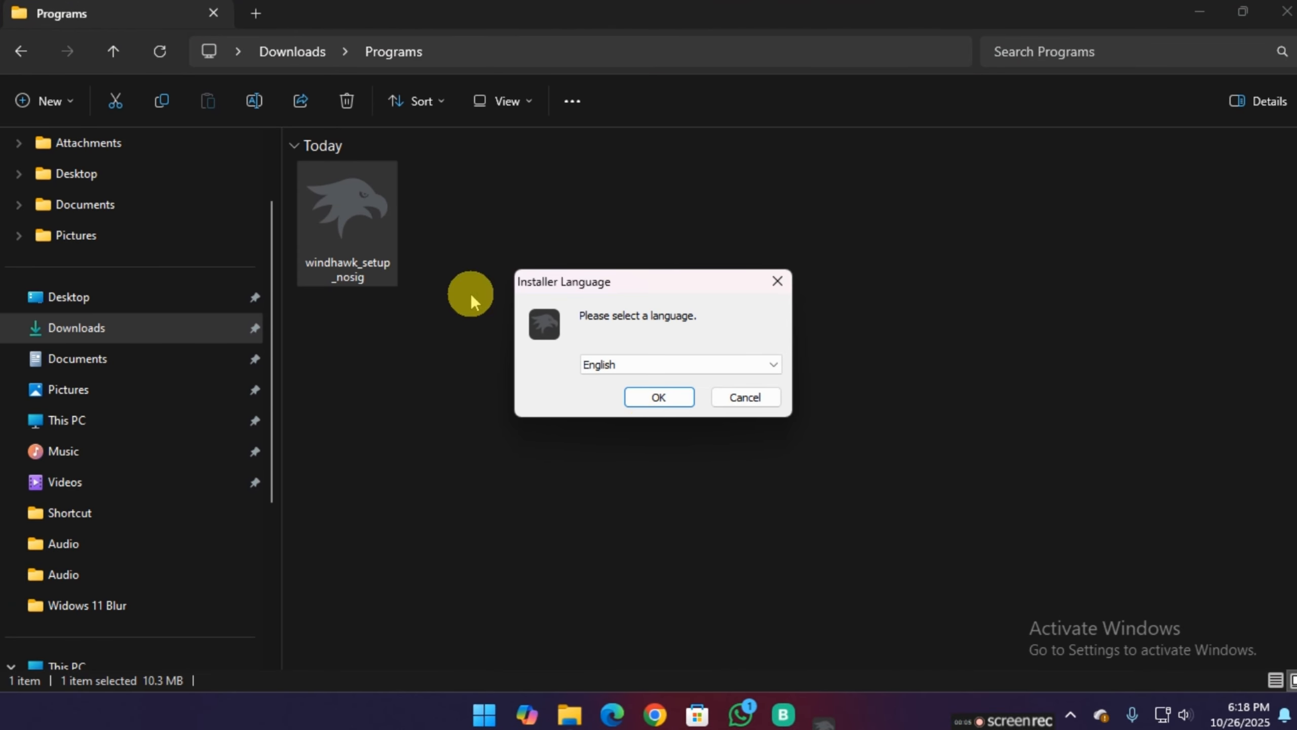
pyautogui.click(669, 399)
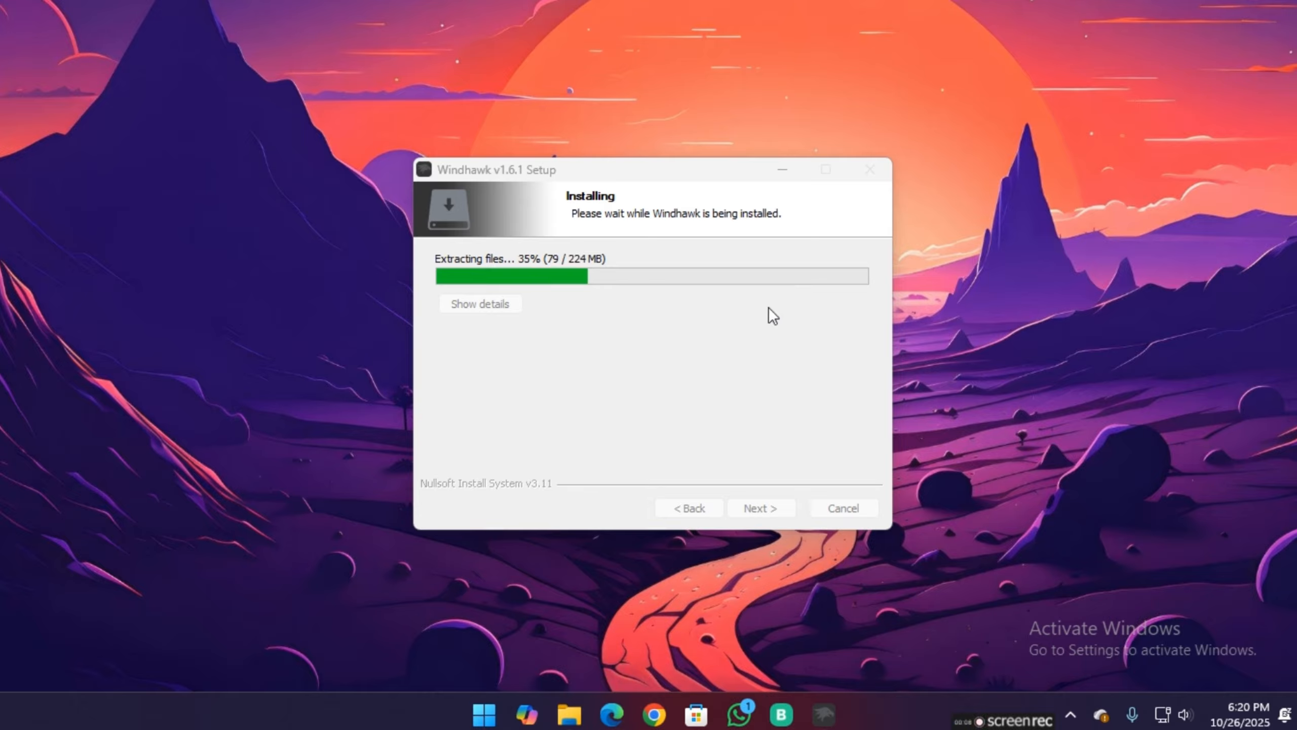
pyautogui.moveTo(701, 170); pyautogui.dragTo(748, 260)
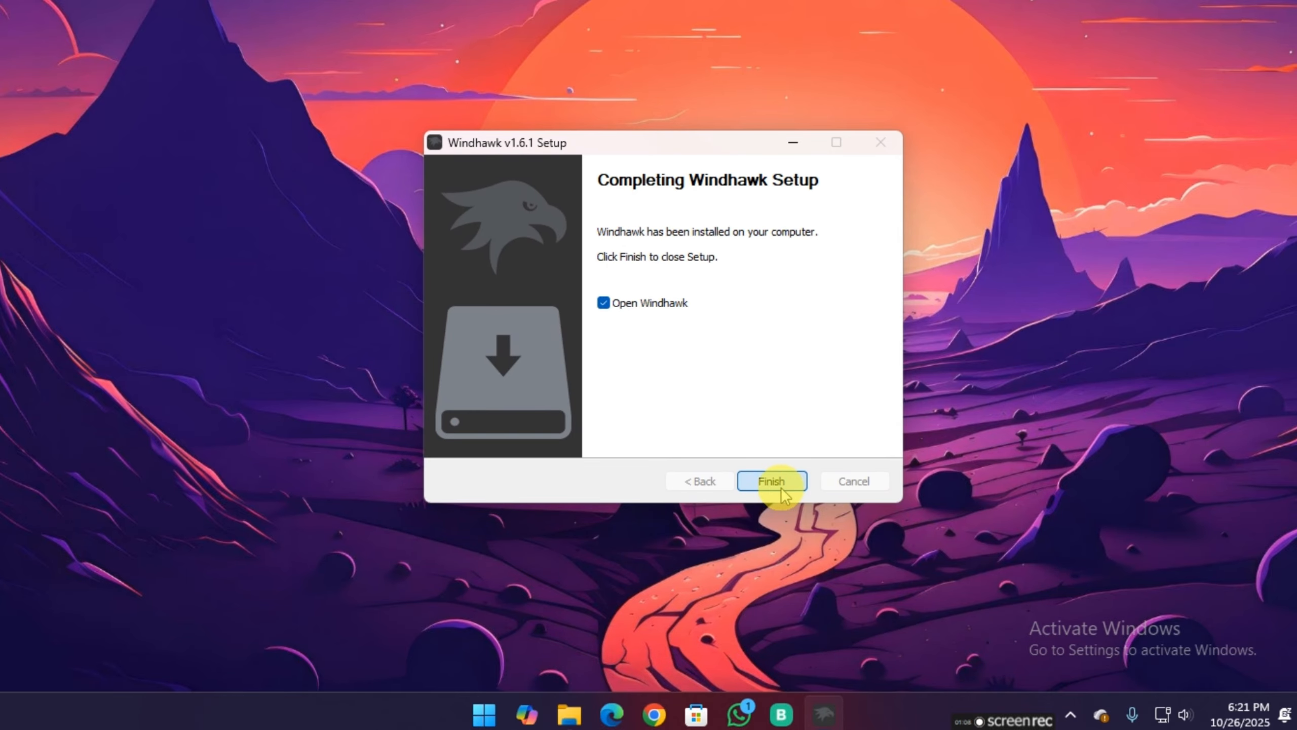
pyautogui.click(782, 489)
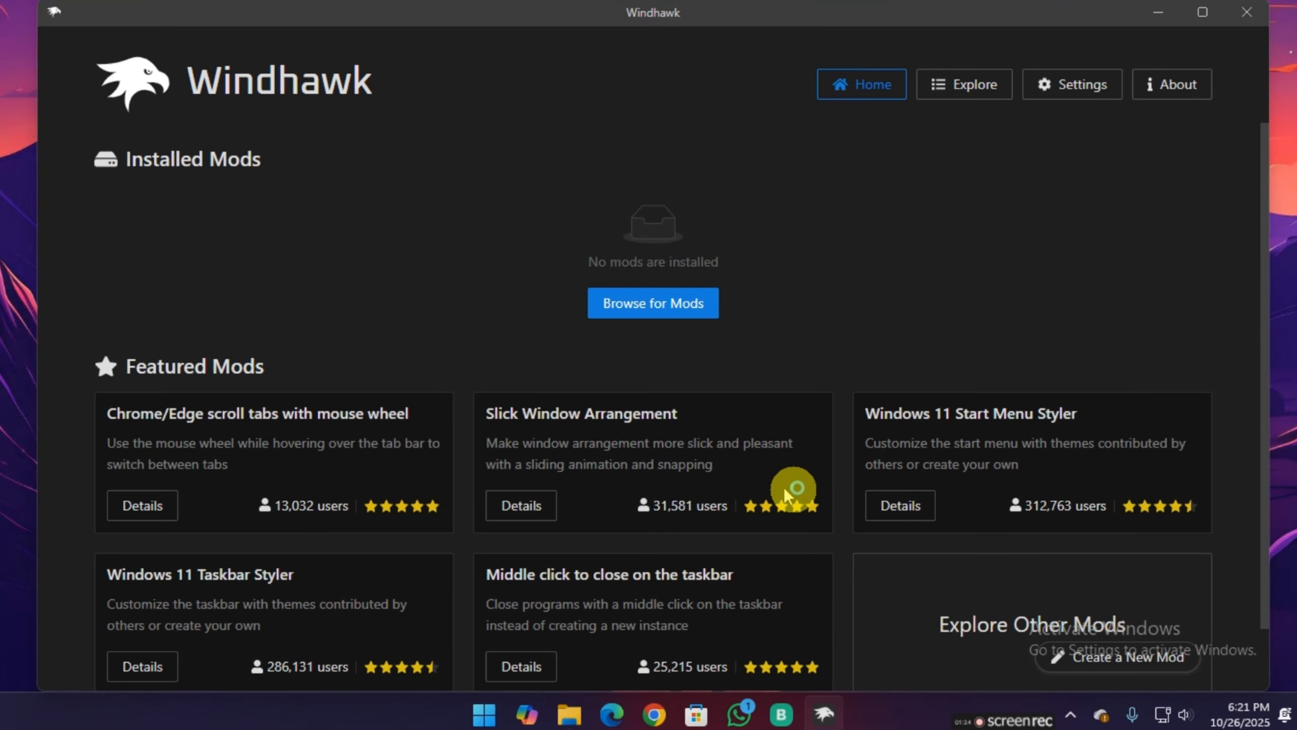
# Explore the Windhawk mods and install the Windows 11 Taskbar Styler mod, accepting the risk
pyautogui.click(945, 89)
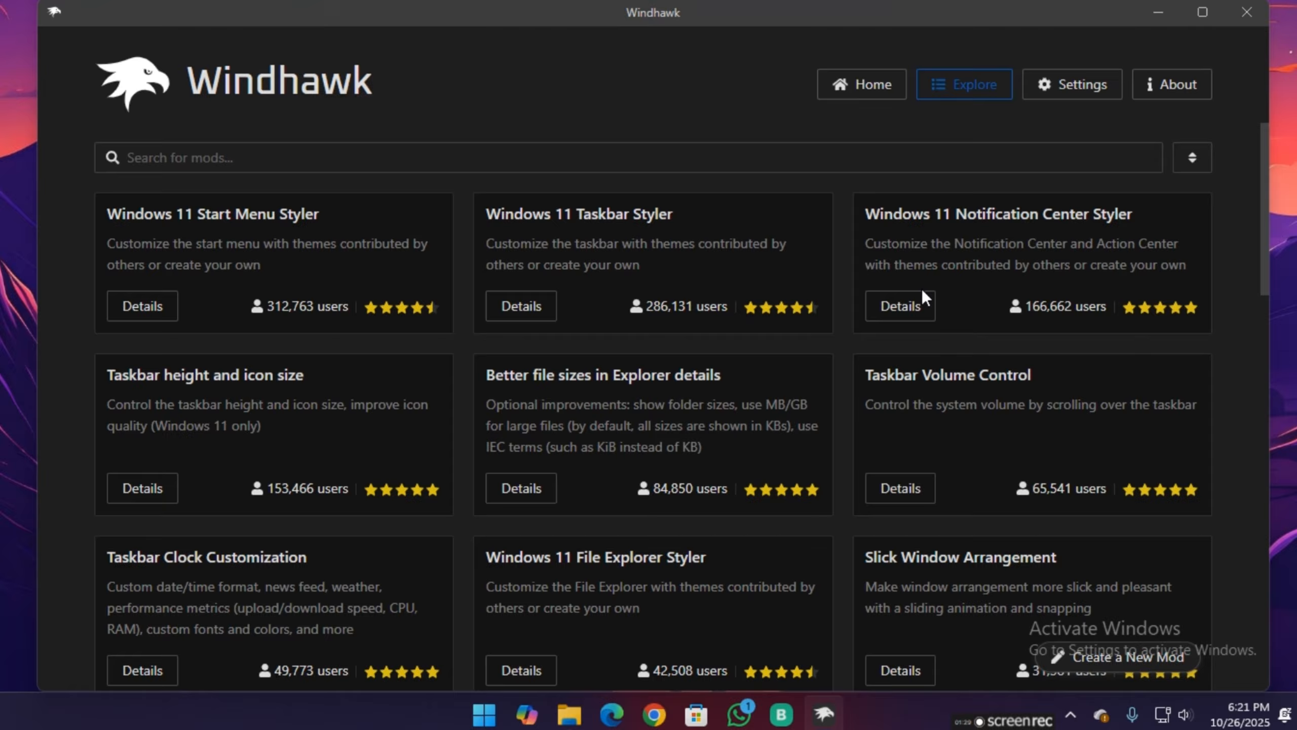
pyautogui.scroll(-6, 1019, 285)
pyautogui.scroll(-5, 1019, 285)
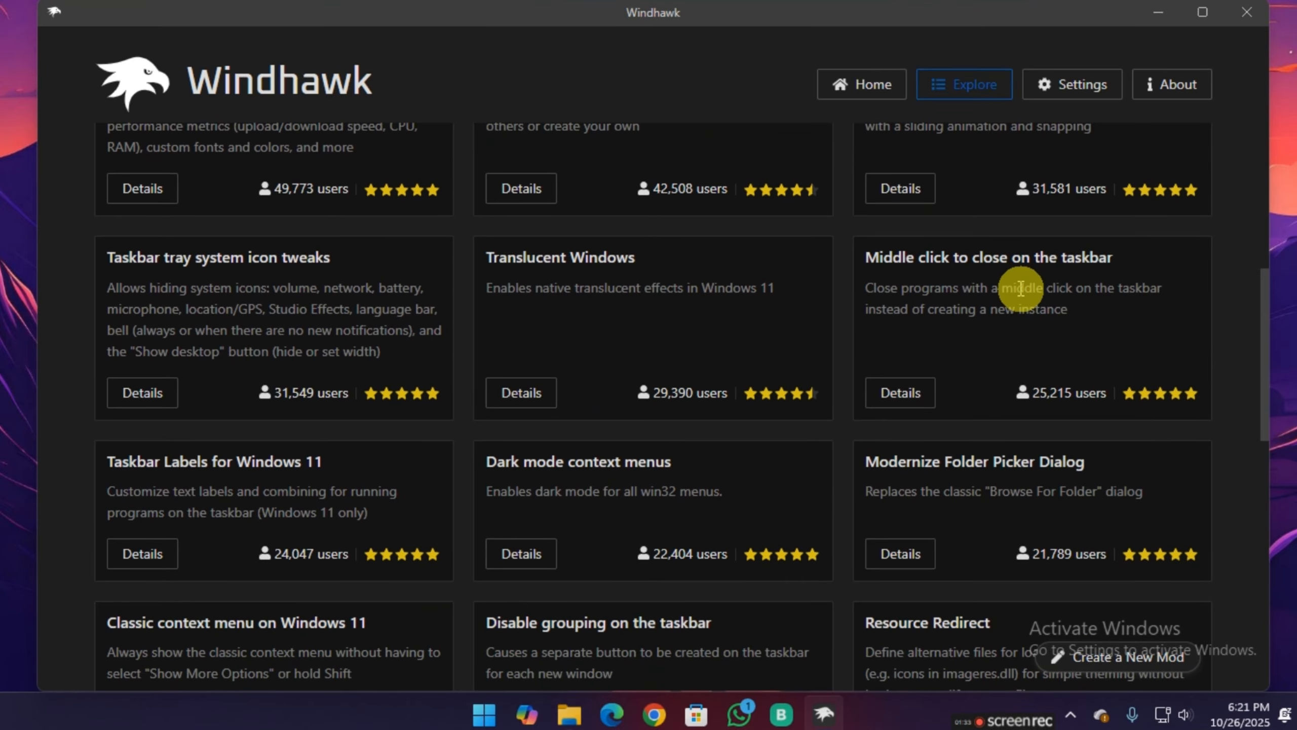
pyautogui.scroll(11, 1021, 299)
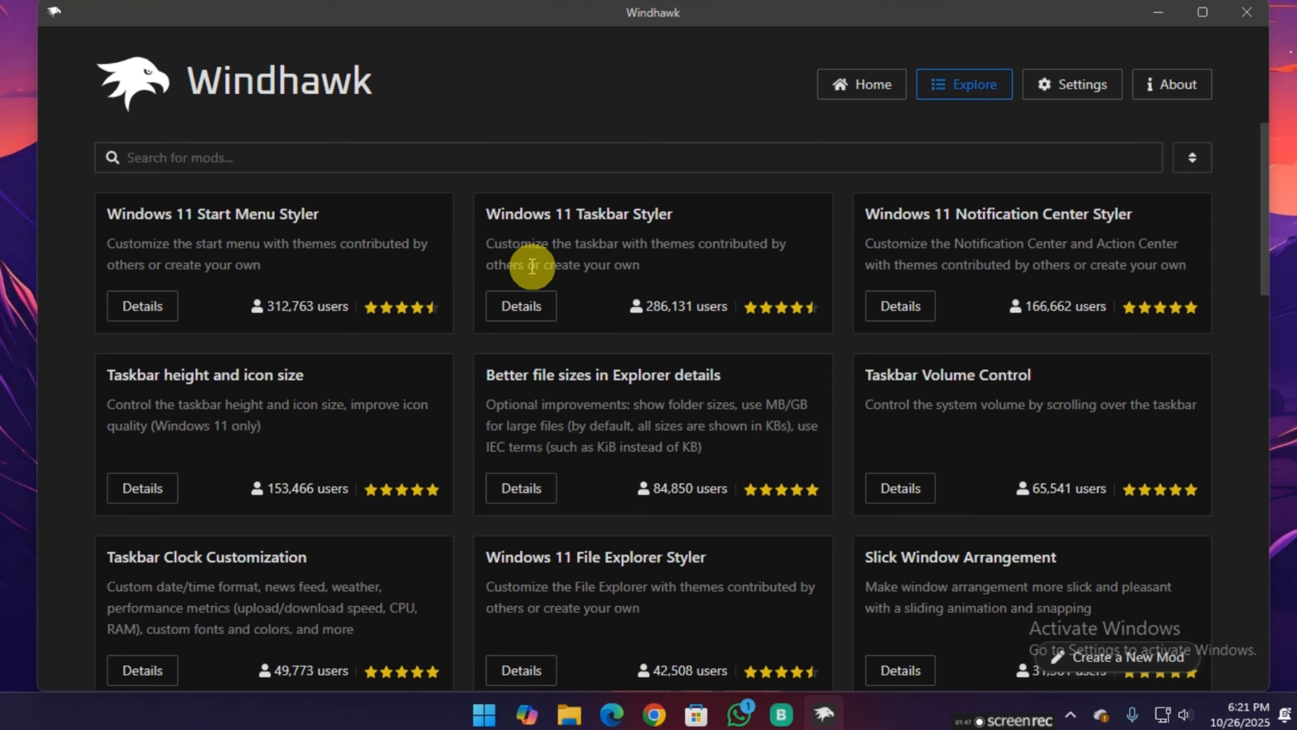
pyautogui.click(522, 306)
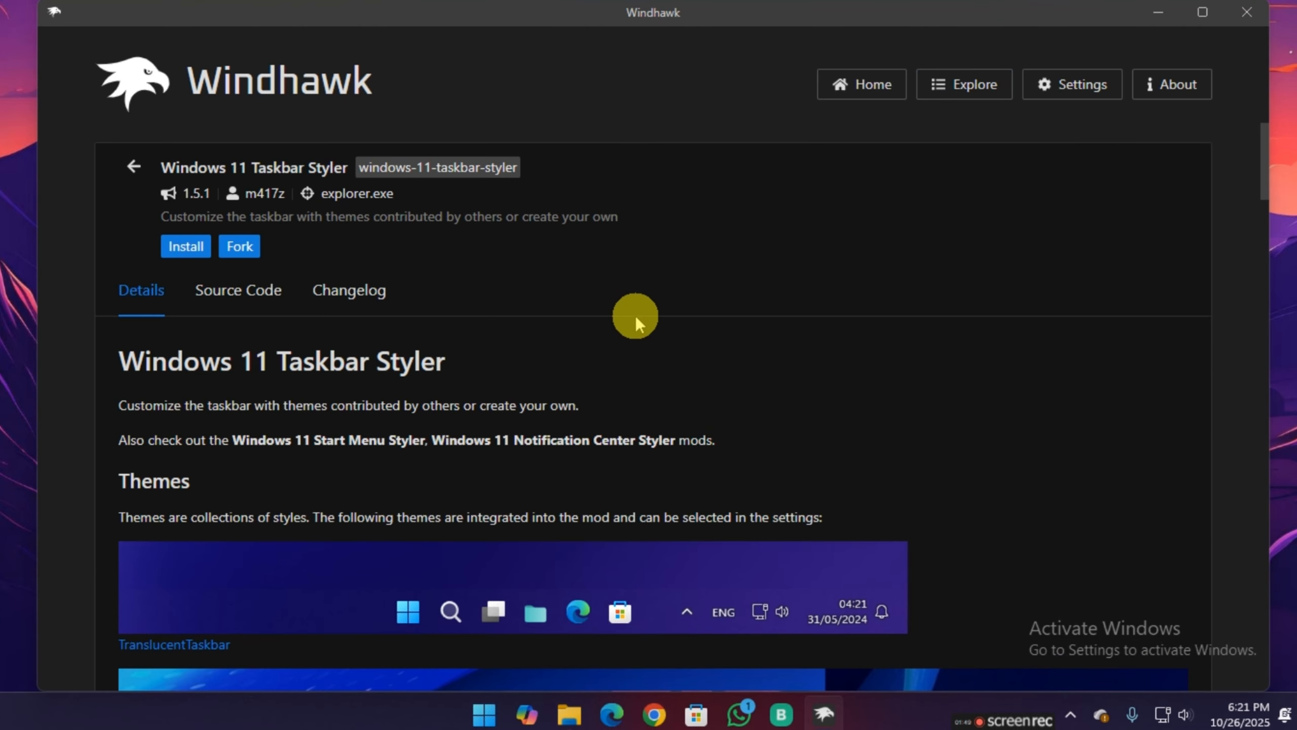
pyautogui.click(186, 246)
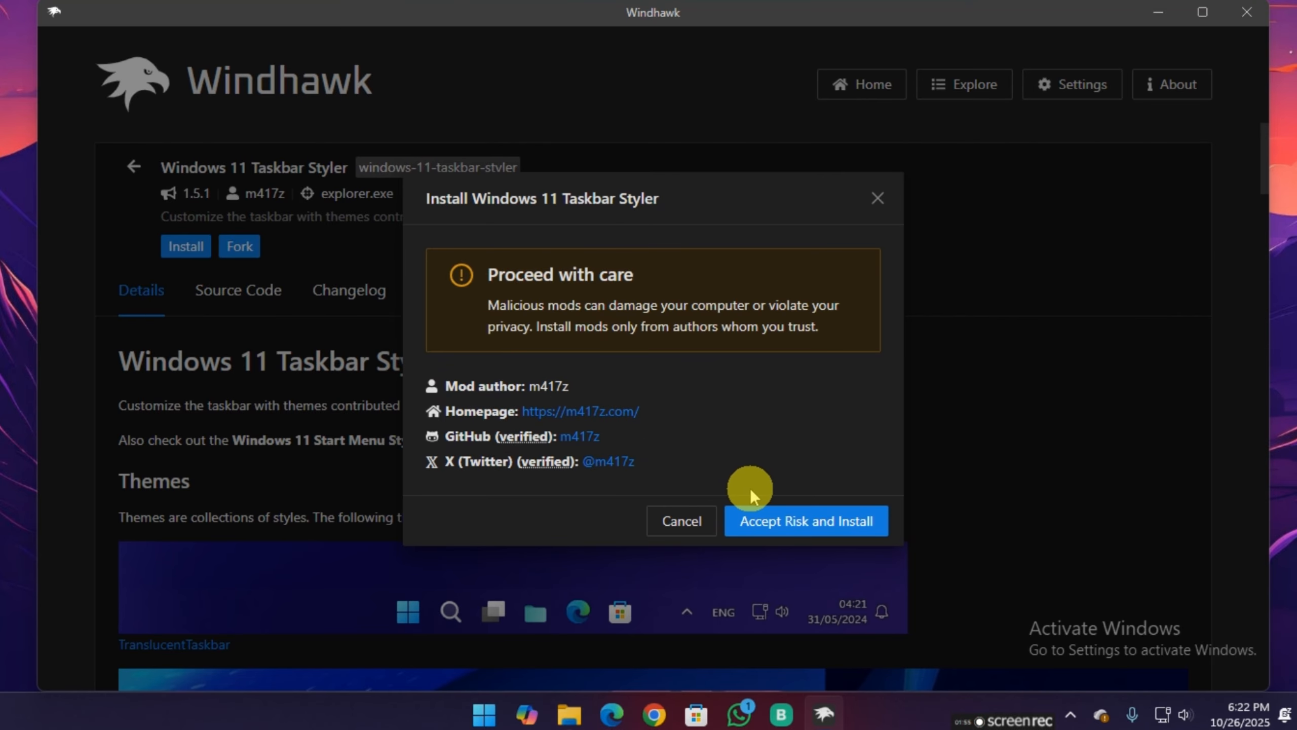
pyautogui.click(766, 526)
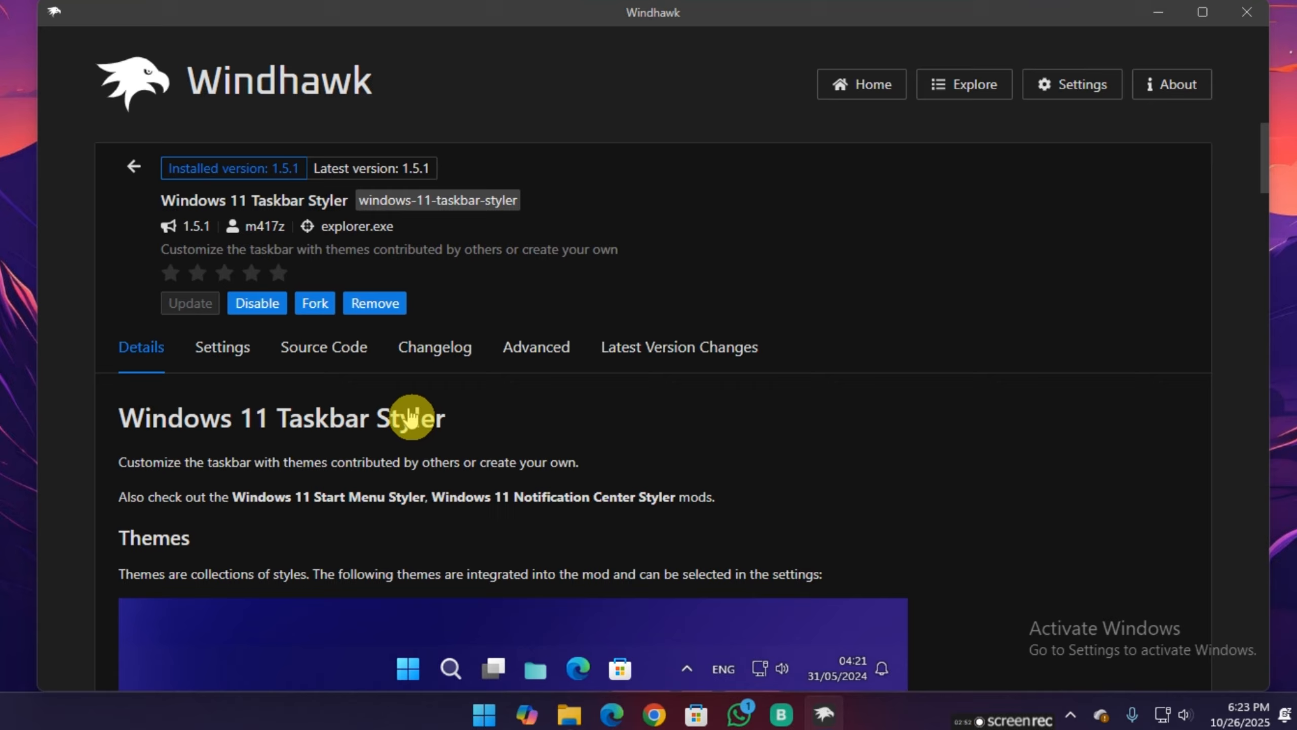
# Set the Windows 11 Taskbar Styler theme to TranslucentTaskbar and save the mod's settings
pyautogui.click(226, 353)
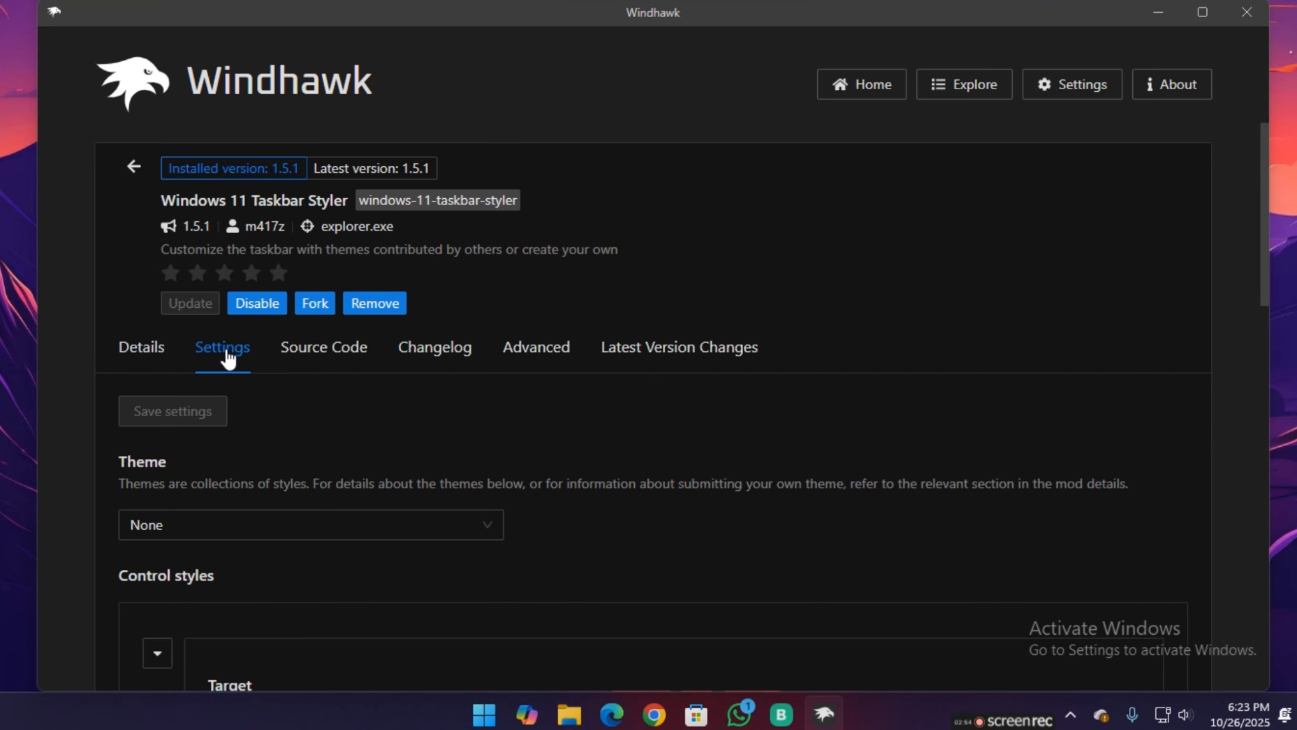
pyautogui.click(319, 535)
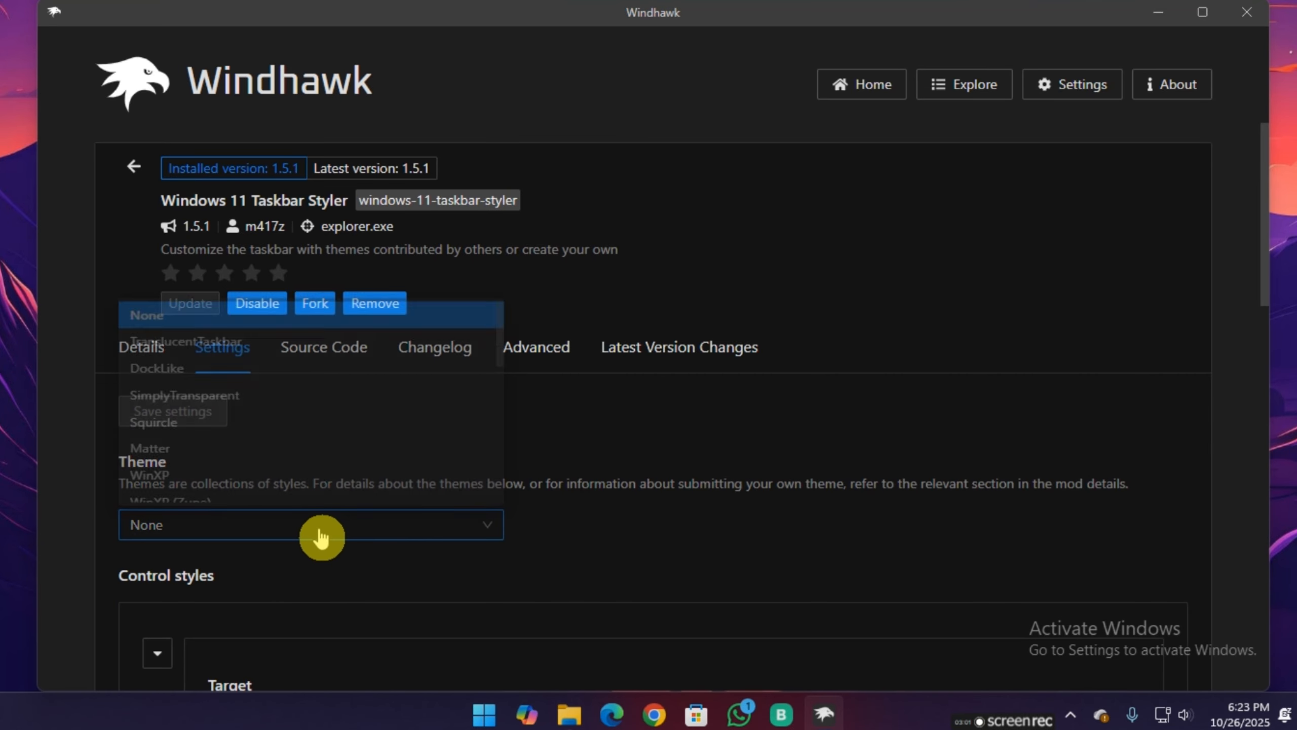
pyautogui.click(202, 319)
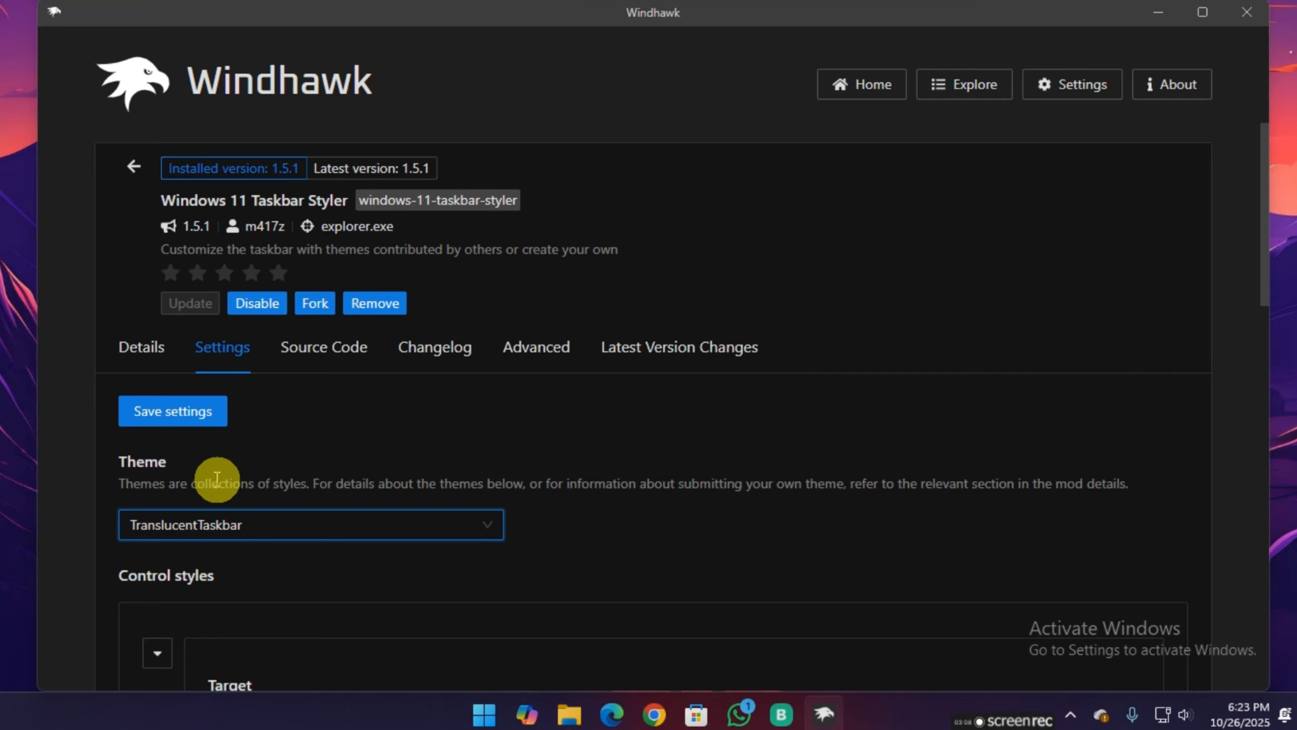
pyautogui.click(189, 407)
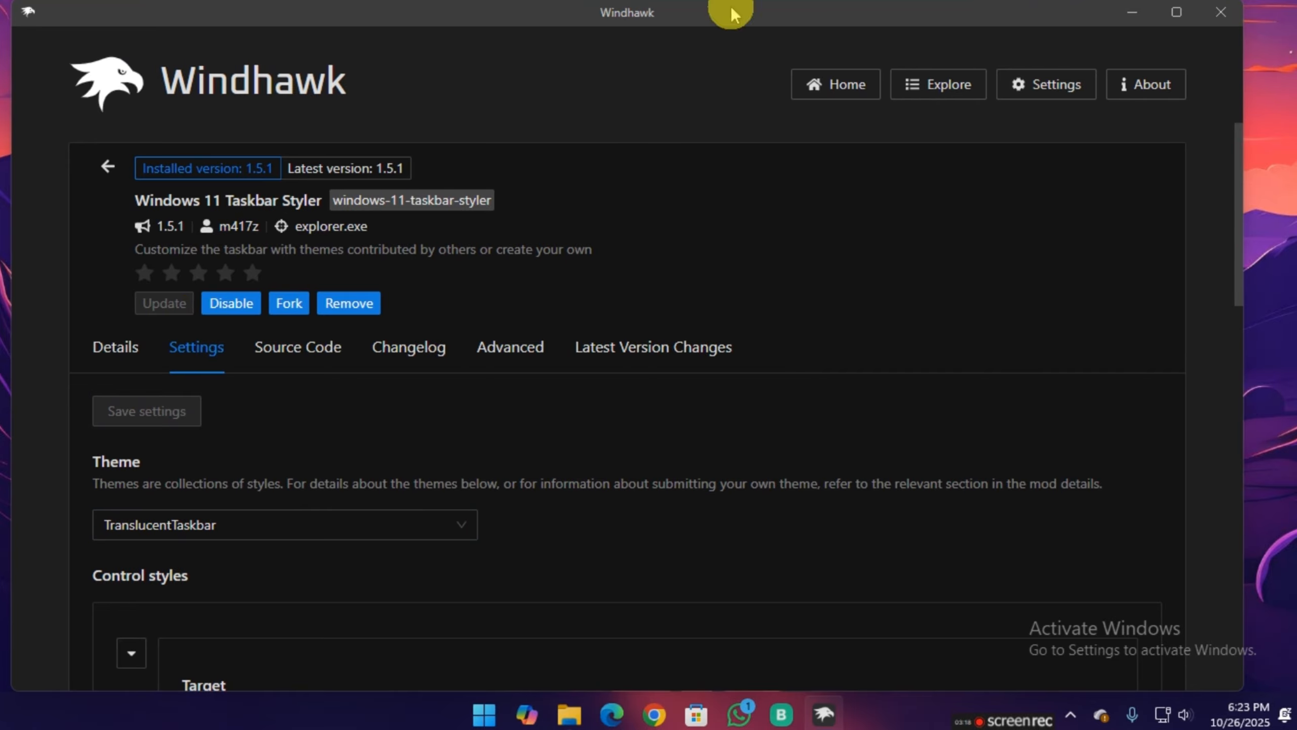
# Minimize Windhawk to view the restyled taskbar on the desktop, and restore the window
pyautogui.click(1149, 13)
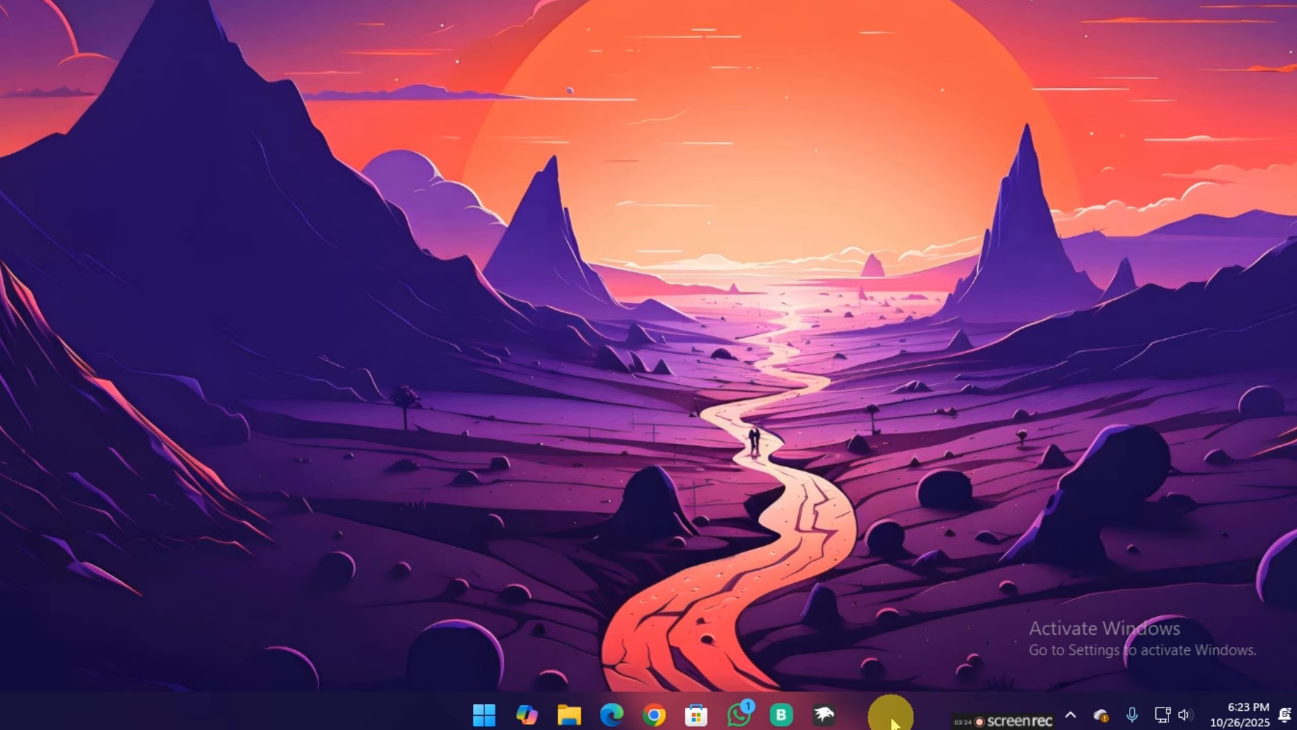
pyautogui.click(827, 711)
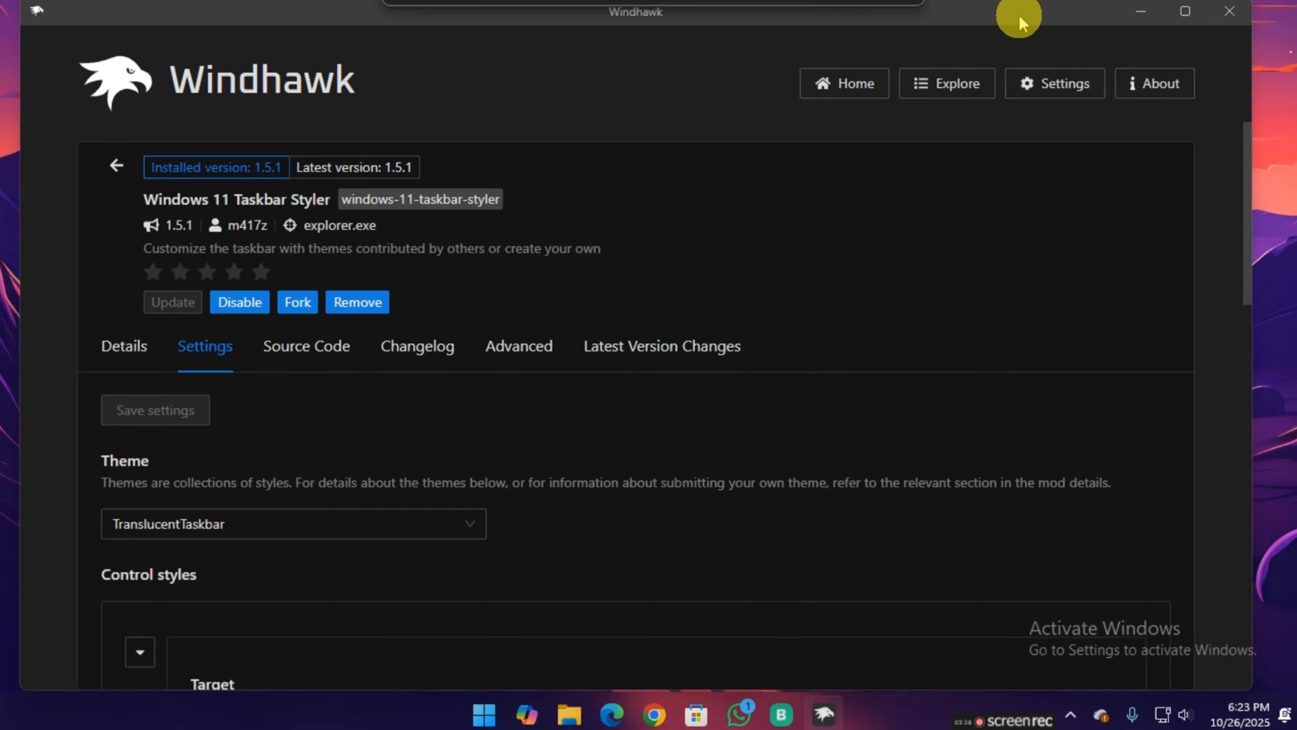
pyautogui.moveTo(1019, 17); pyautogui.dragTo(1034, 20)
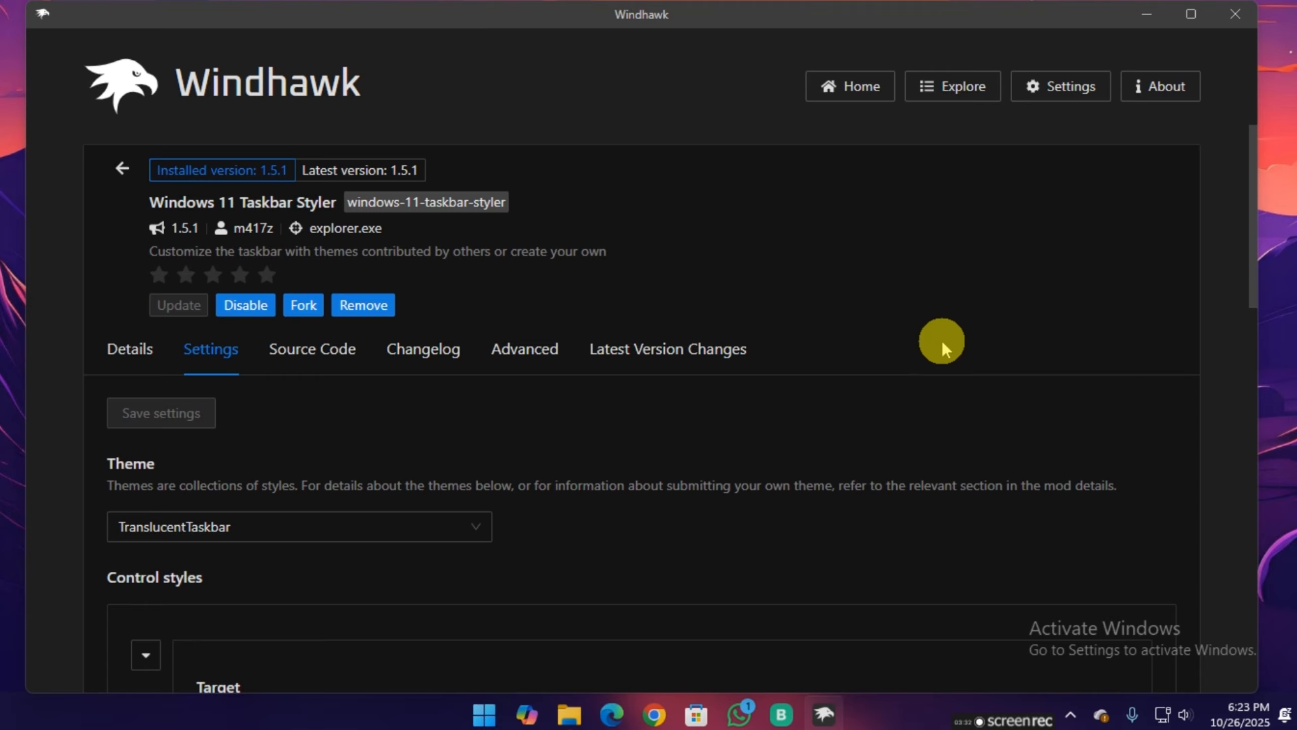
# Find the Windows 11 Start Menu Styler mod in Windhawk's mod catalogue and install it, accepting the risk
pyautogui.click(955, 96)
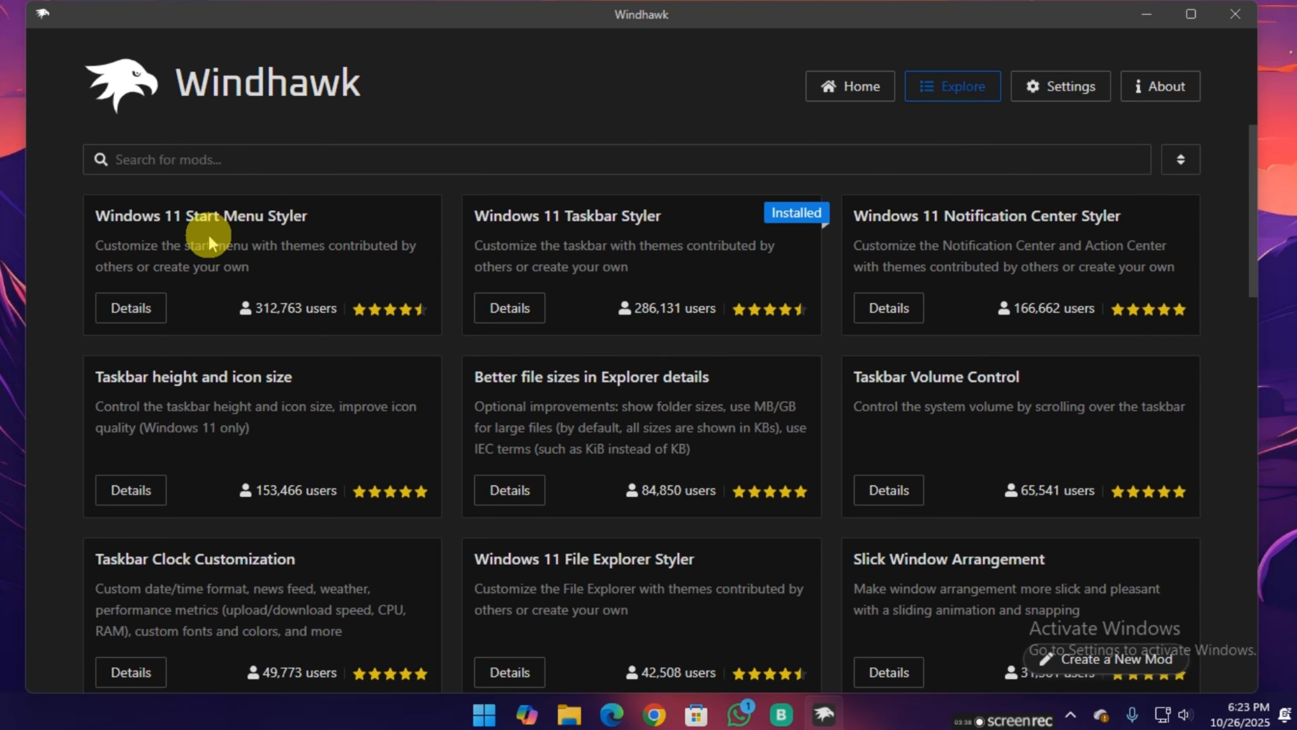
pyautogui.click(148, 310)
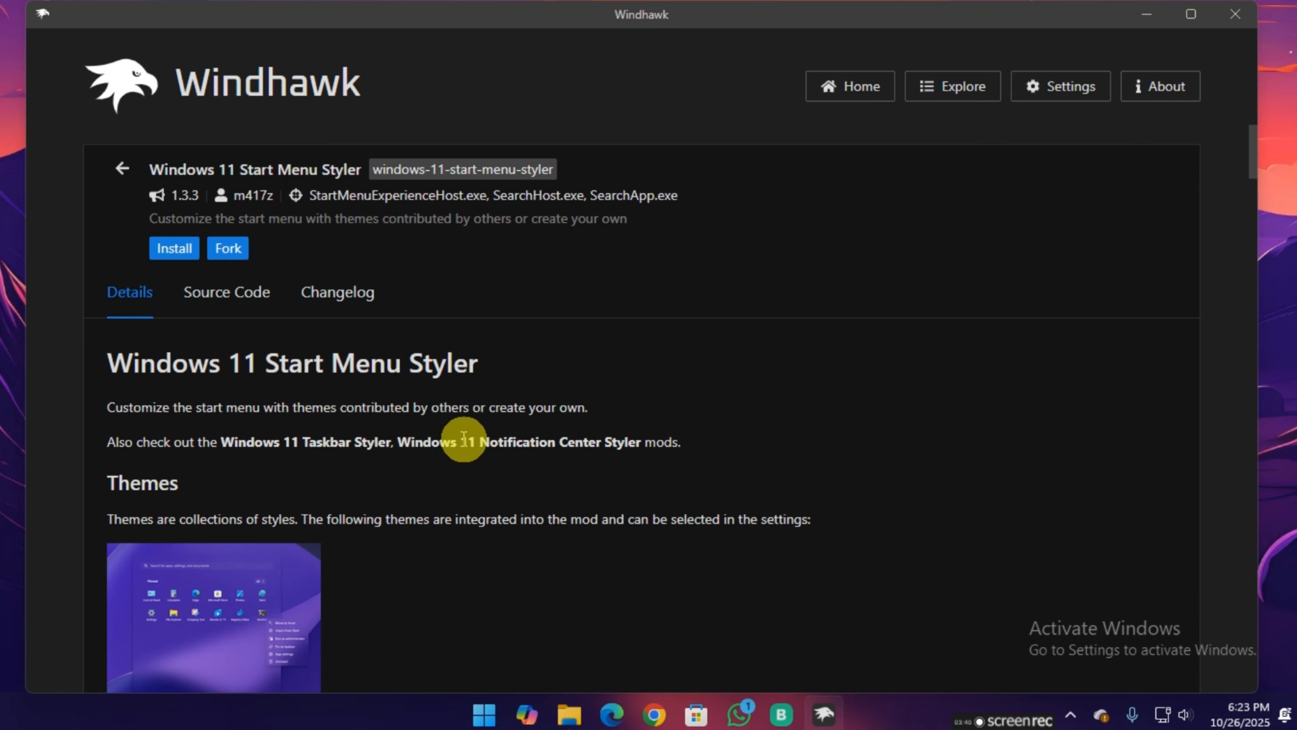
pyautogui.scroll(-1, 329, 445)
pyautogui.scroll(1, 327, 449)
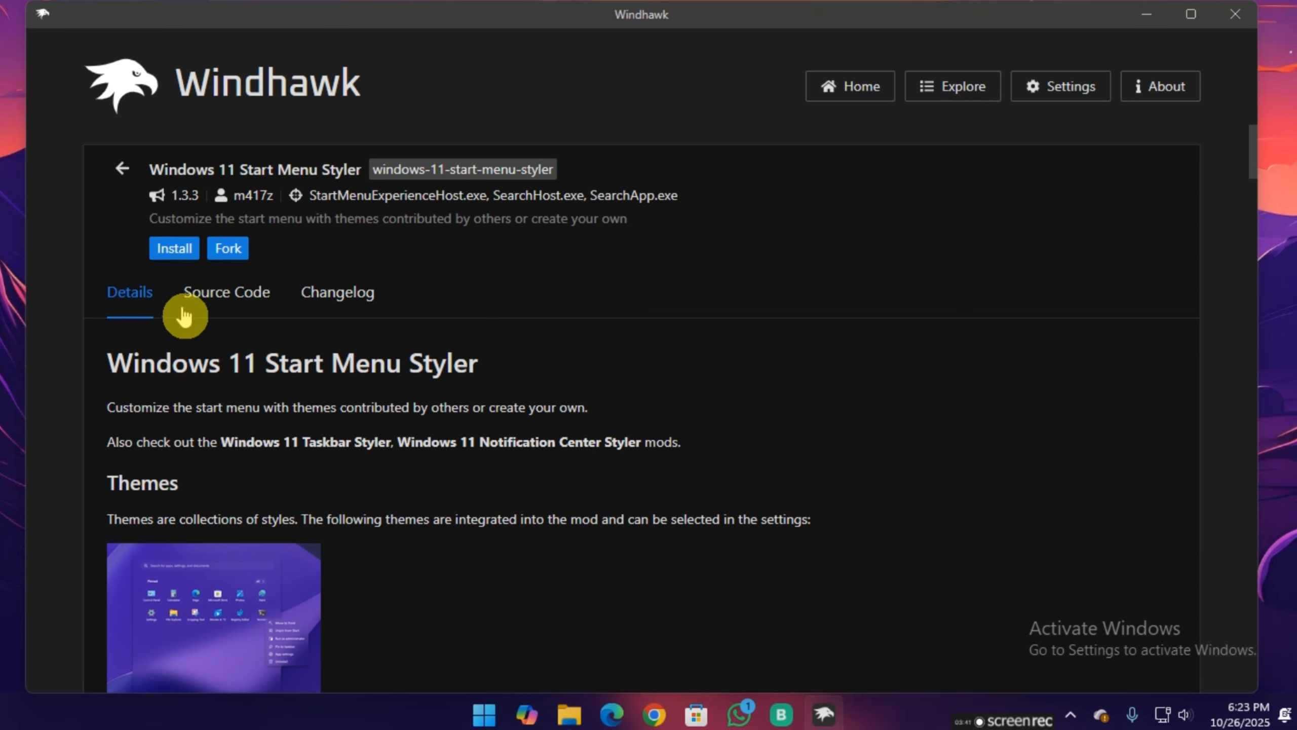
pyautogui.click(162, 250)
pyautogui.click(769, 532)
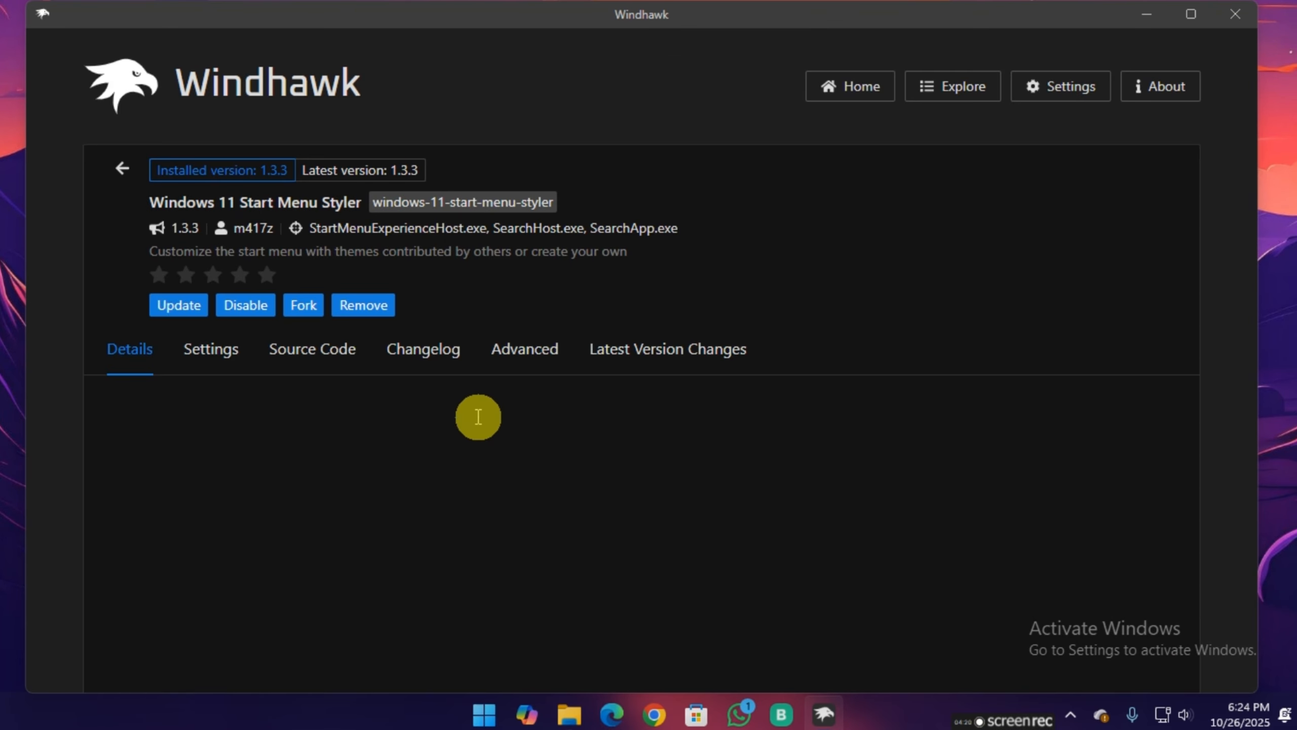
# Set the Windows 11 Start Menu Styler theme to TranslucentStartMenu and save the mod's settings
pyautogui.click(223, 358)
pyautogui.click(206, 531)
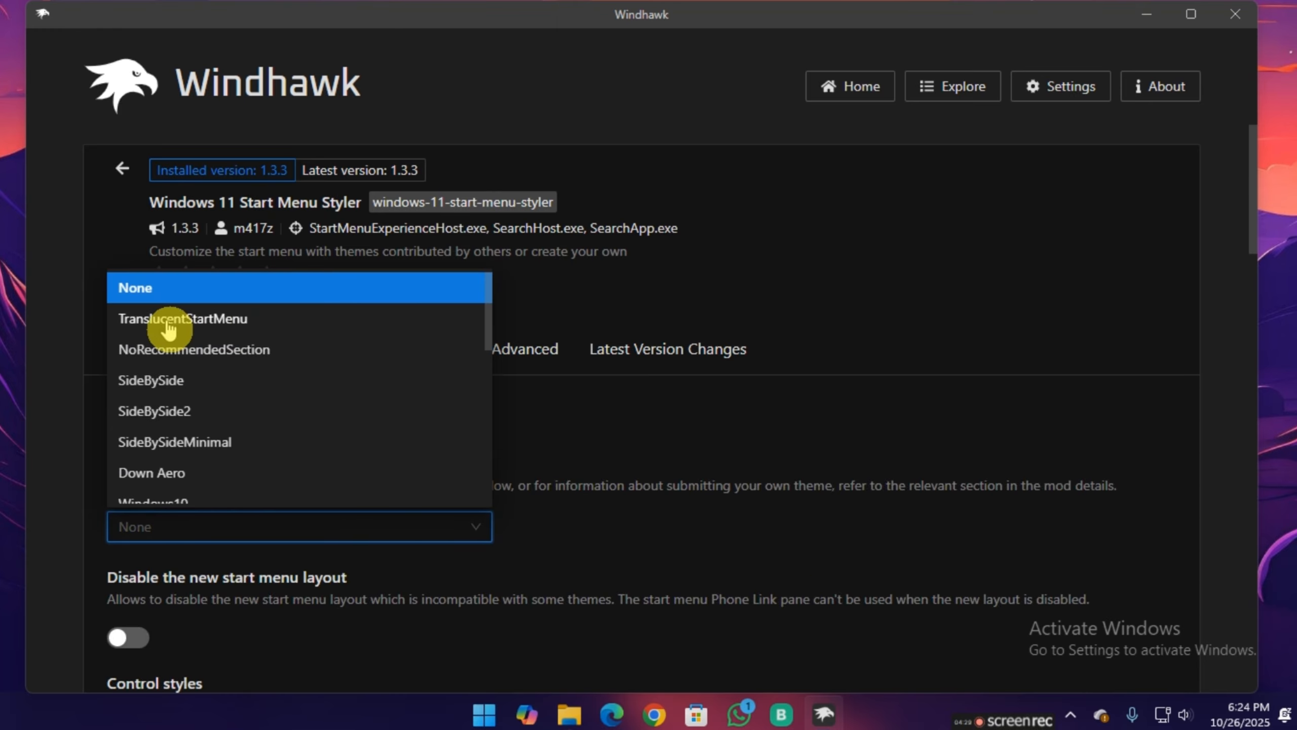
pyautogui.click(169, 324)
pyautogui.click(192, 413)
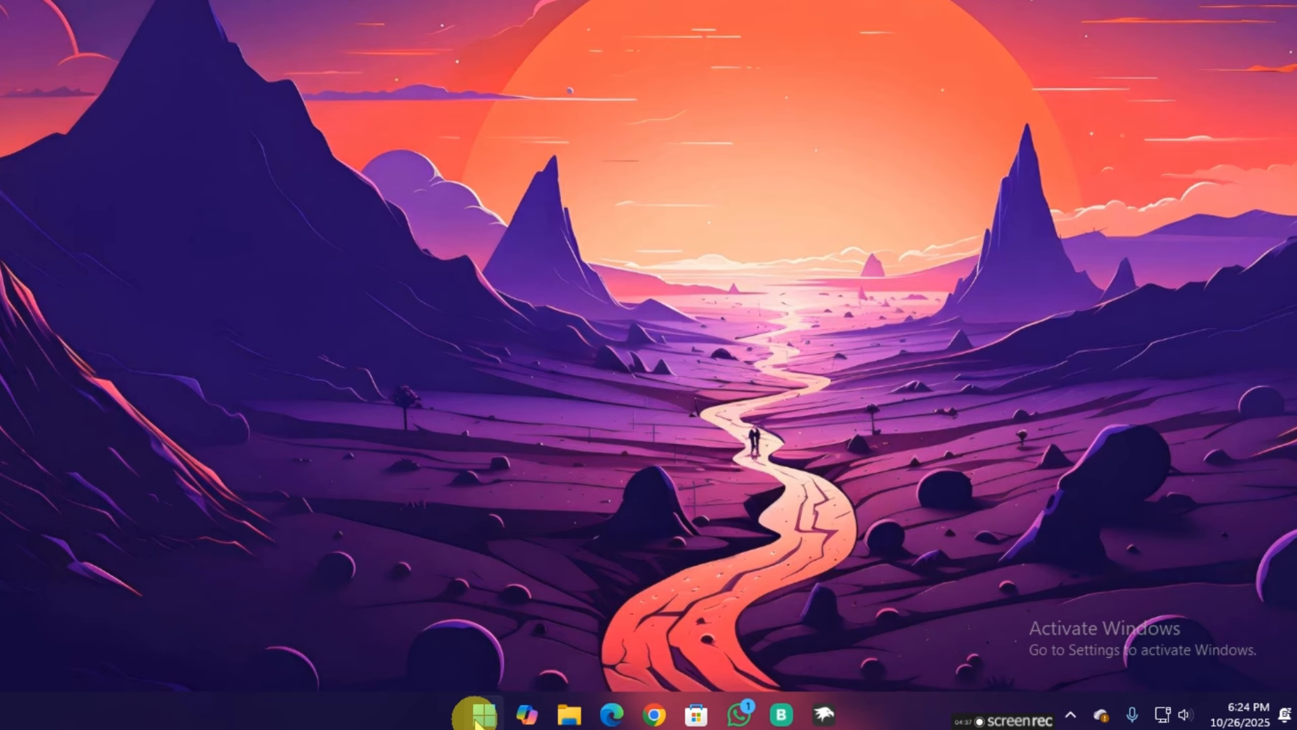
# View the restyled Start menu, close it, and return to Windhawk
pyautogui.click(478, 721)
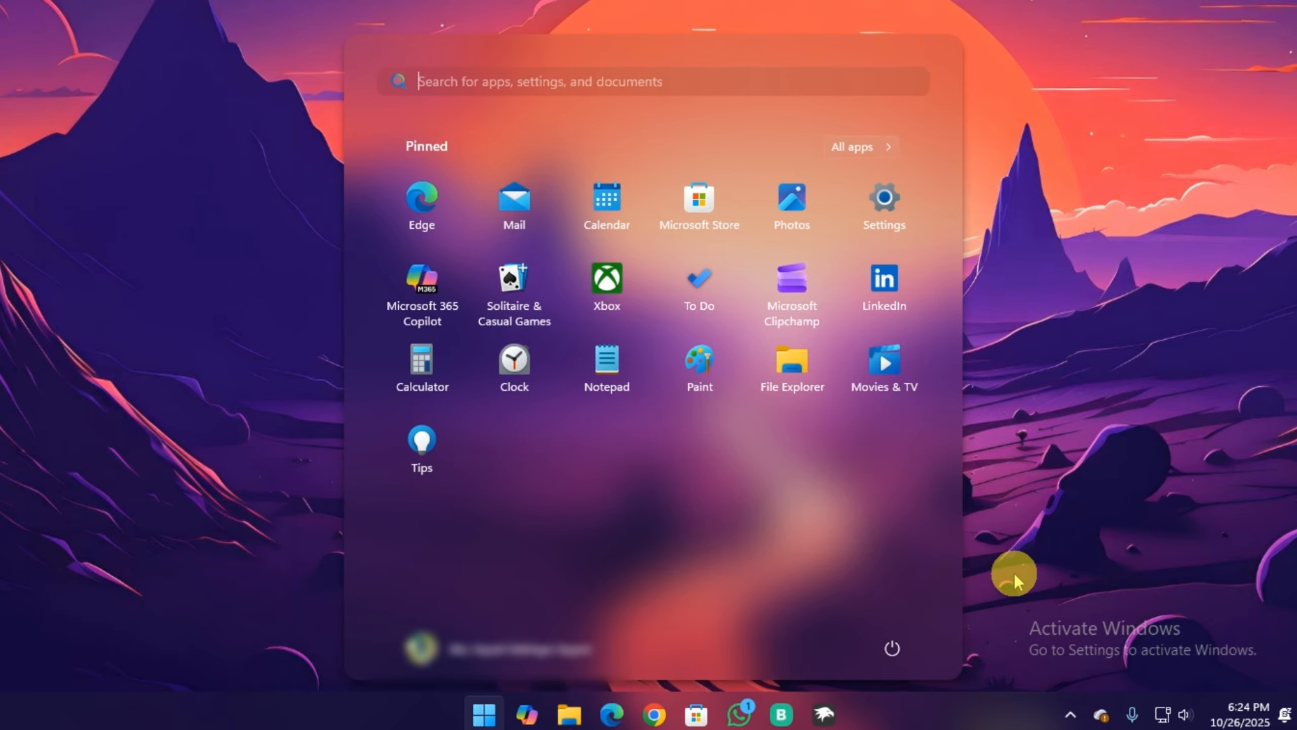
pyautogui.click(485, 715)
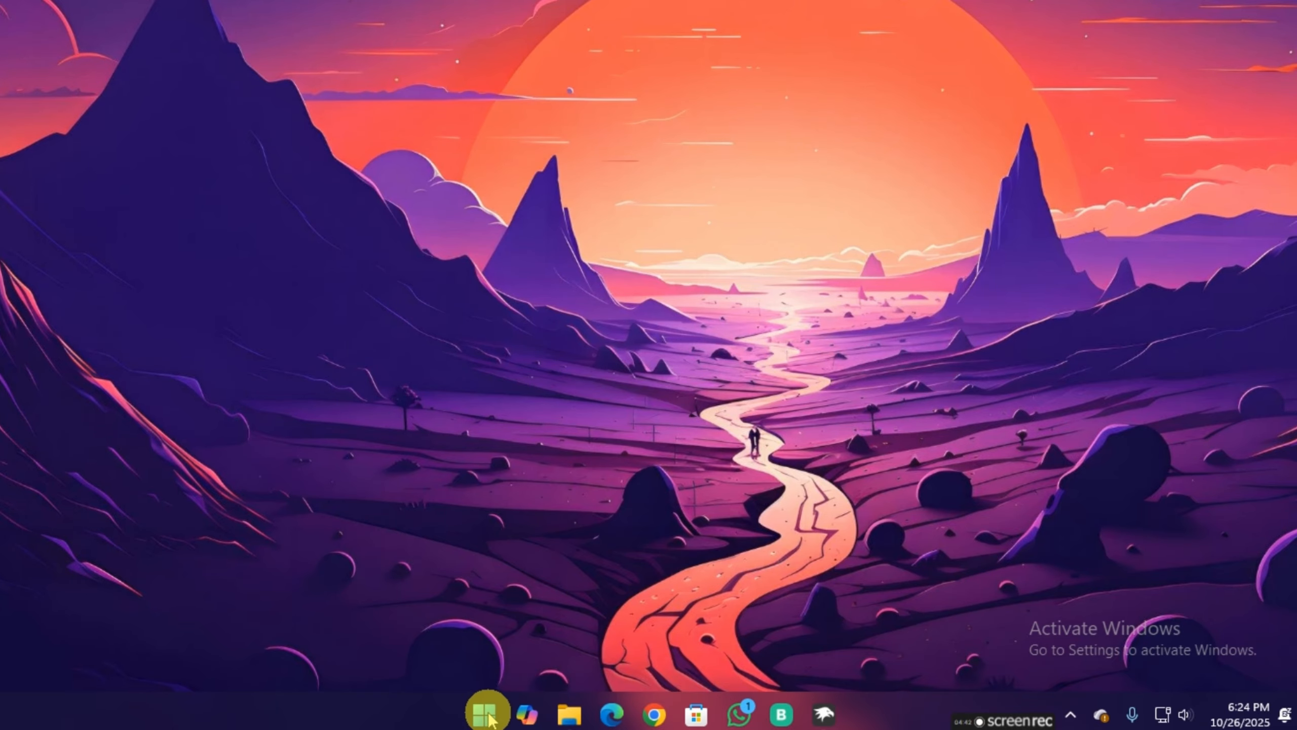
pyautogui.click(823, 714)
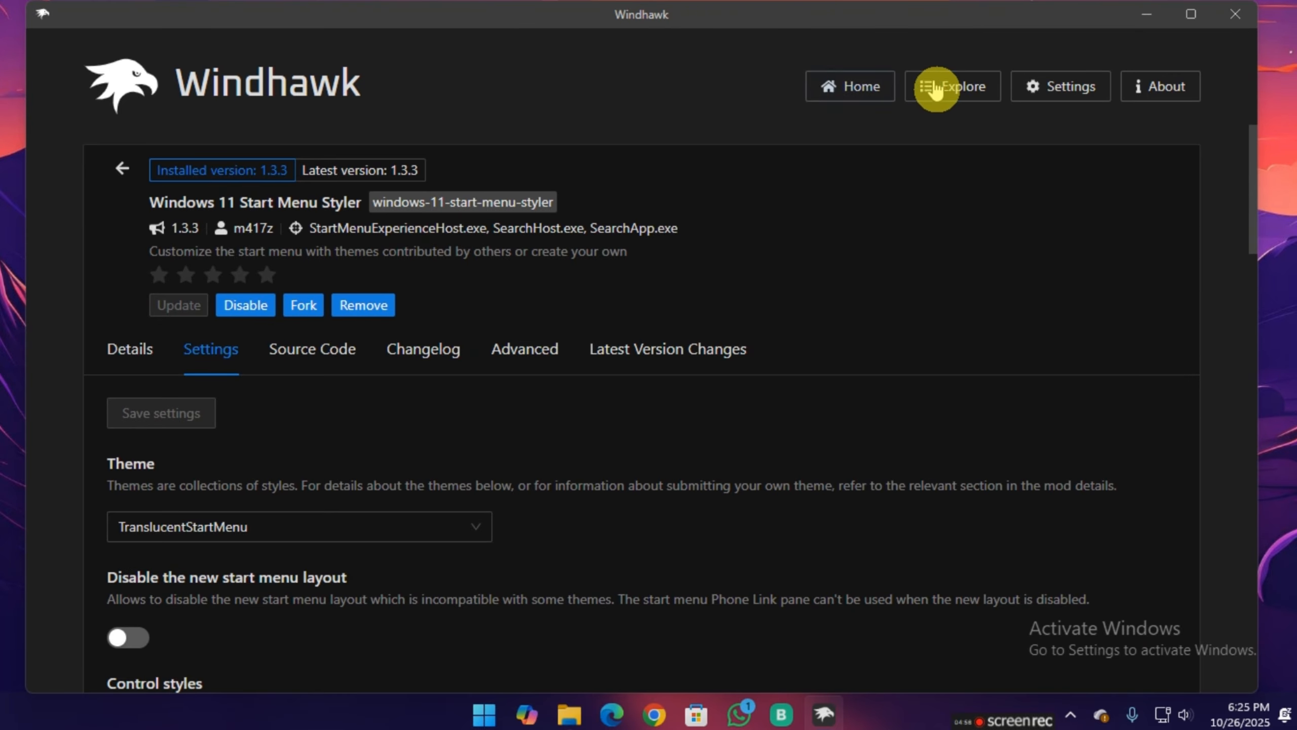
# Find the Windows 11 Notification Center Styler mod among the available mods and install it, accepting the risk
pyautogui.click(959, 87)
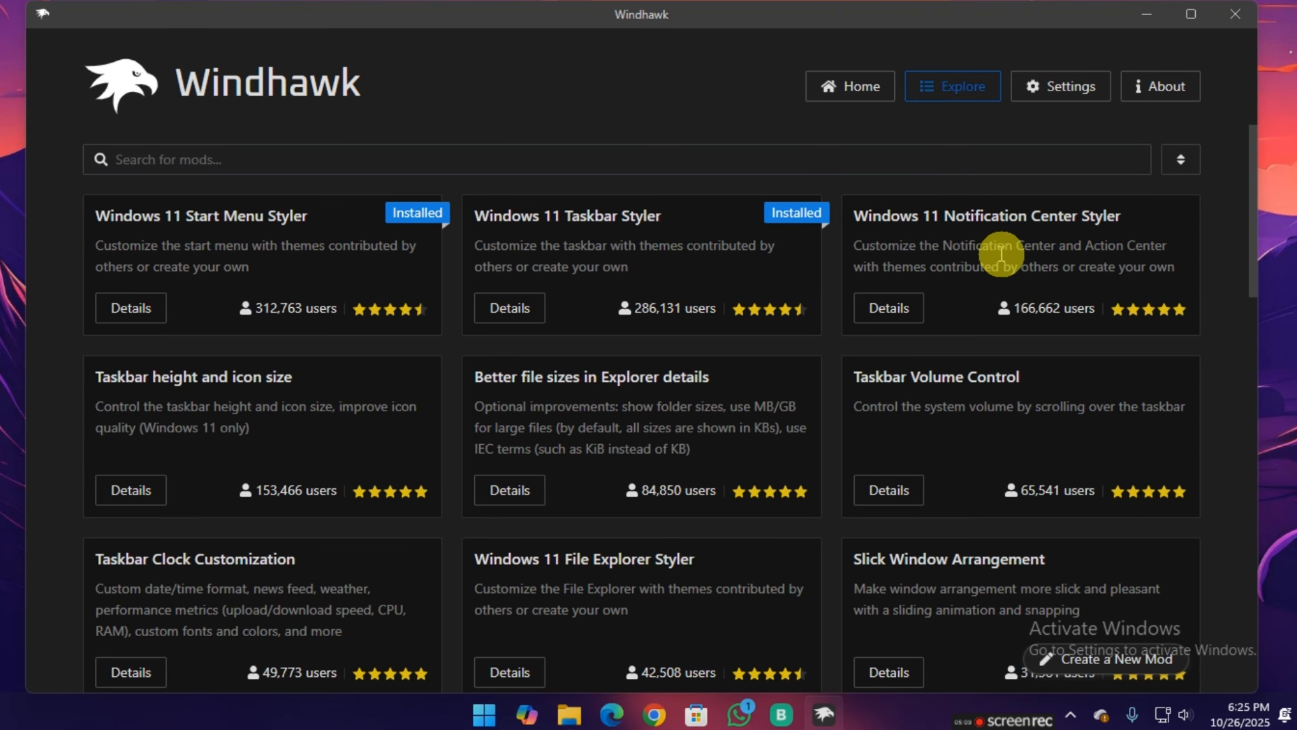
pyautogui.click(888, 316)
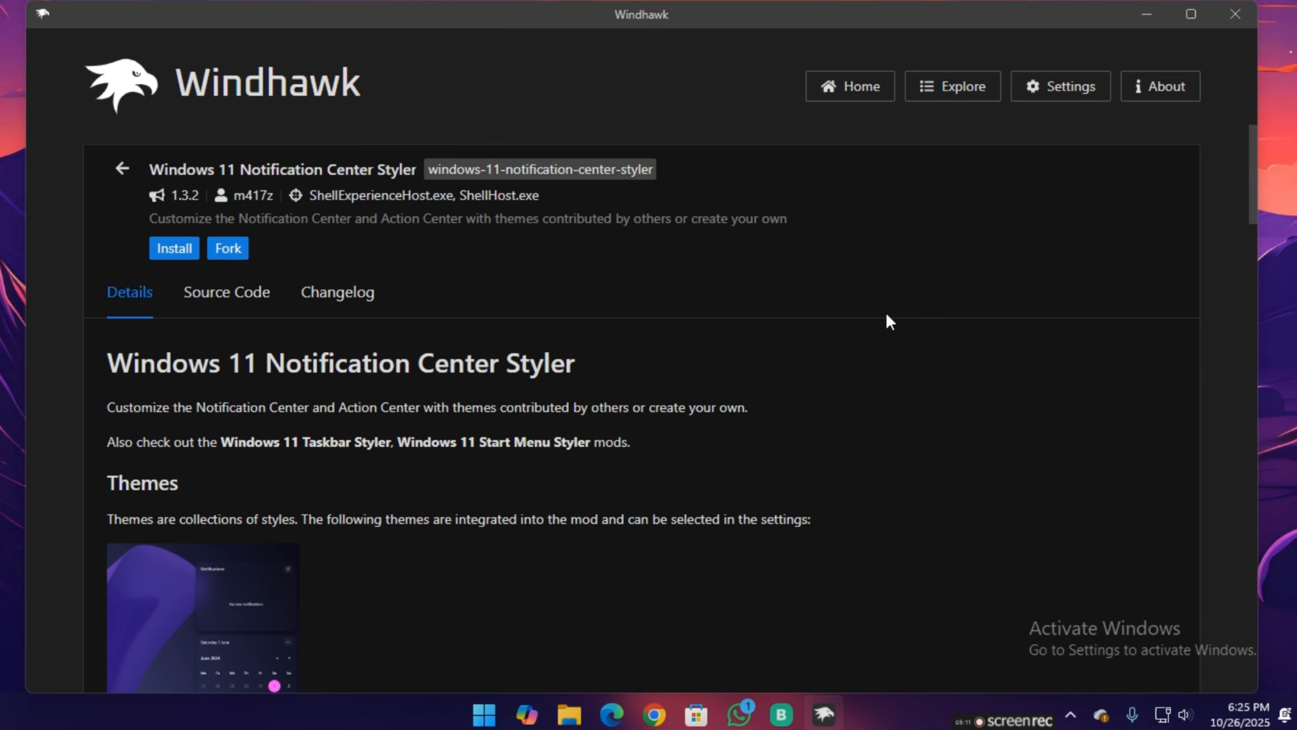
pyautogui.click(174, 258)
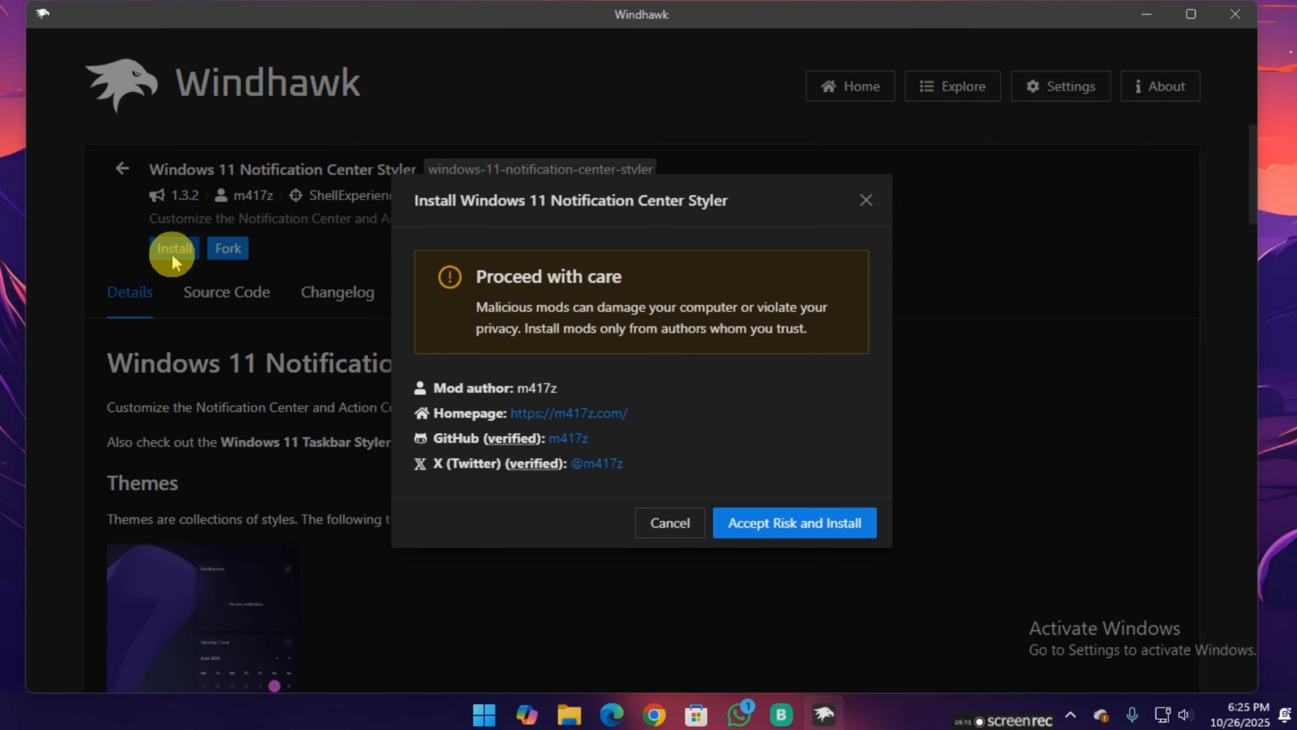
pyautogui.click(831, 523)
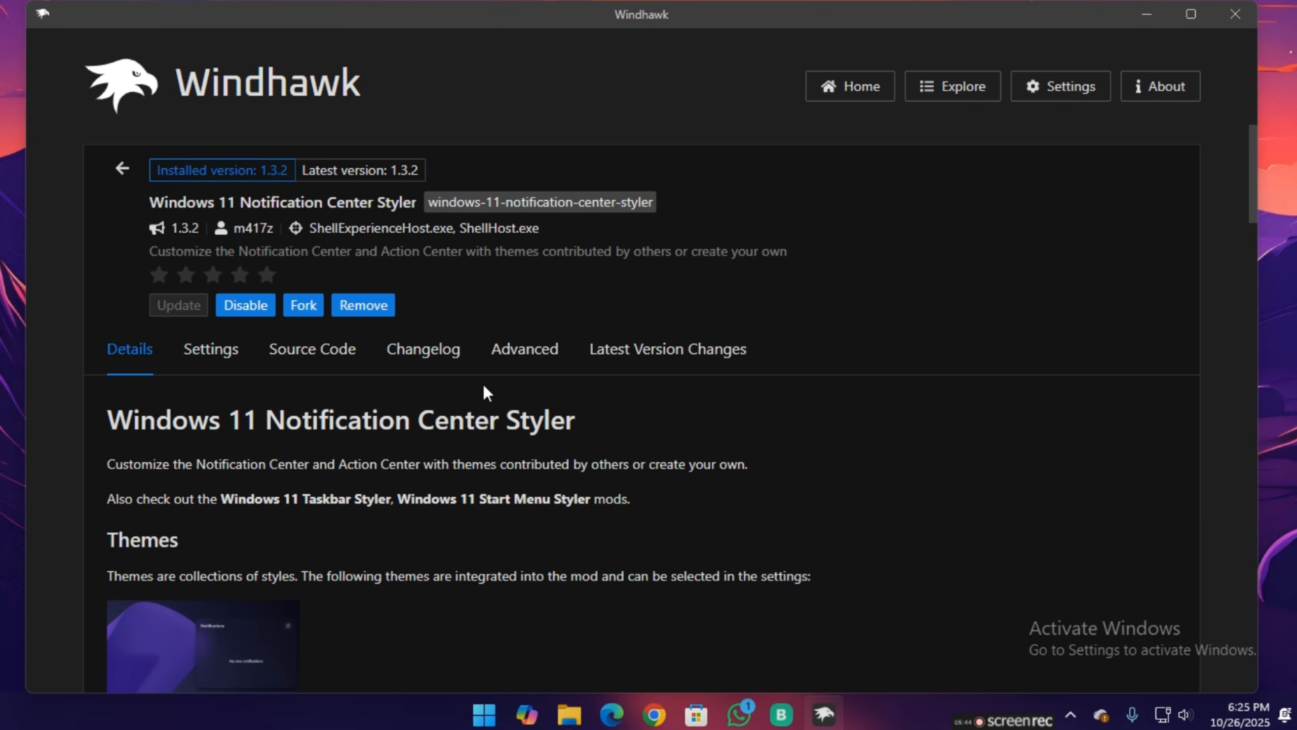
# Set the Windows 11 Notification Center Styler theme to TranslucentShell and save the mod's settings
pyautogui.click(208, 353)
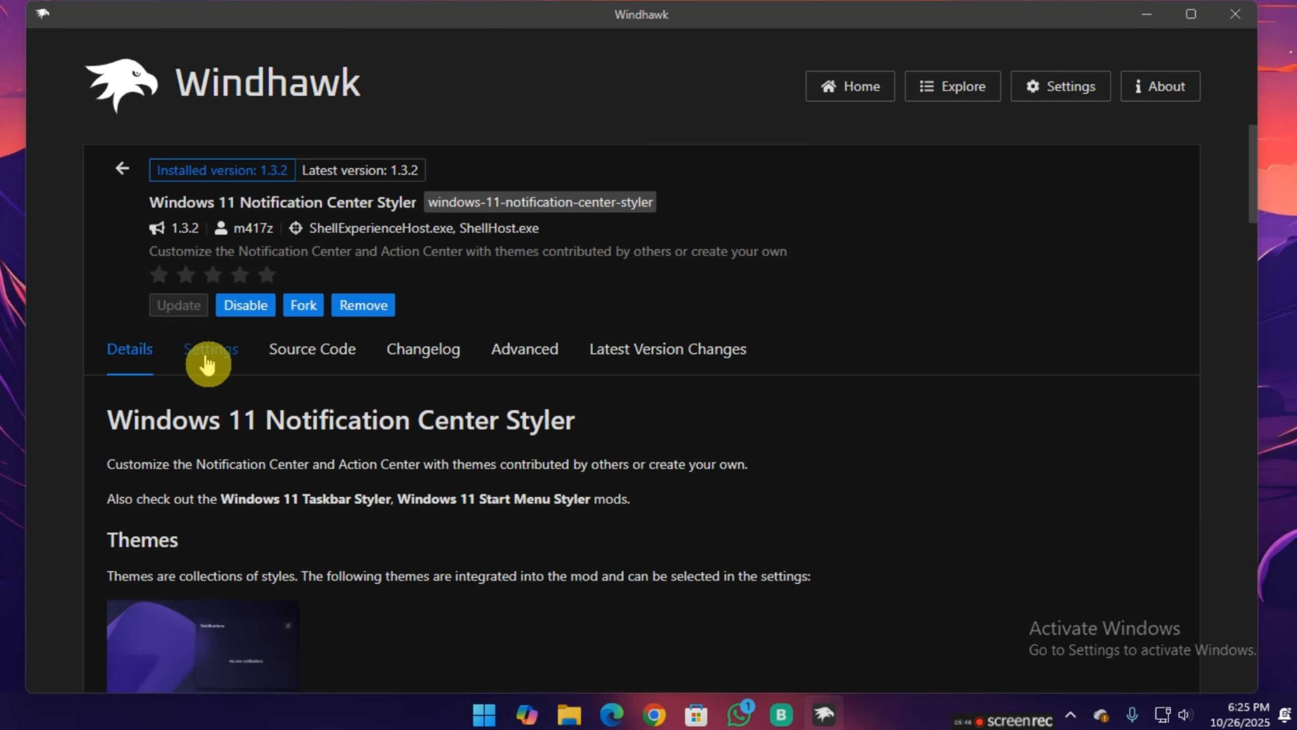
pyautogui.click(205, 405)
pyautogui.click(202, 526)
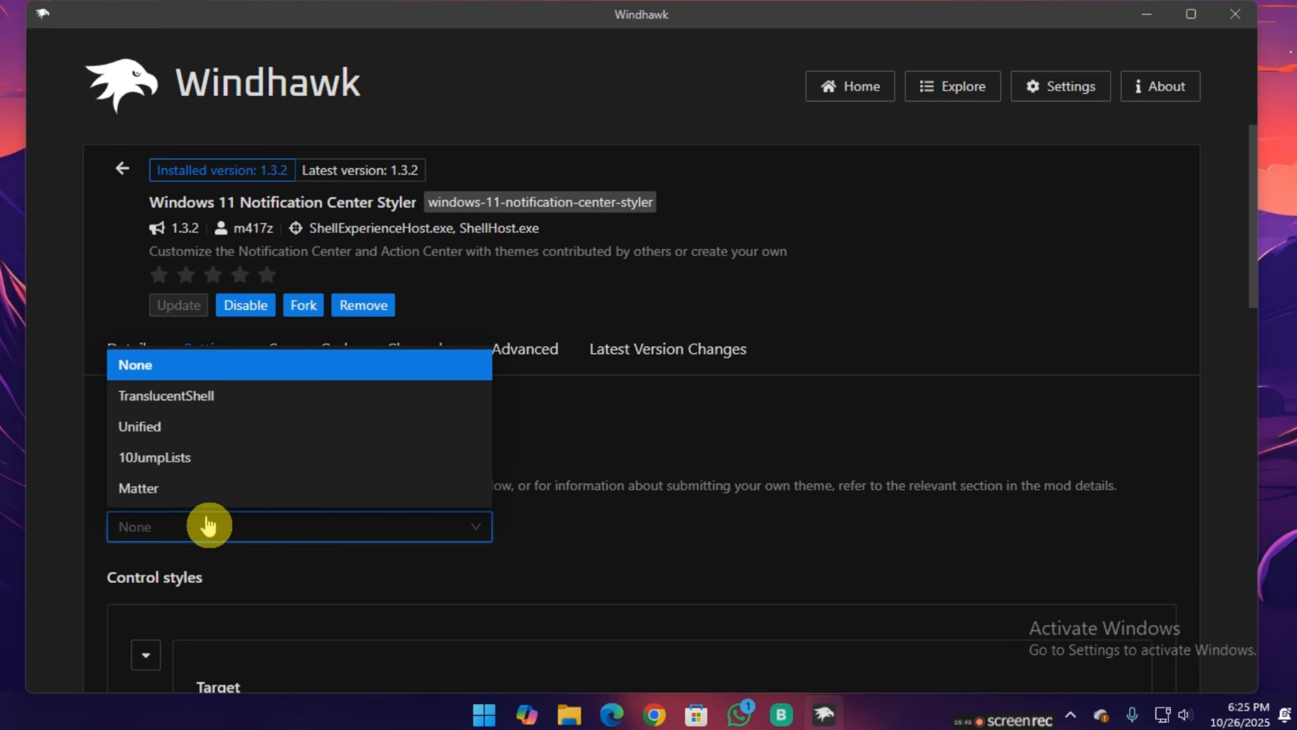
pyautogui.click(211, 409)
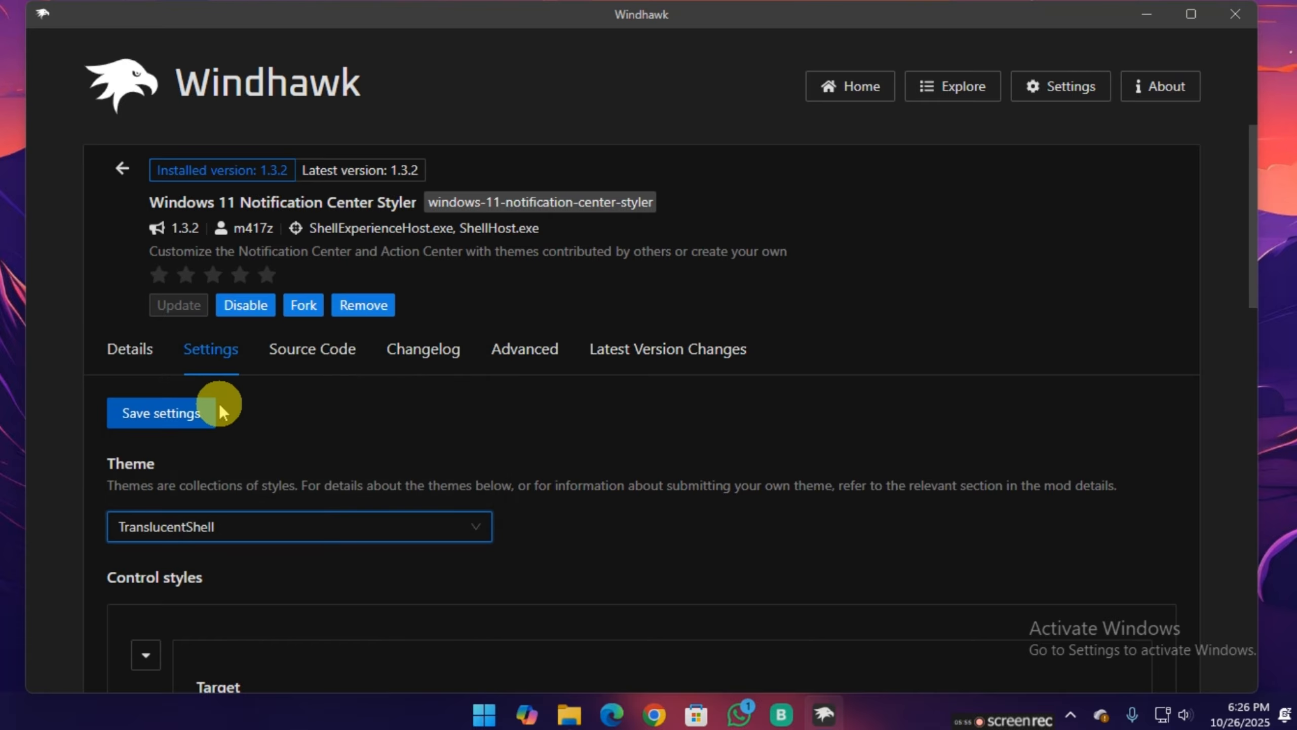
pyautogui.click(154, 416)
# Minimize Windhawk, view the restyled notification center, and clear all its notifications
pyautogui.click(1144, 14)
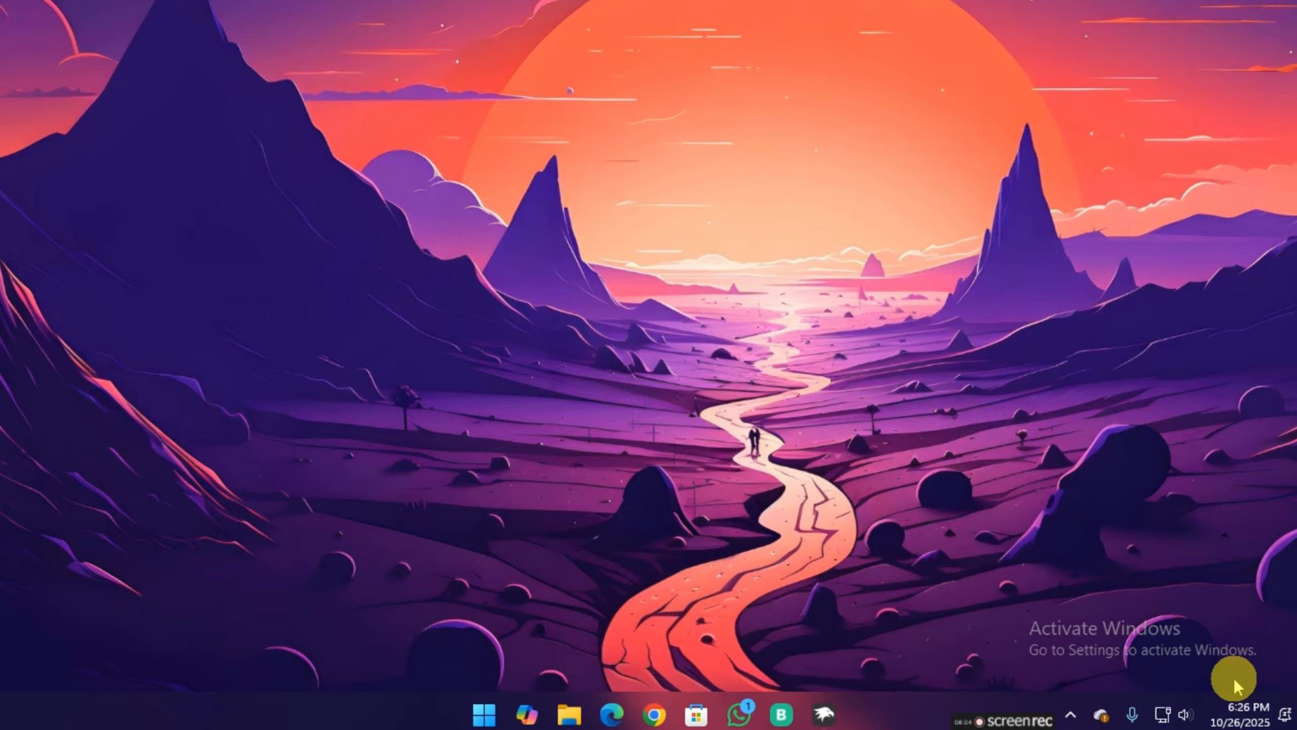
pyautogui.click(1241, 711)
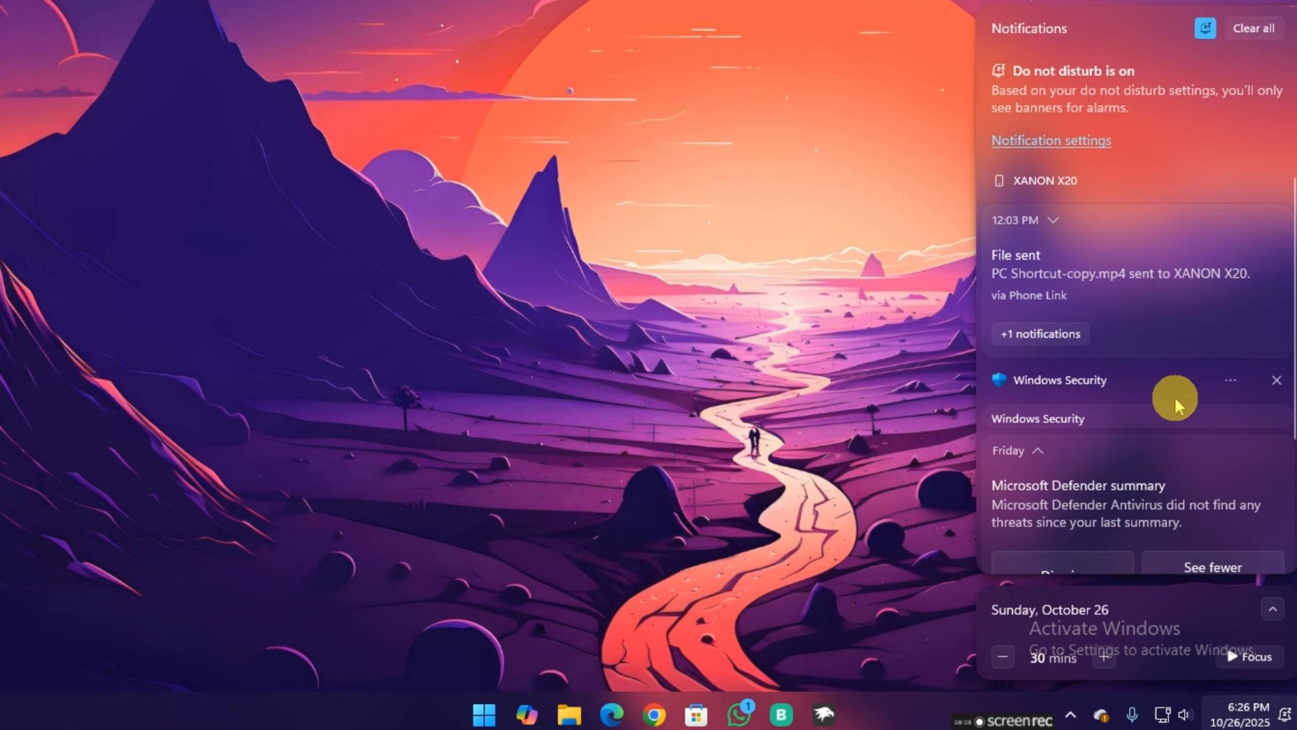
pyautogui.moveTo(1263, 220); pyautogui.dragTo(1282, 229)
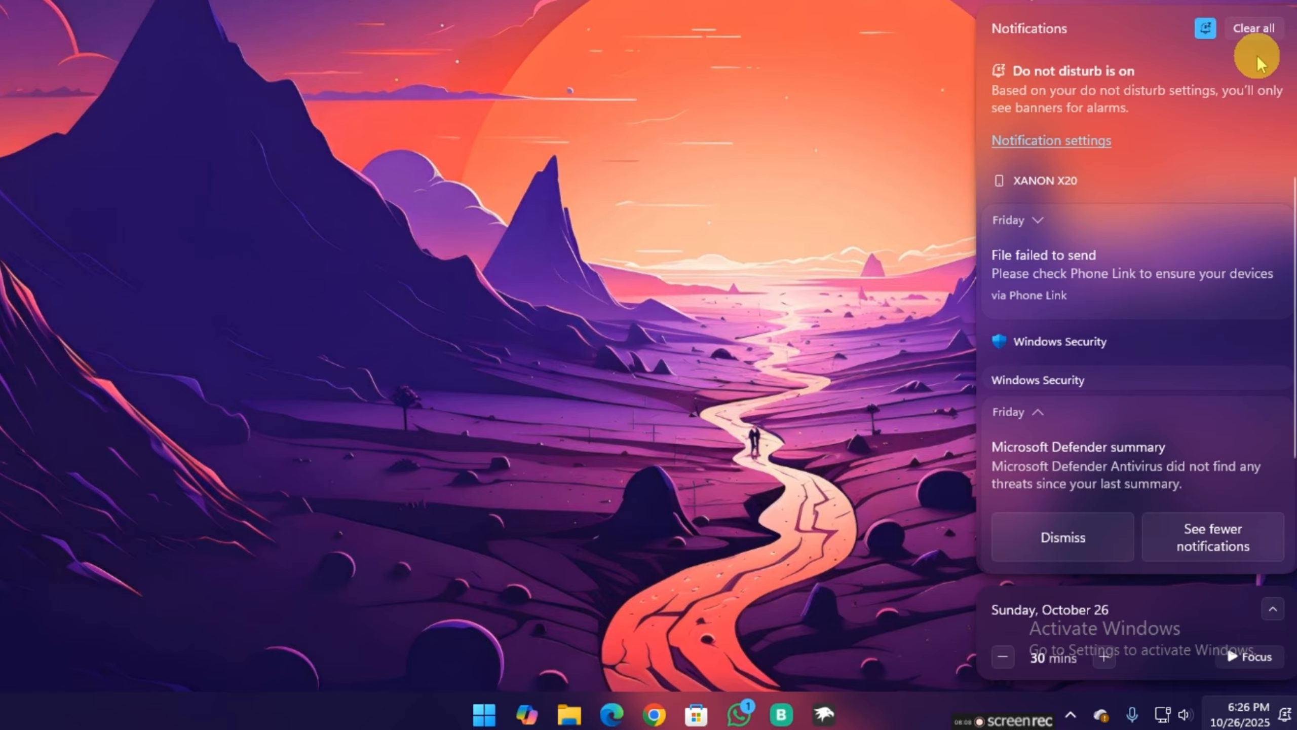
pyautogui.click(1253, 28)
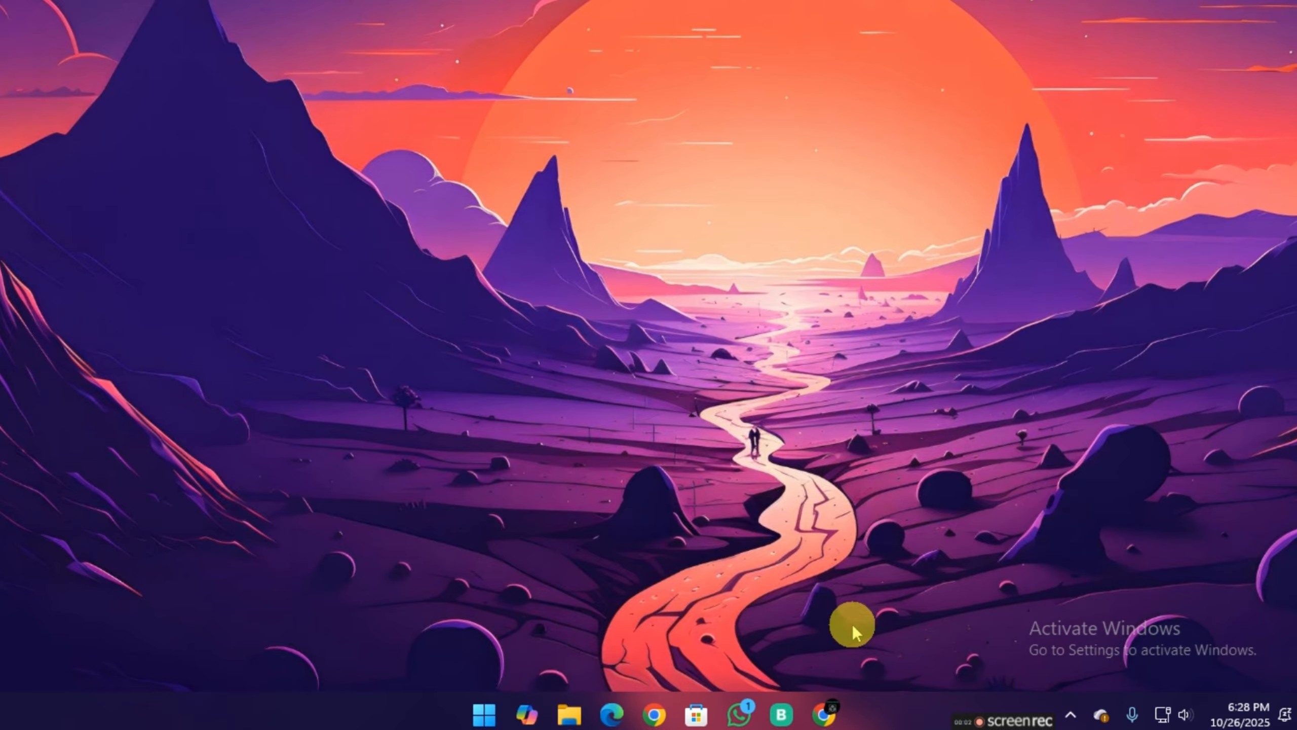
# Switch to Chrome, search Google for Rainmeter, and download the 4.5.23 release from rainmeter.net
pyautogui.click(823, 714)
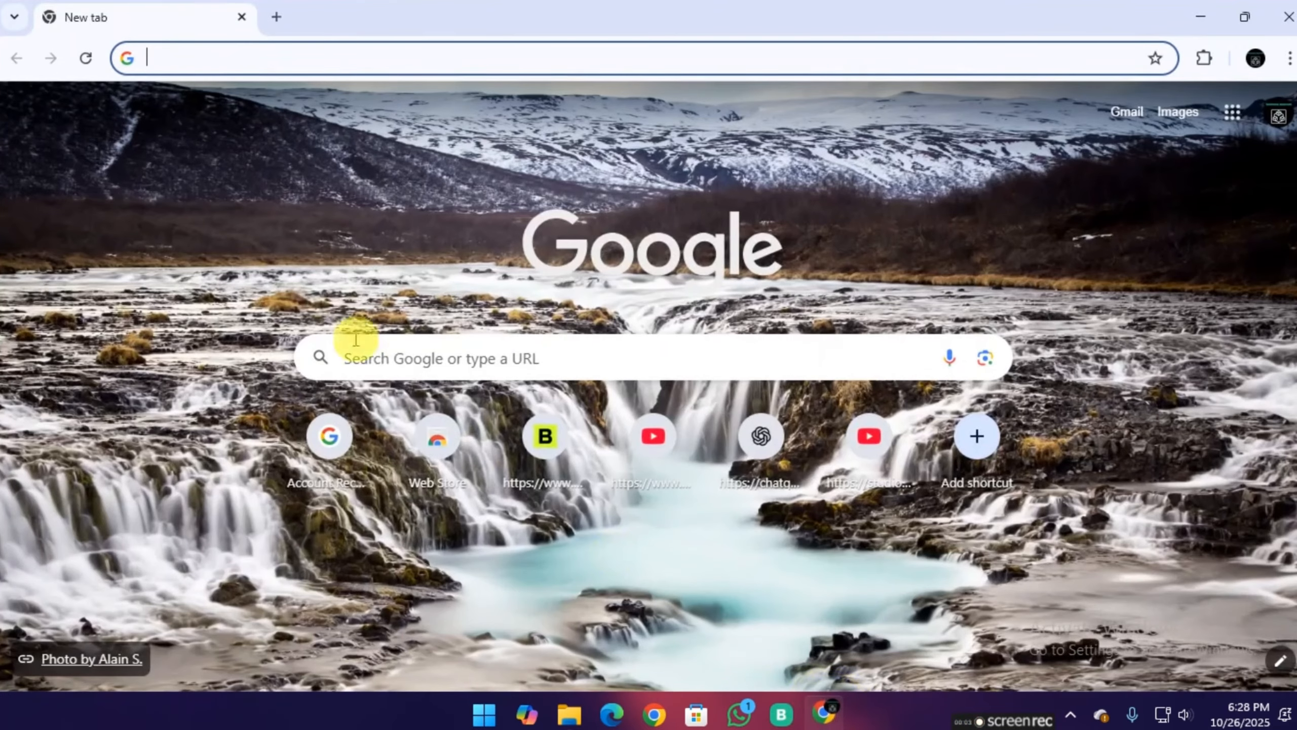
pyautogui.click(404, 364)
pyautogui.write('Rainmete')
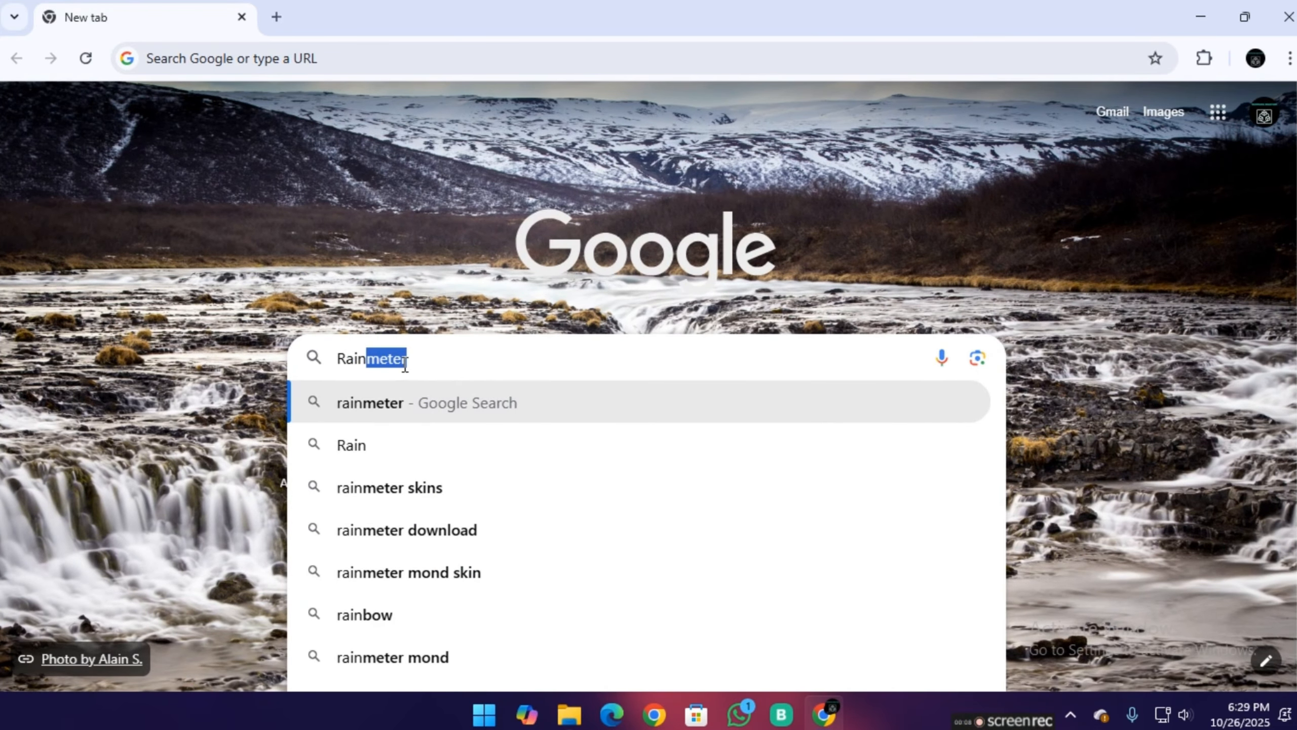
pyautogui.write('r')
pyautogui.press('Return')
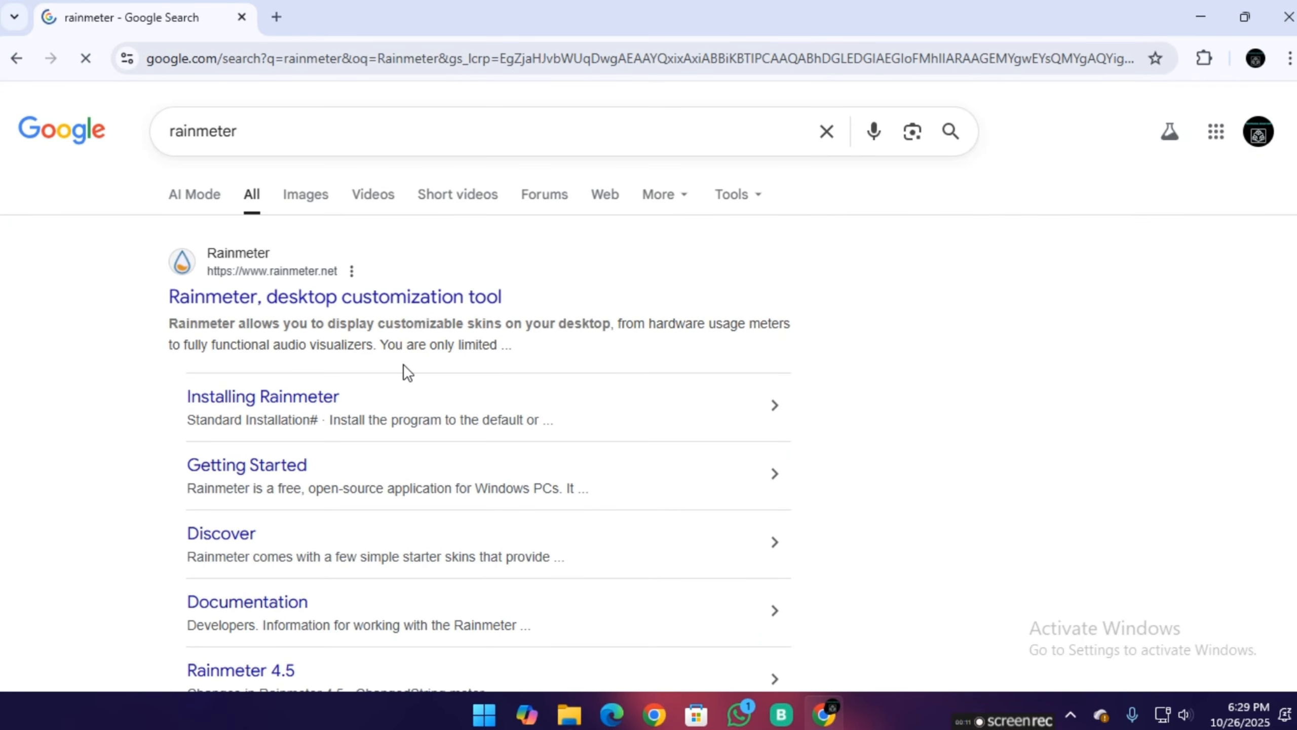
pyautogui.click(416, 303)
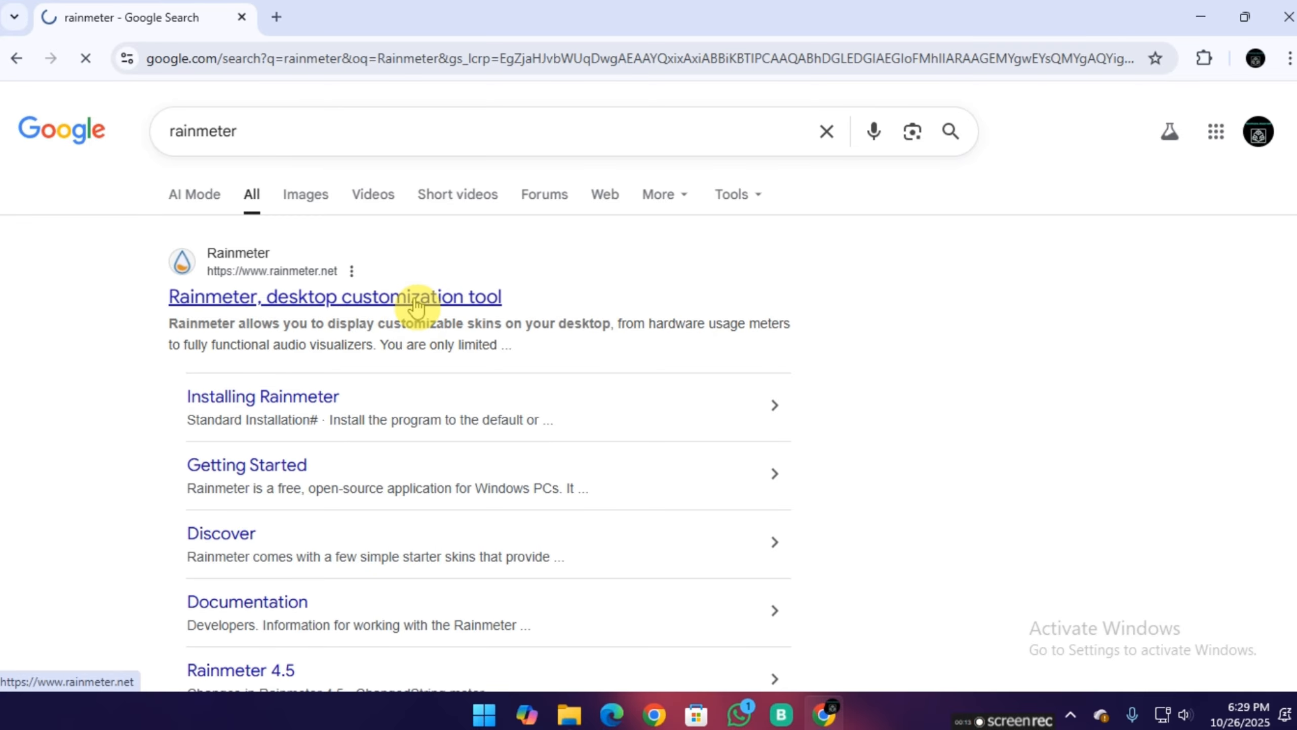
pyautogui.click(415, 303)
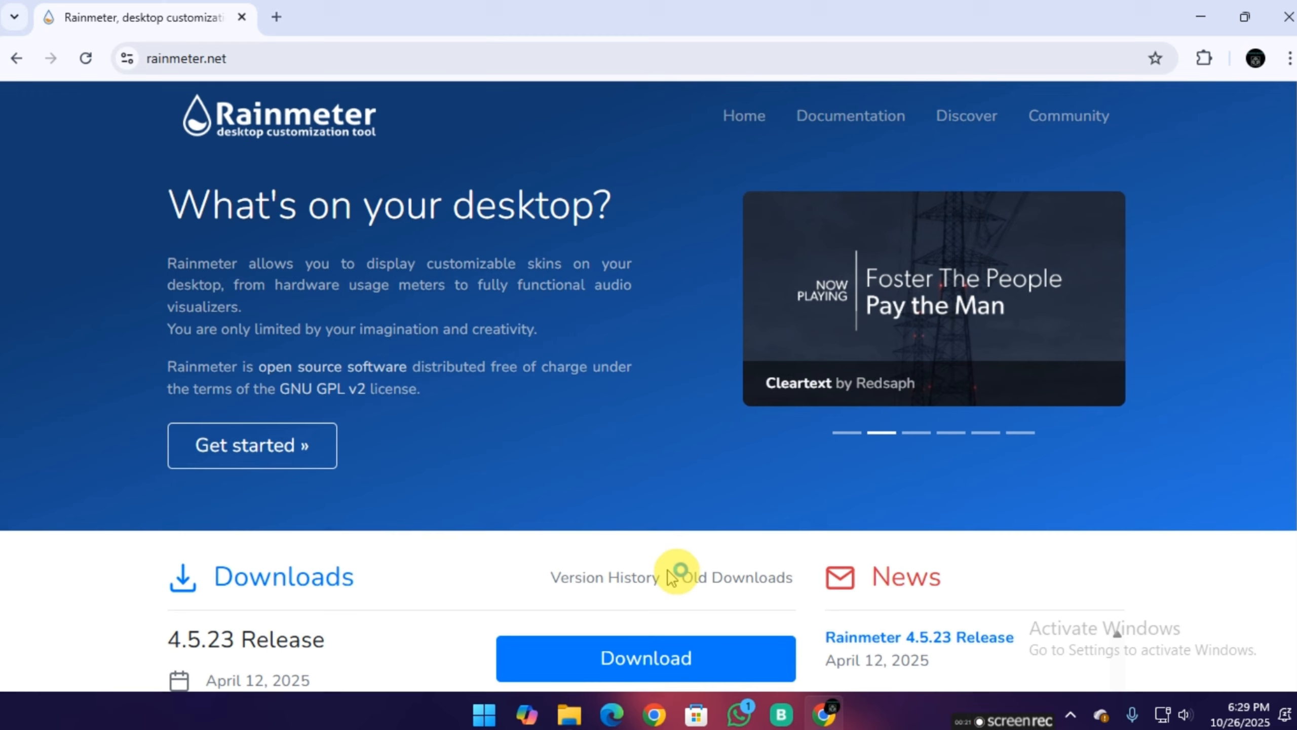
pyautogui.click(662, 657)
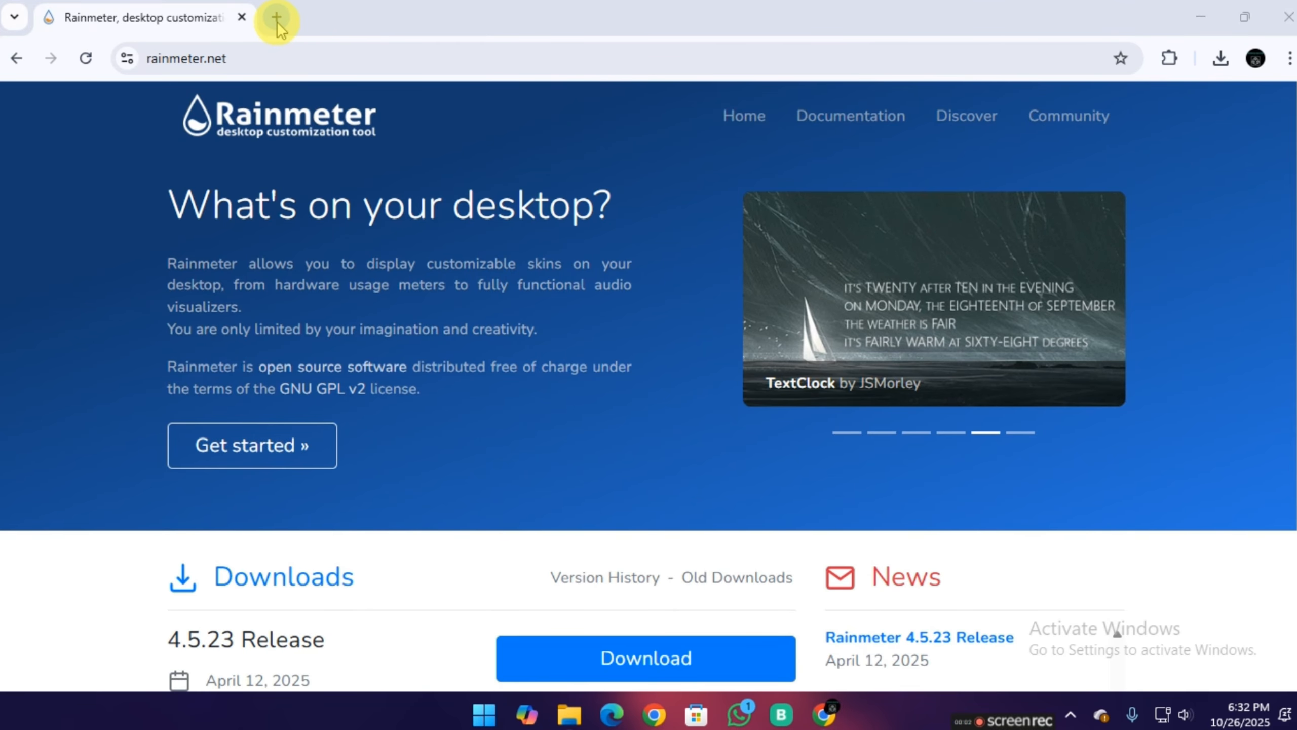
# Search Google for "github monterey rainmeter" in a new browser tab and open the MontereyRainmeter repository on GitHub
pyautogui.click(276, 18)
pyautogui.click(465, 342)
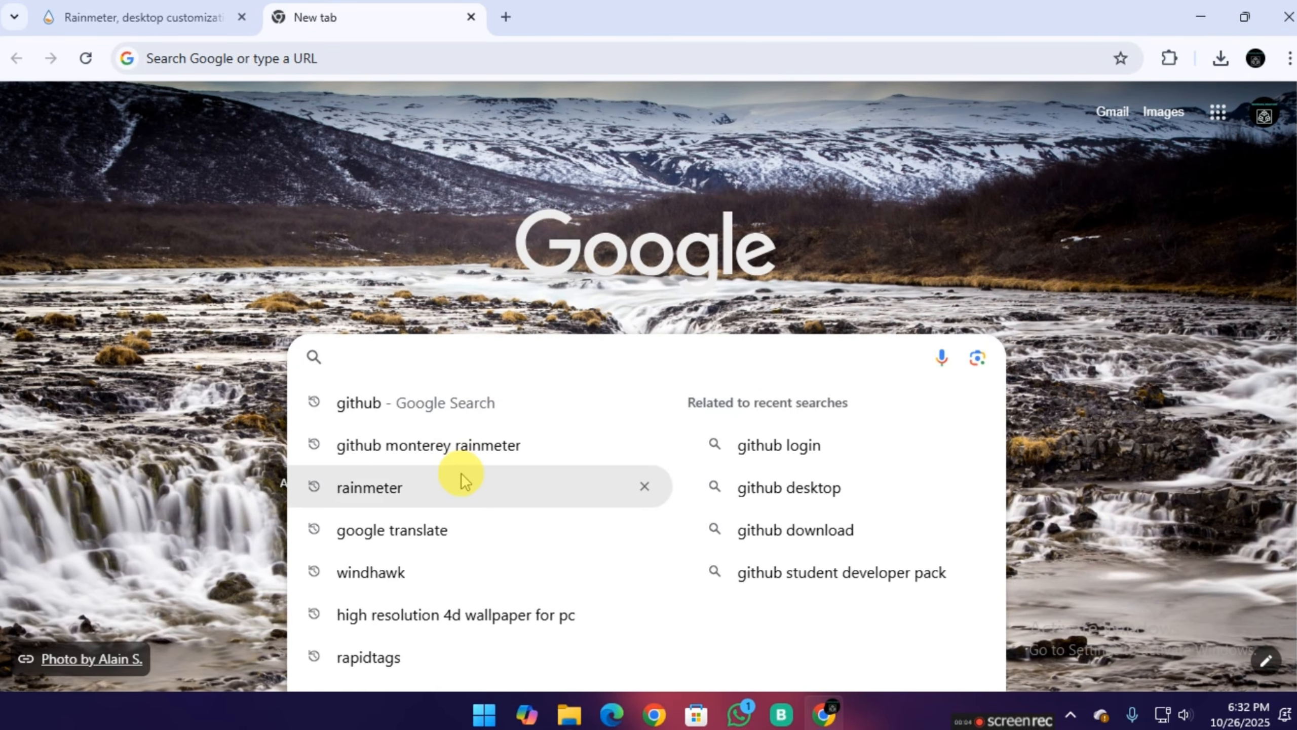
pyautogui.click(451, 458)
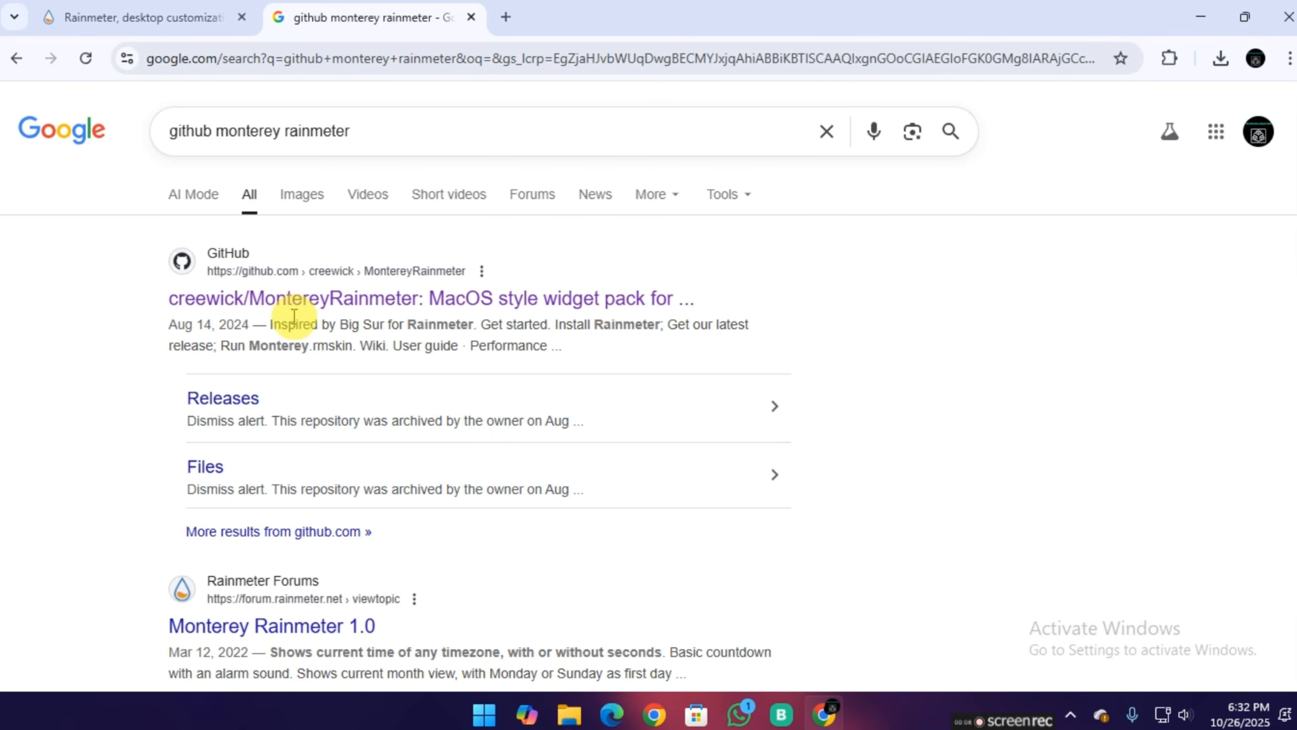
pyautogui.click(279, 302)
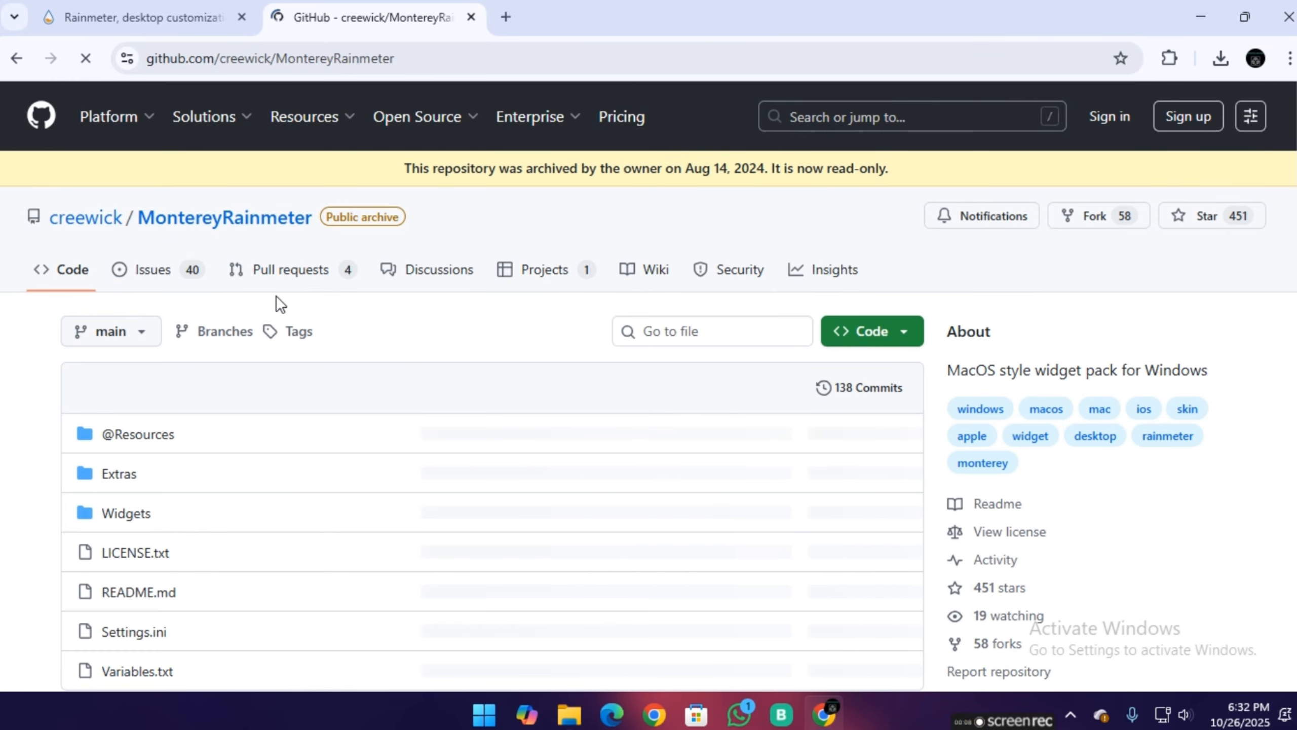
# Open the latest MontereyRainmeter release, 1.0.2, and download Monterey_1.0.2.rmskin
pyautogui.scroll(-5, 831, 514)
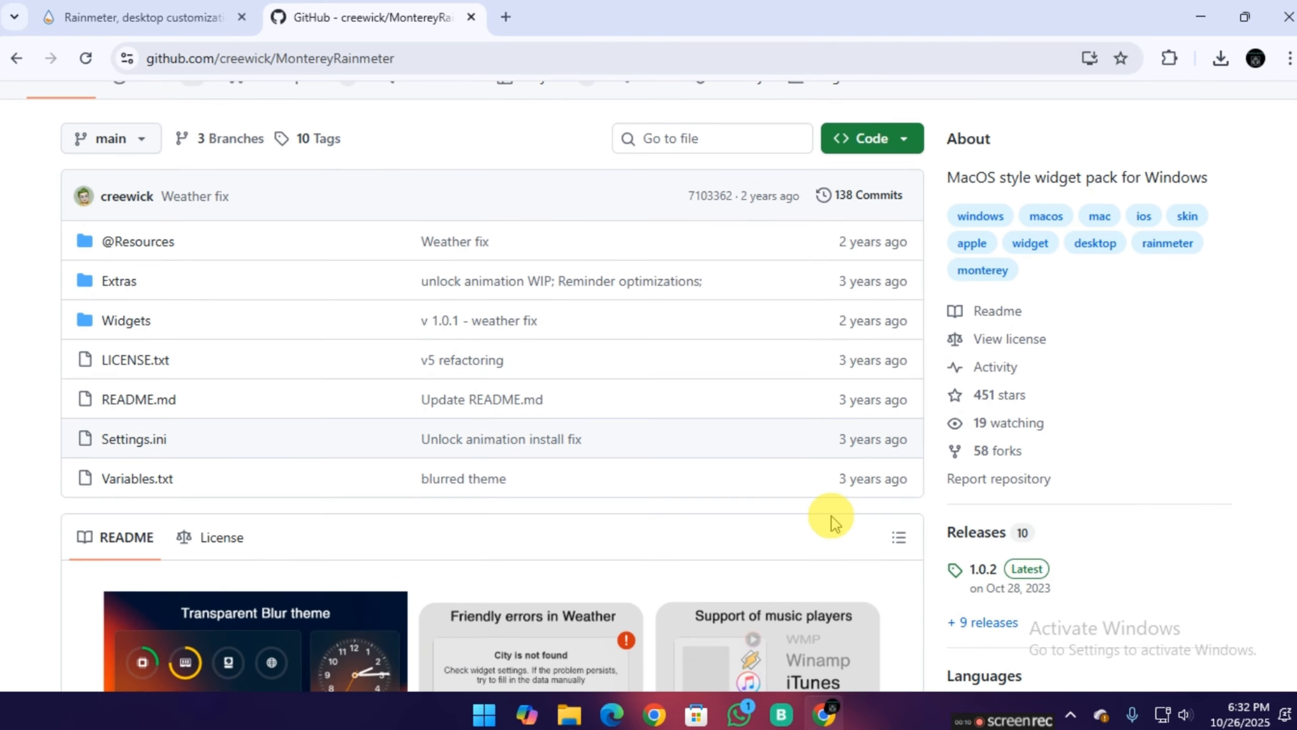
pyautogui.click(1015, 480)
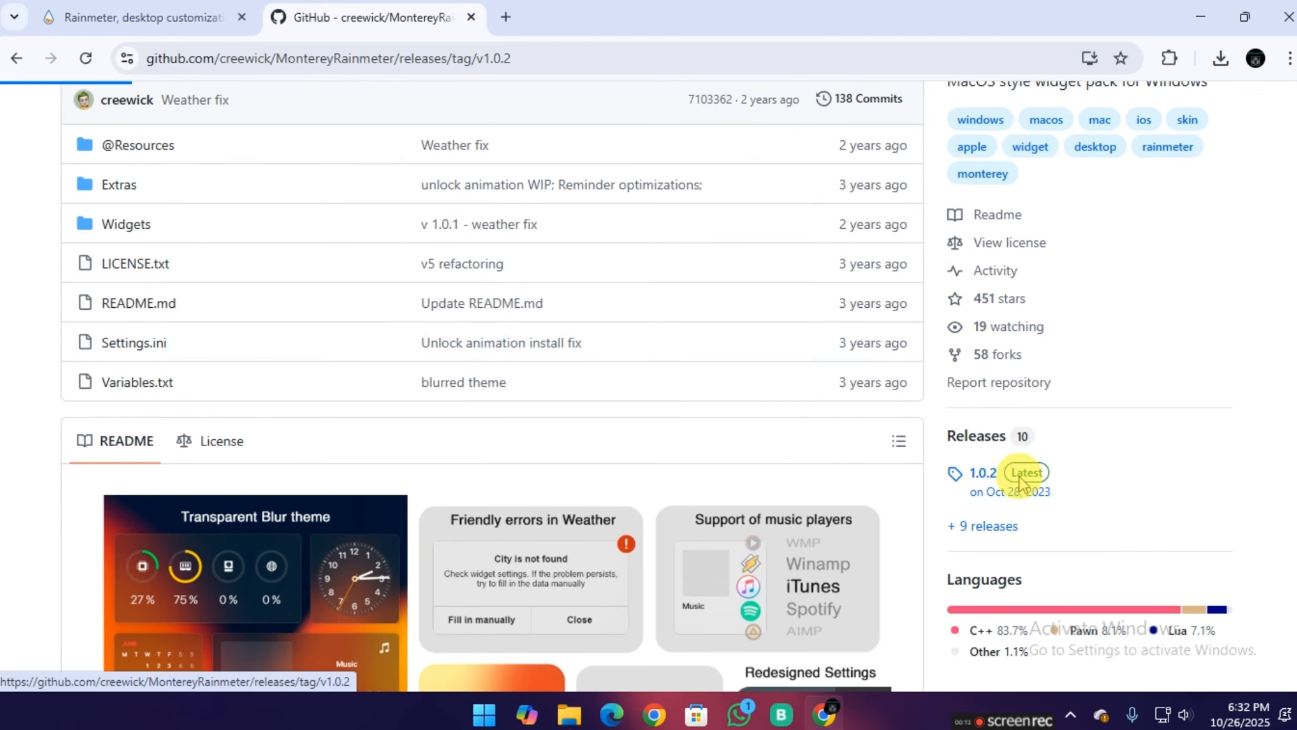
pyautogui.scroll(-4, 587, 514)
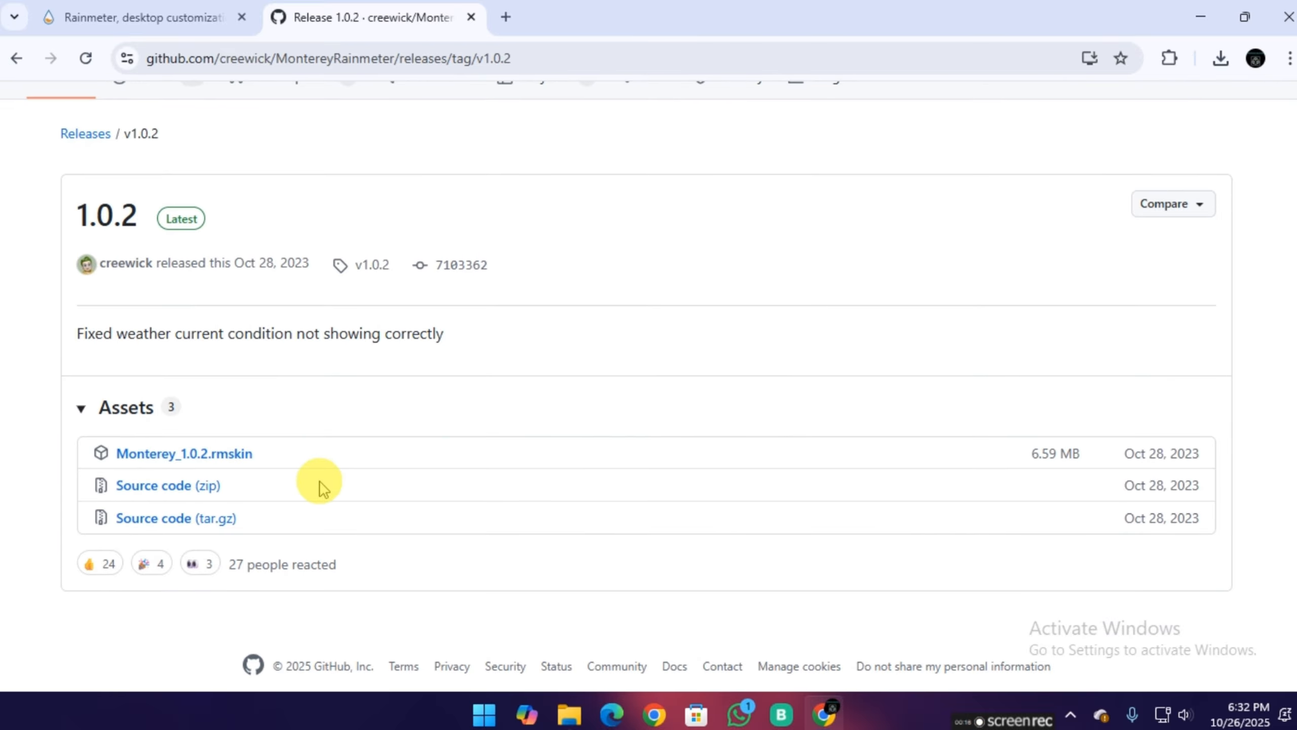
pyautogui.click(232, 454)
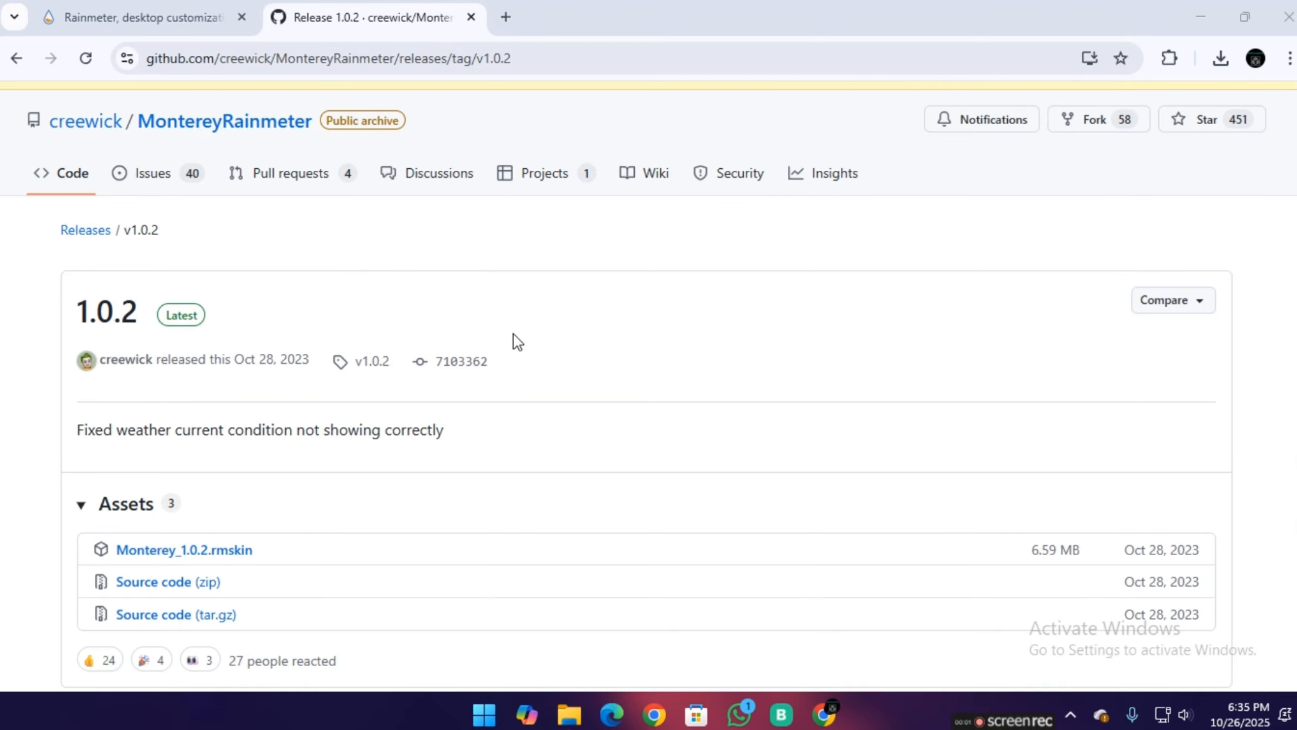
# Search Google for "robik rainmeter" in a new browser tab and download robik.rmskin from the visualskins.com Robik page
pyautogui.click(505, 17)
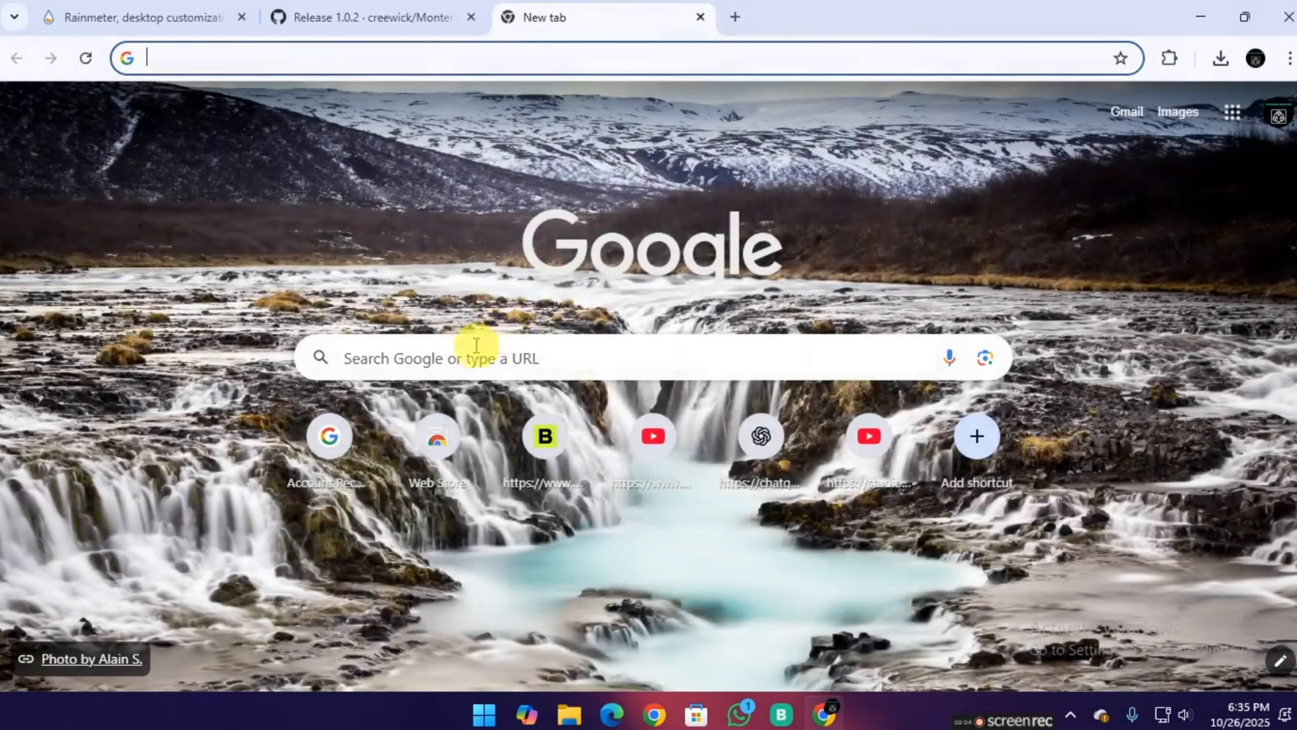
pyautogui.click(470, 351)
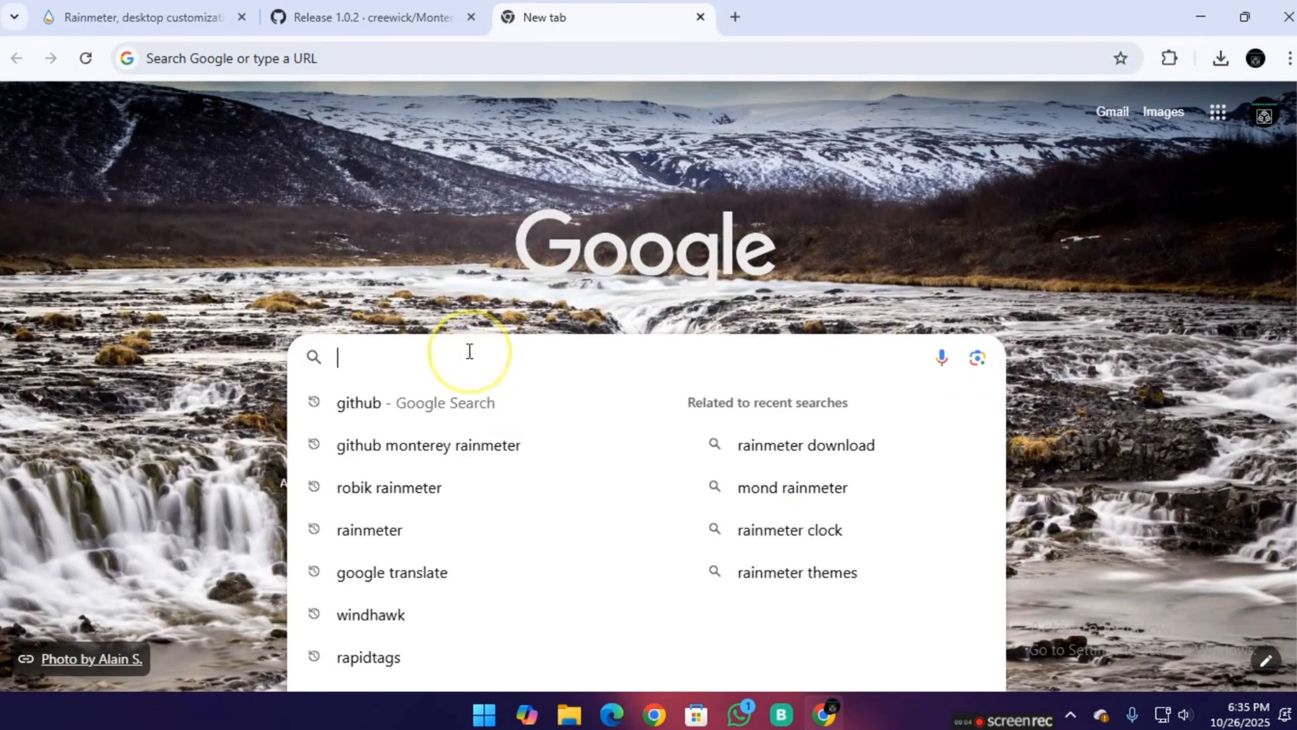
pyautogui.click(408, 486)
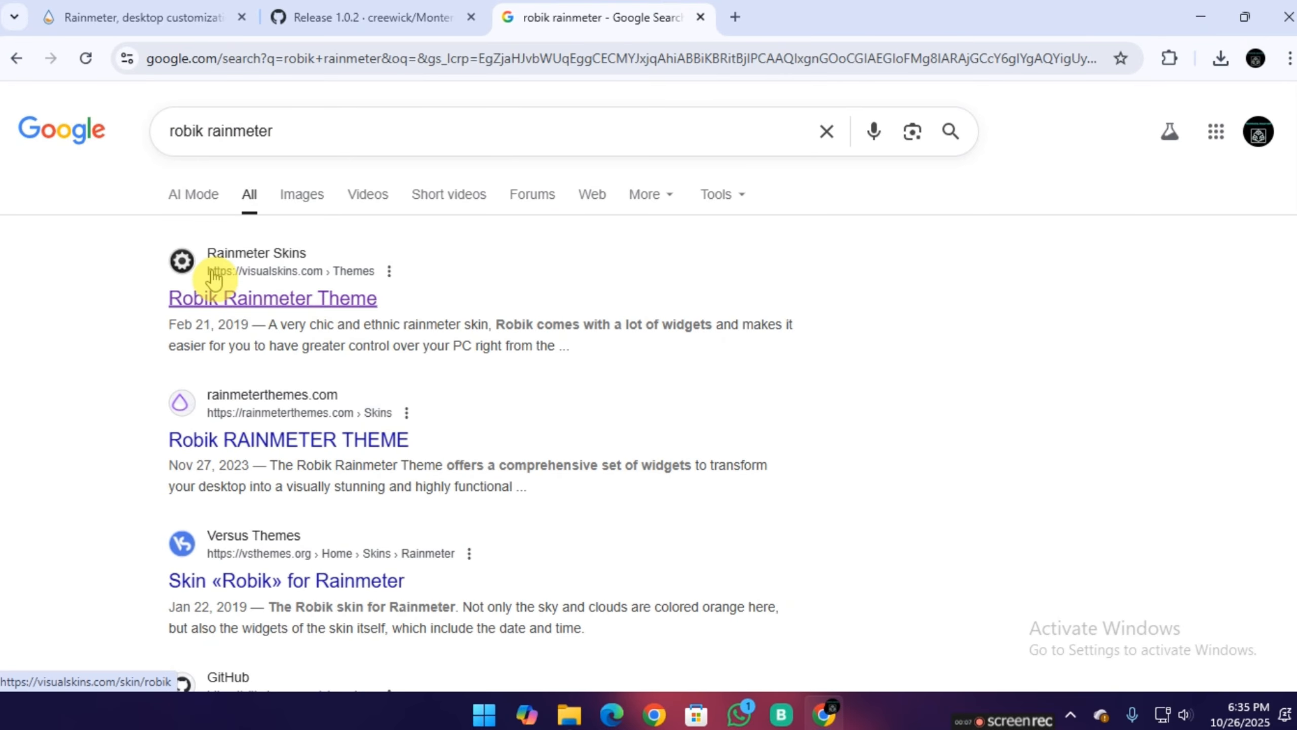
pyautogui.click(244, 298)
pyautogui.scroll(-10, 463, 405)
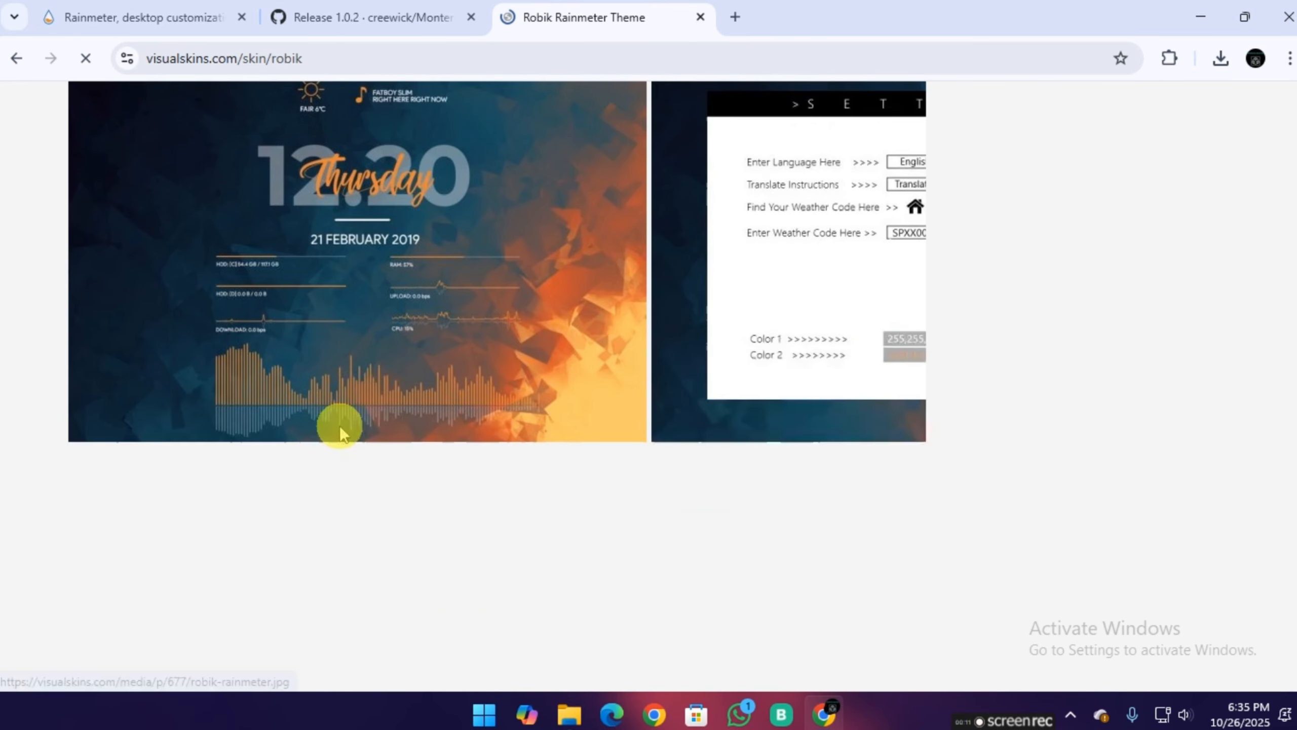
pyautogui.scroll(-8, 240, 455)
pyautogui.click(203, 403)
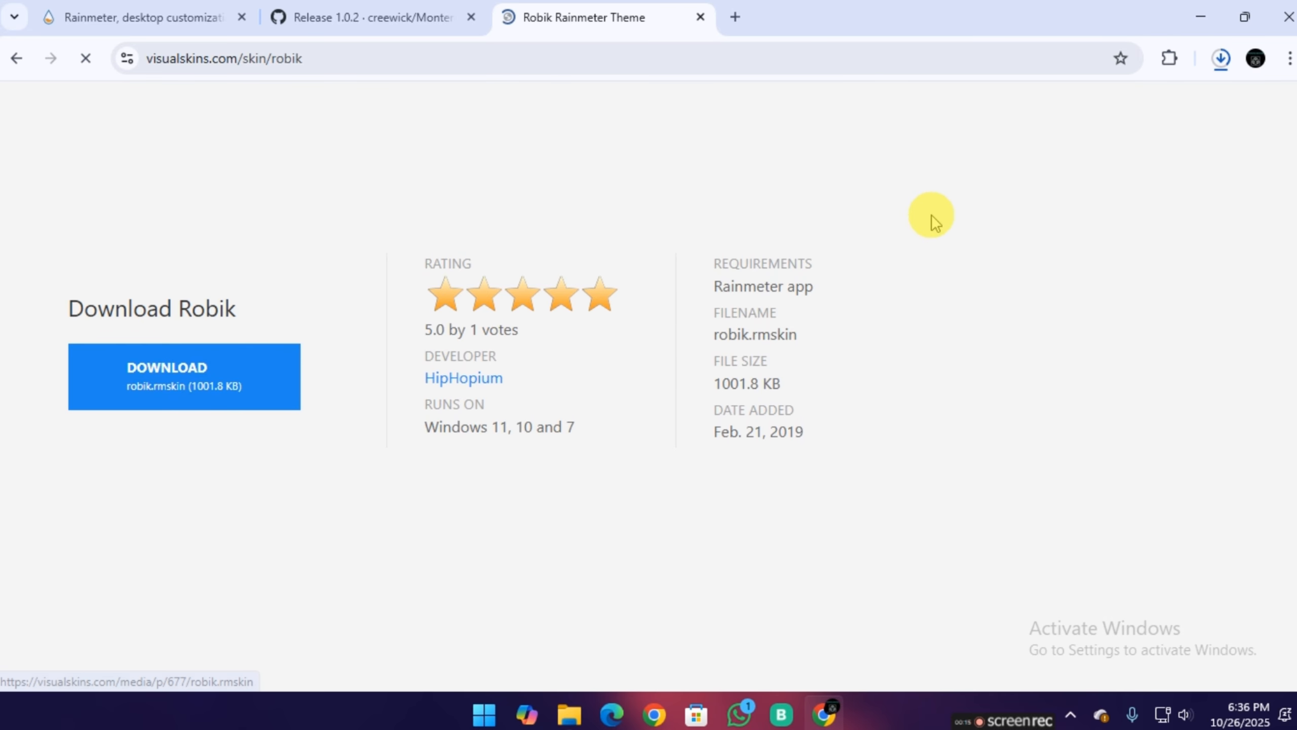
pyautogui.moveTo(931, 216); pyautogui.dragTo(692, 190)
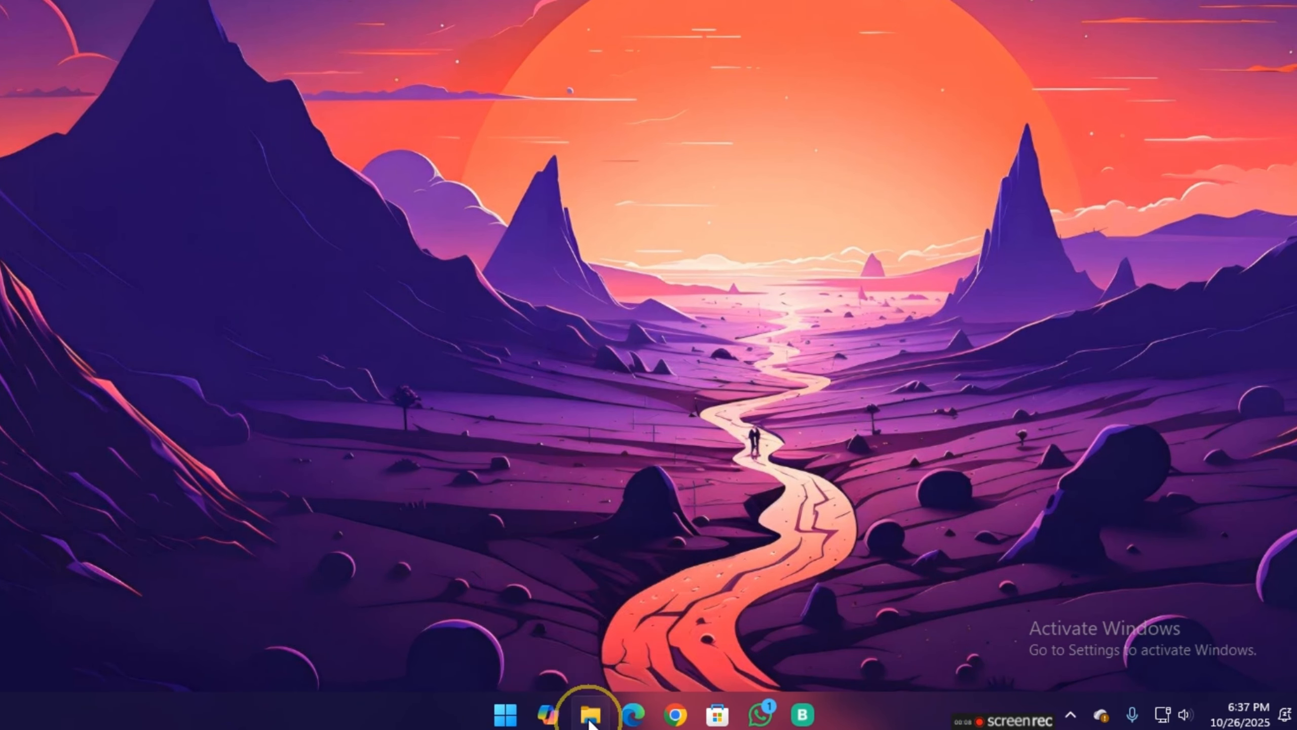
# Run the Rainmeter-4.5.23 installer from the Downloads > Programs folder using the standard installation
pyautogui.click(590, 715)
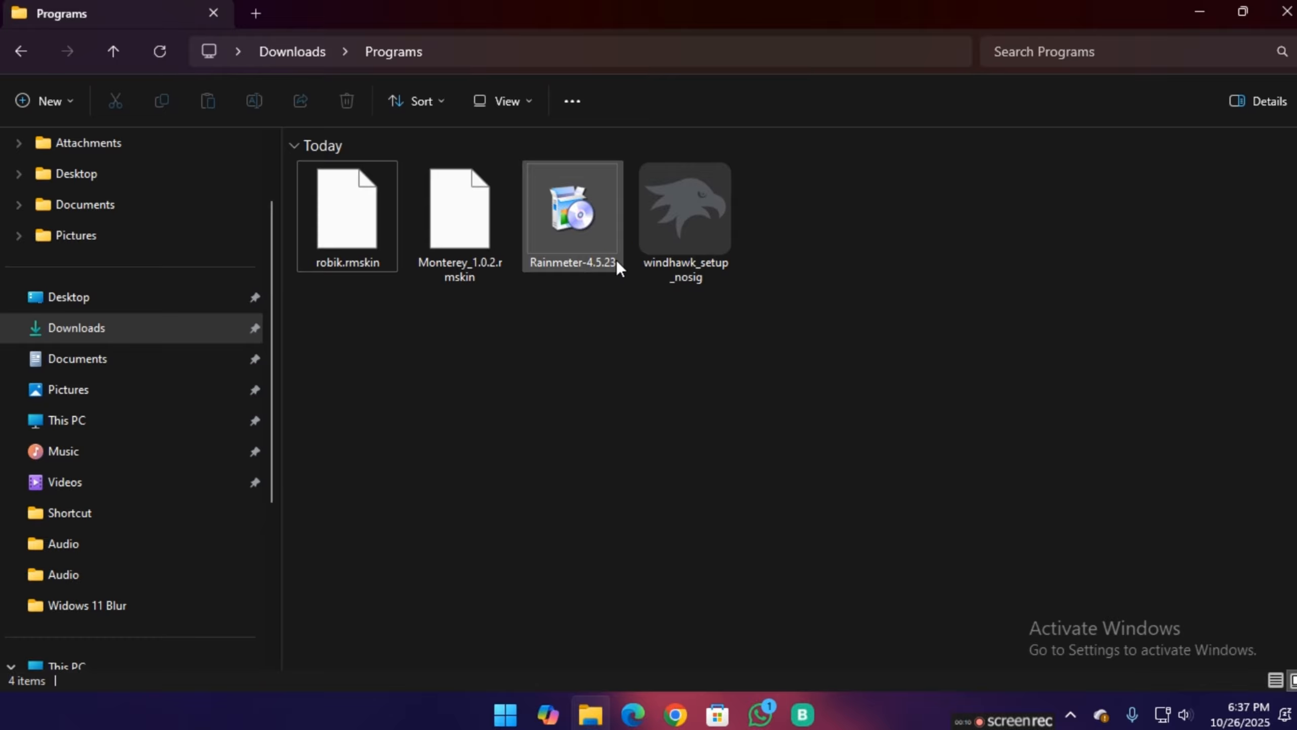
pyautogui.doubleClick(577, 231)
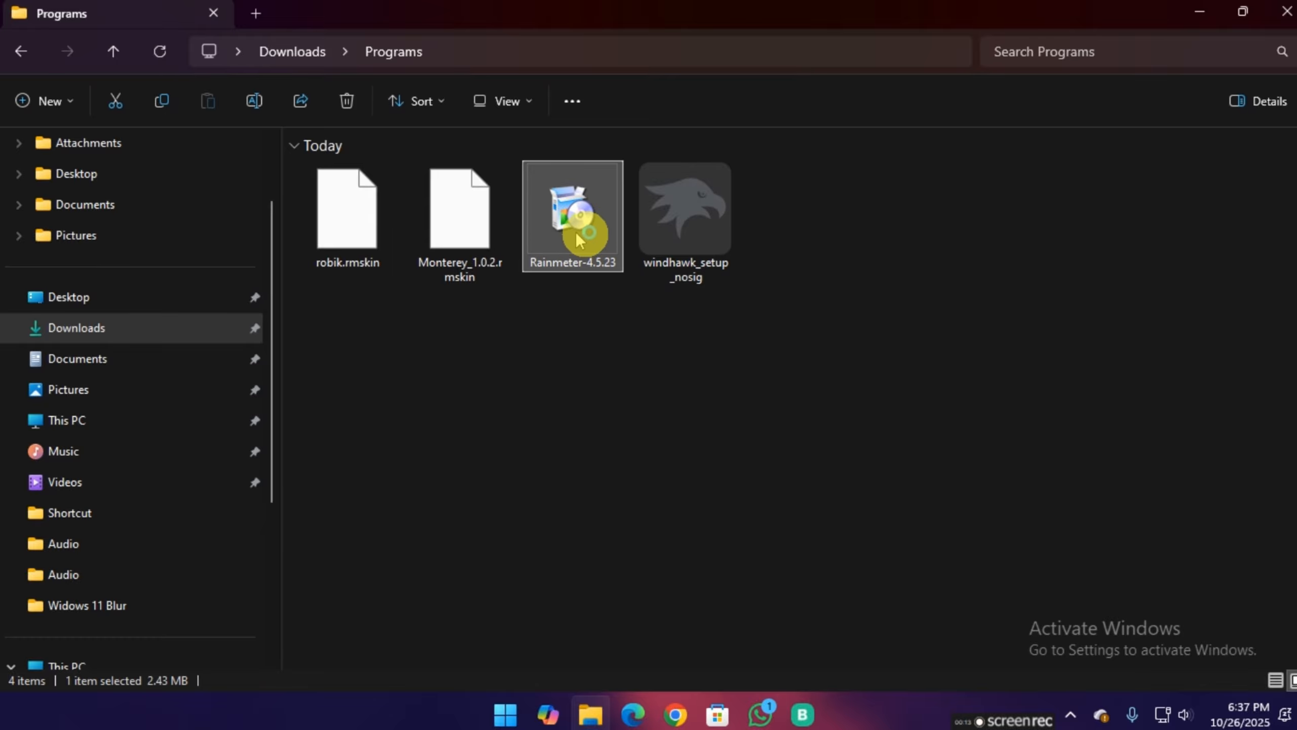
pyautogui.click(659, 398)
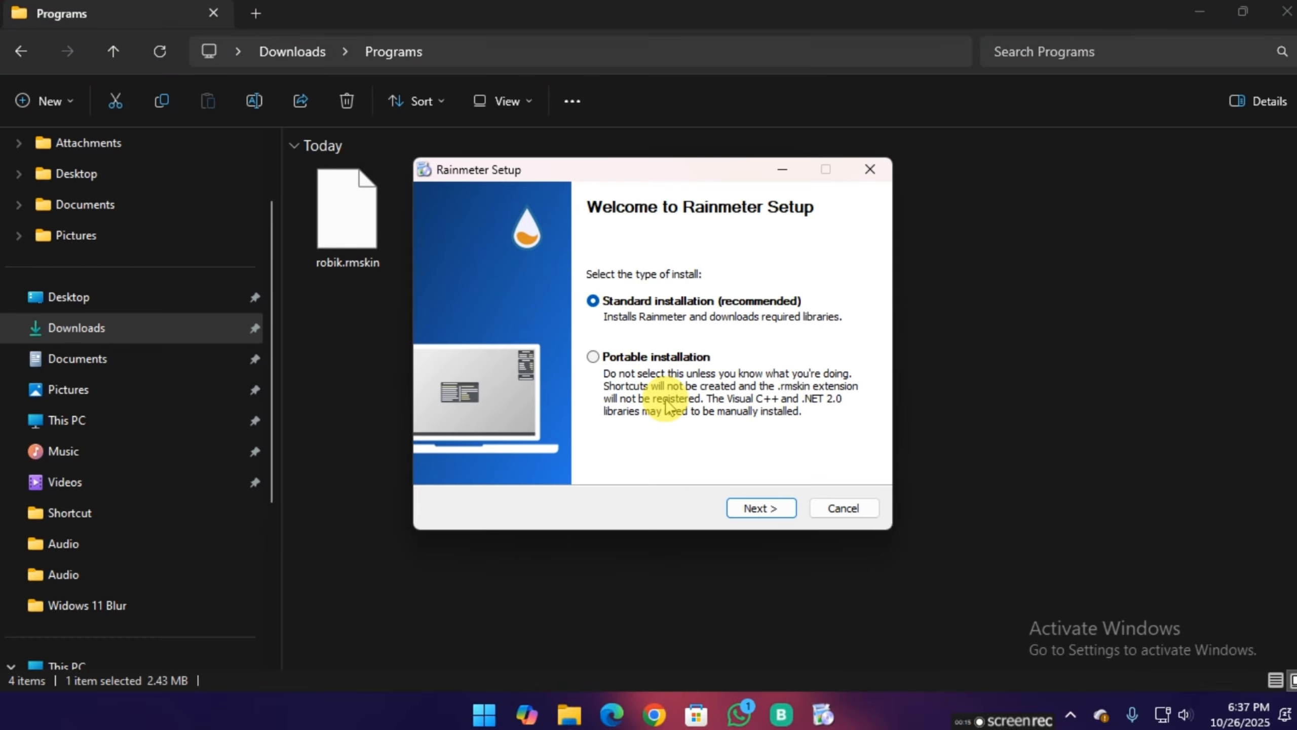
pyautogui.click(752, 511)
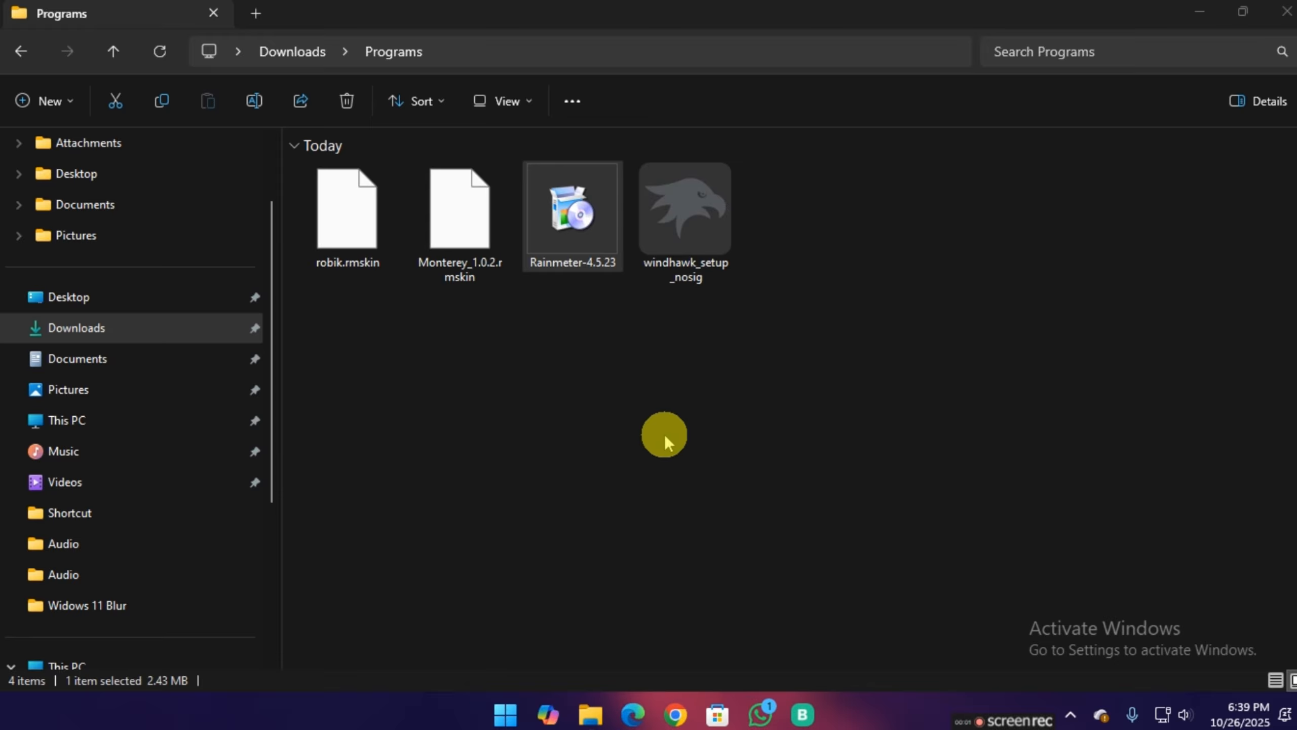
# Minimize File Explorer and unload the default illustro Welcome, Disk, Clock and System skins from the desktop
pyautogui.click(592, 710)
pyautogui.rightClick(705, 375)
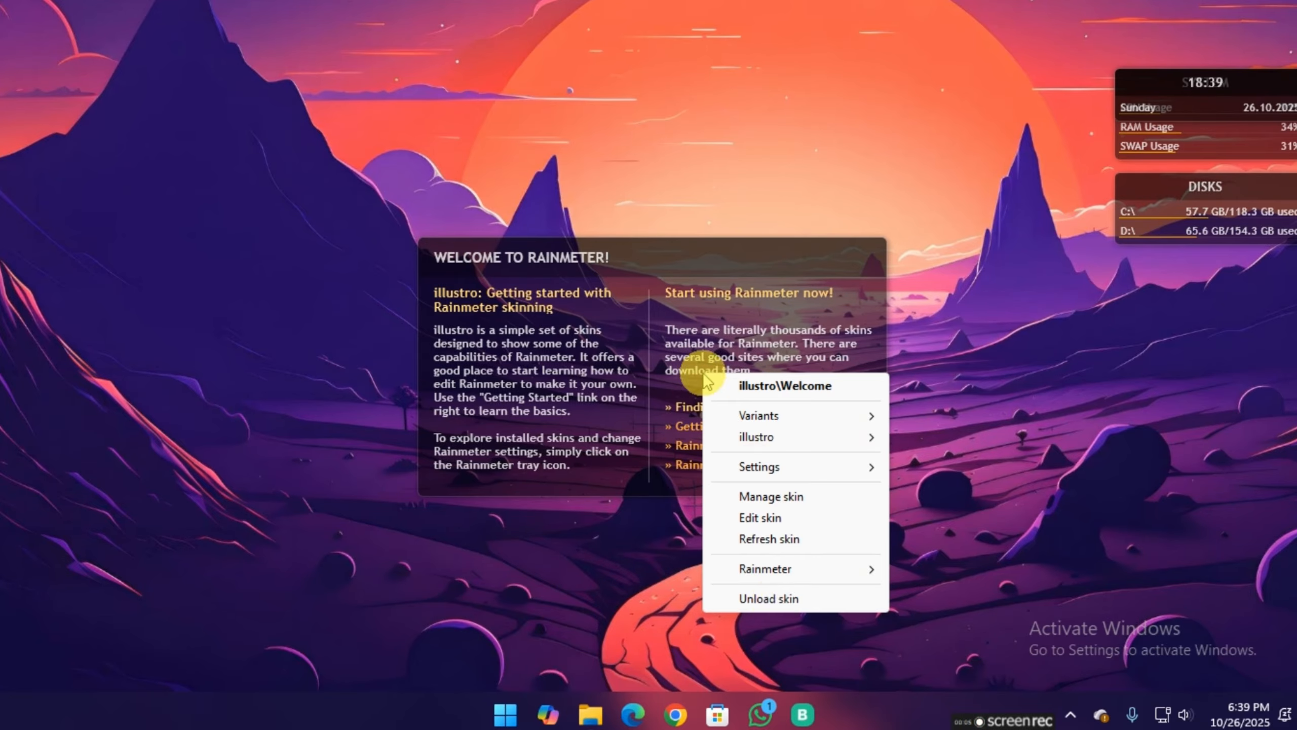
pyautogui.click(769, 599)
pyautogui.rightClick(1164, 202)
pyautogui.click(1213, 429)
pyautogui.rightClick(1159, 108)
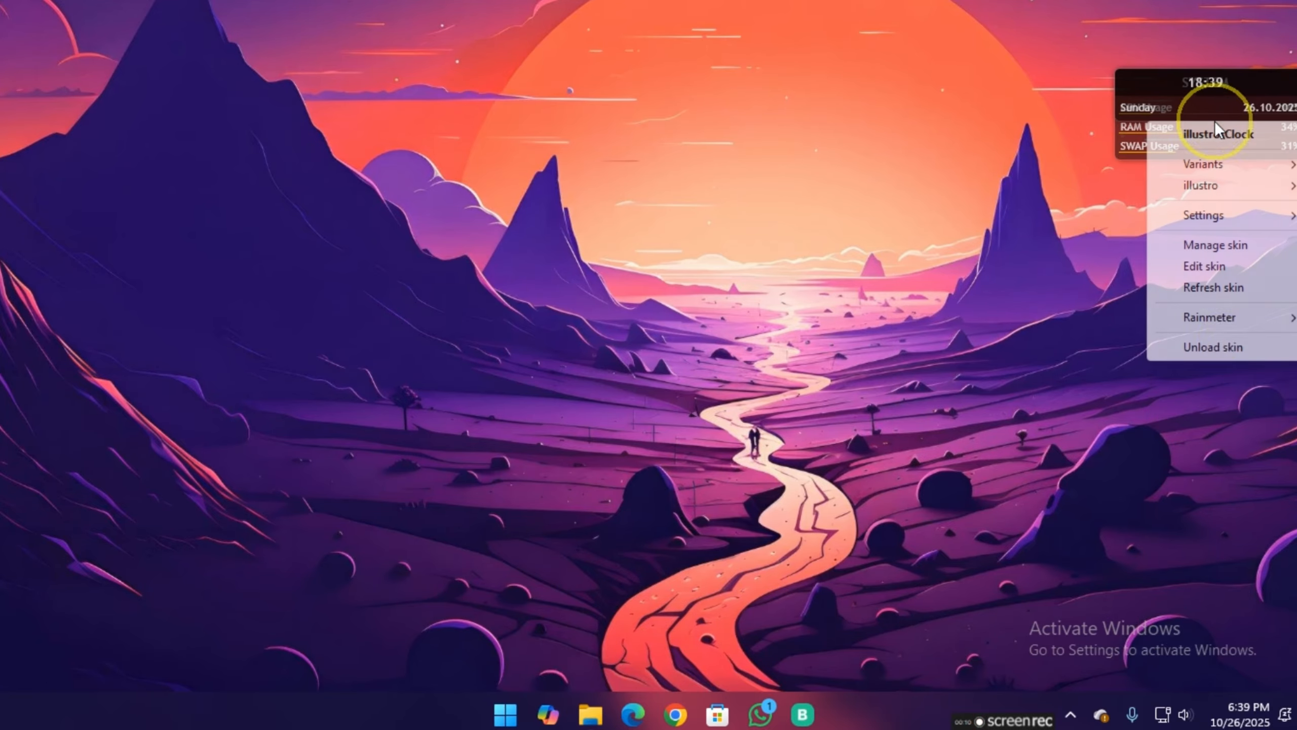
pyautogui.click(1193, 345)
pyautogui.rightClick(1198, 102)
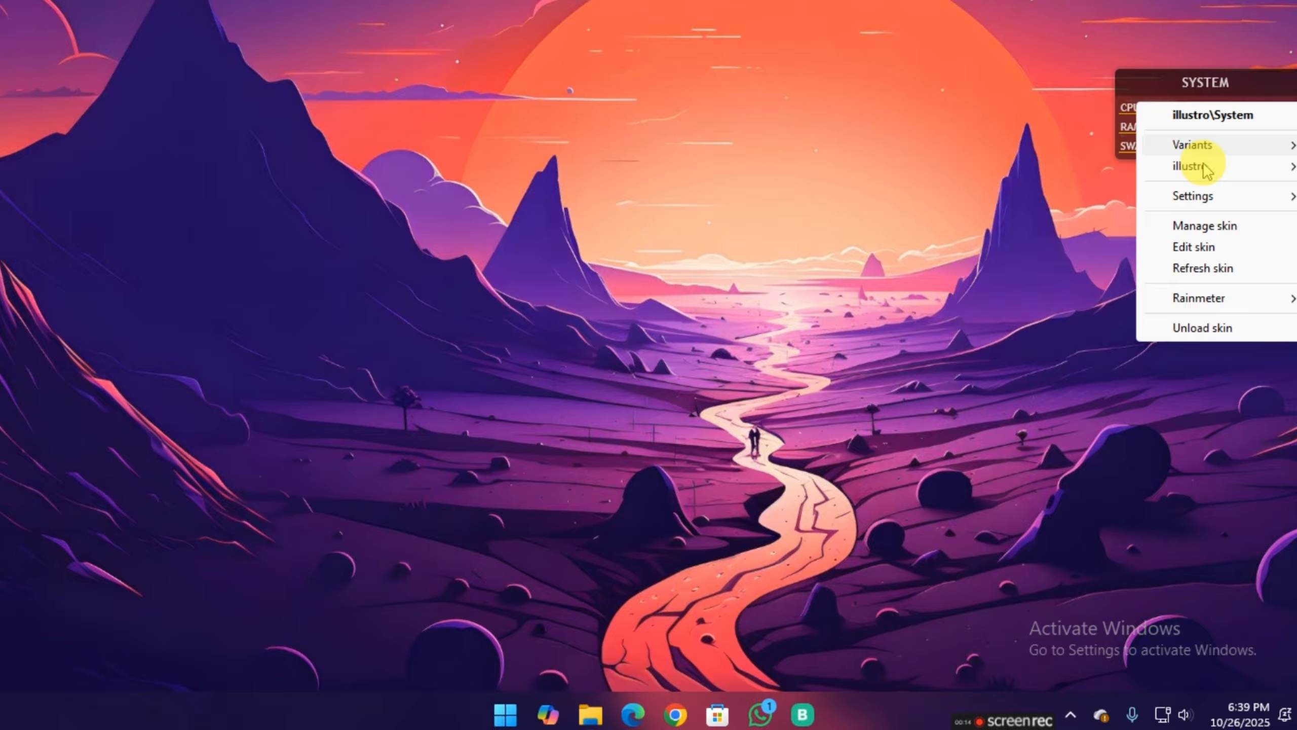
pyautogui.click(1150, 324)
# Install the Robik skin from robik.rmskin in the Programs folder and minimize File Explorer
pyautogui.click(591, 708)
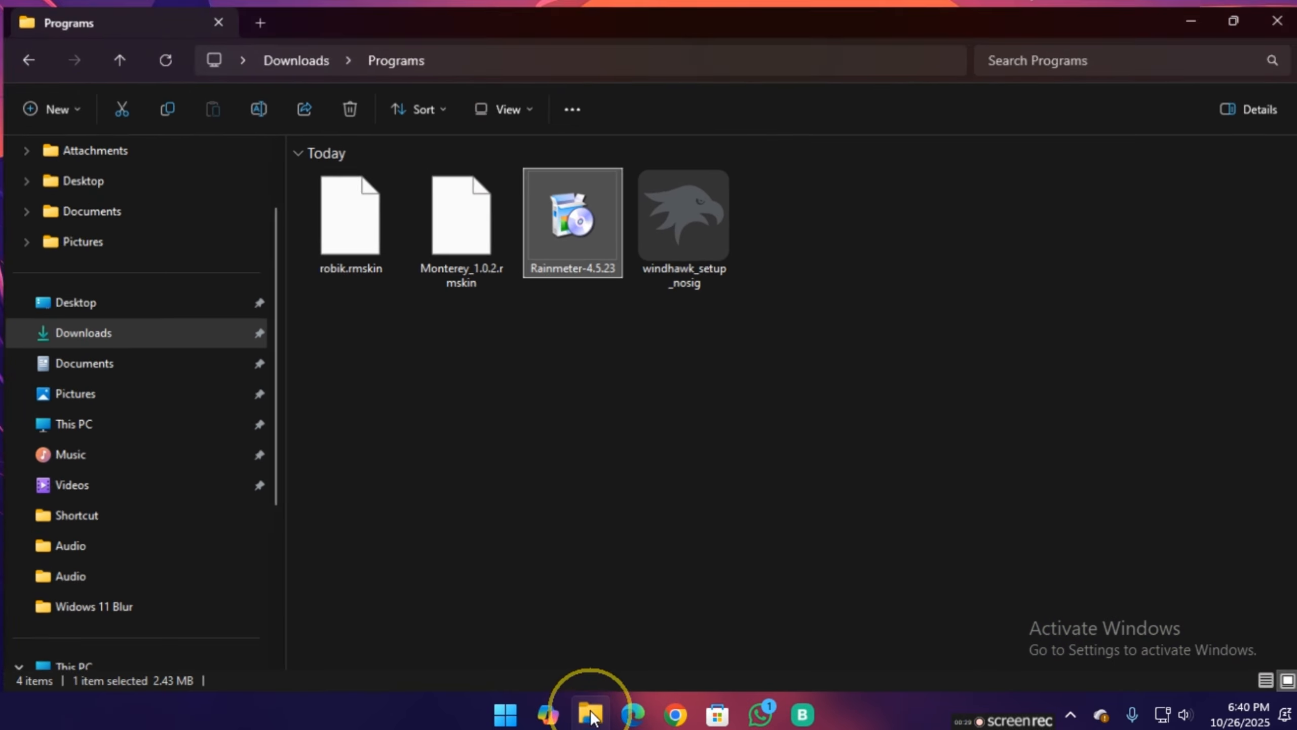
pyautogui.doubleClick(334, 237)
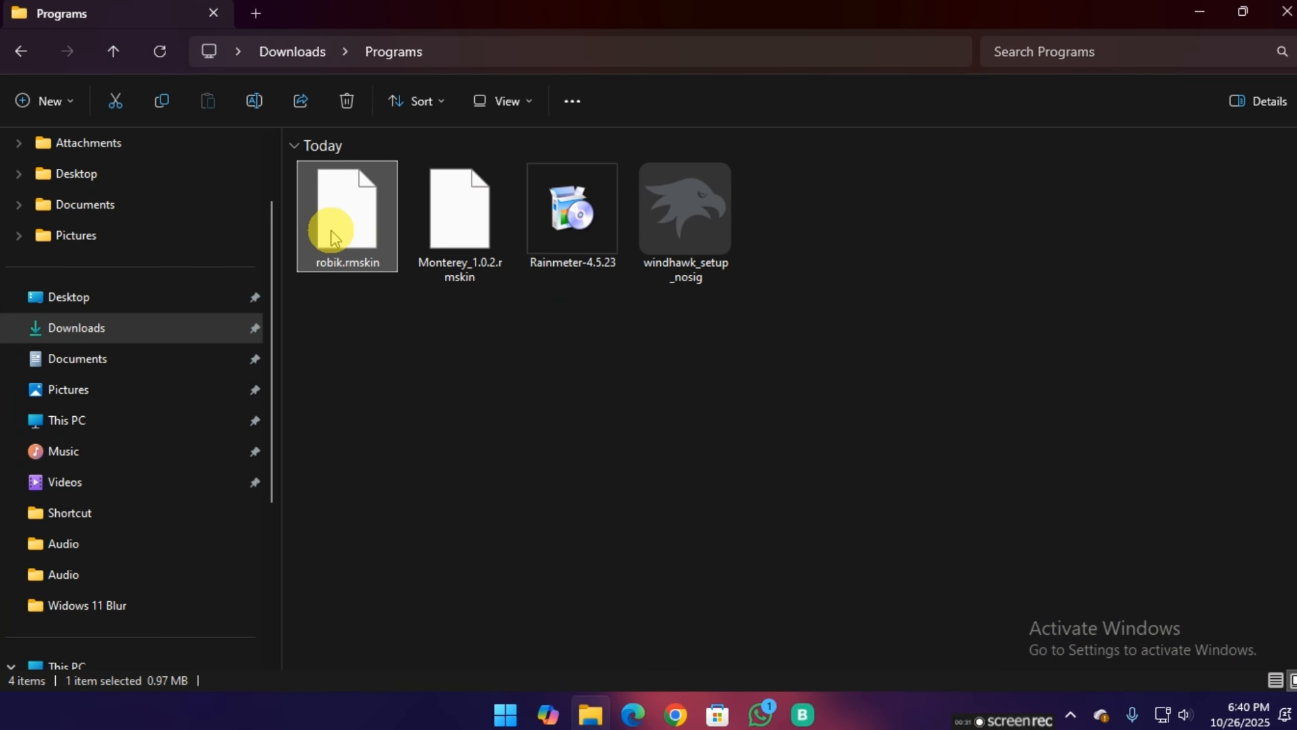
pyautogui.click(720, 532)
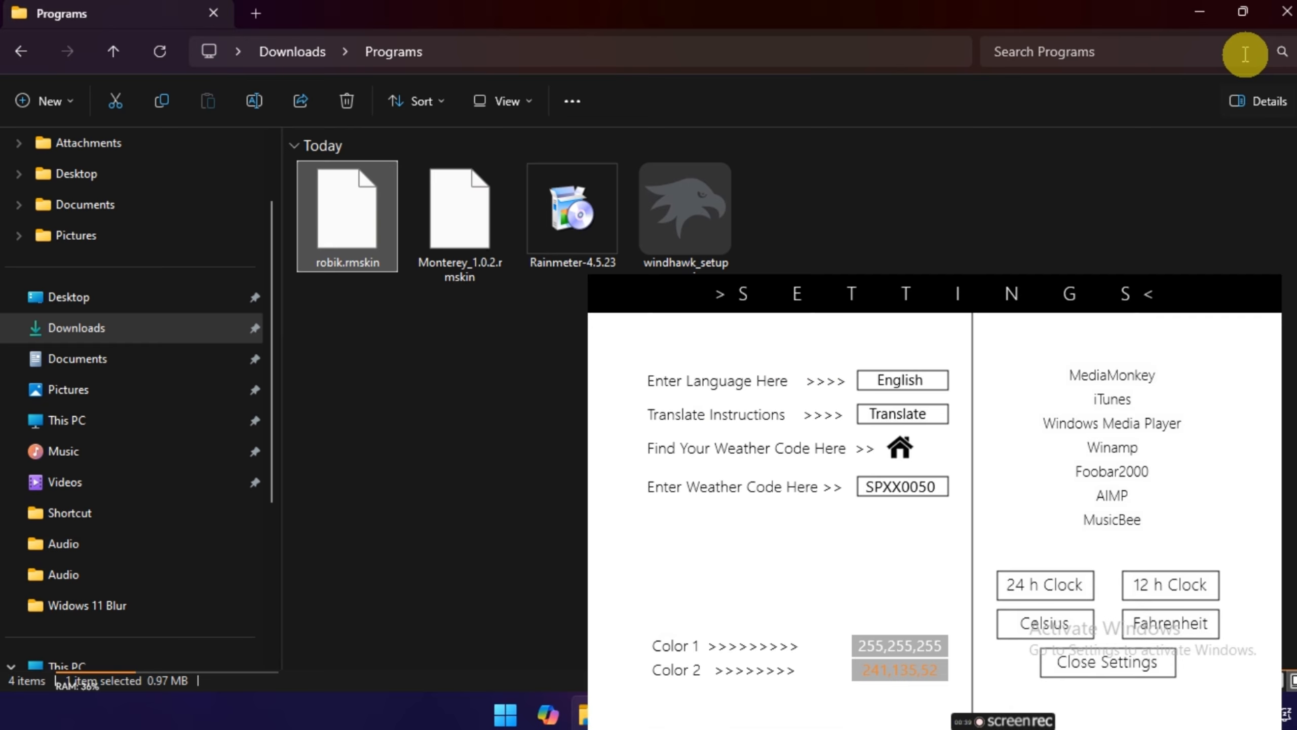
pyautogui.click(1200, 11)
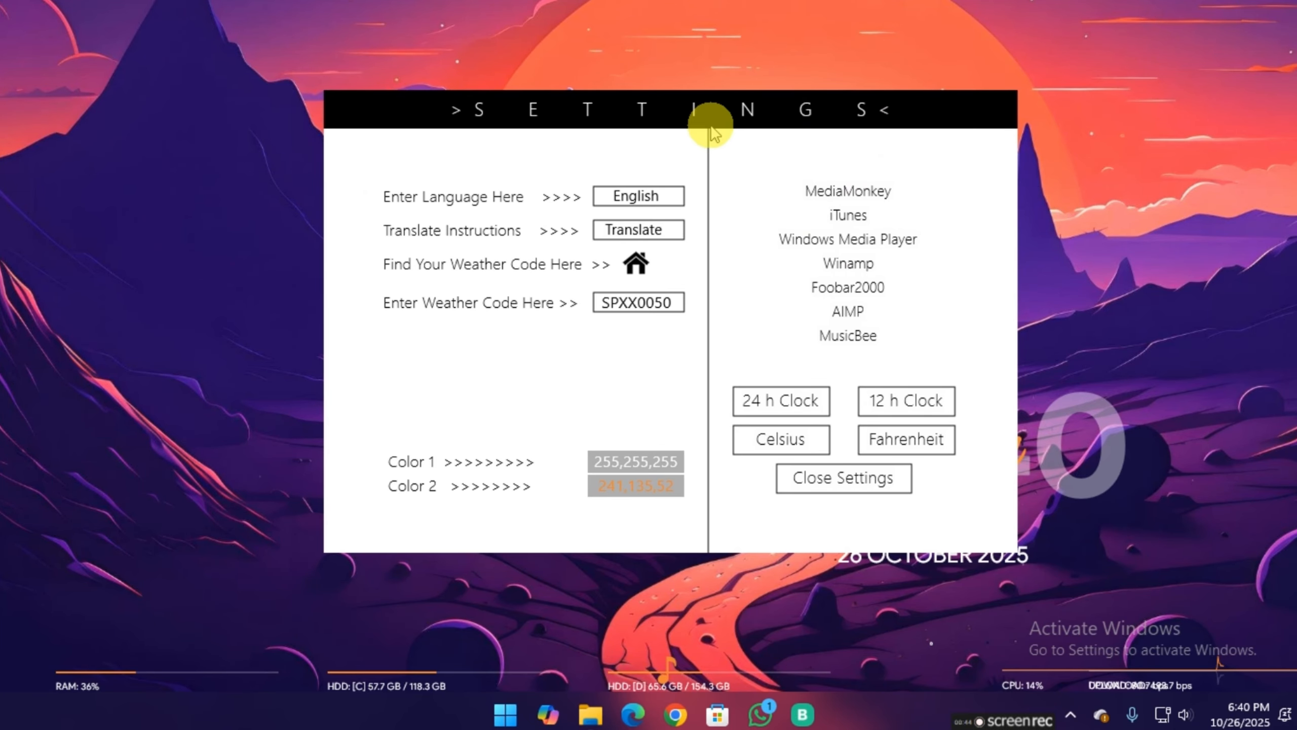
# Move the Robik settings panel aside and place the Robik clock and date near the upper middle of the desktop
pyautogui.moveTo(737, 105); pyautogui.dragTo(661, 184)
pyautogui.moveTo(770, 185); pyautogui.dragTo(566, 59)
pyautogui.moveTo(918, 428); pyautogui.dragTo(579, 70)
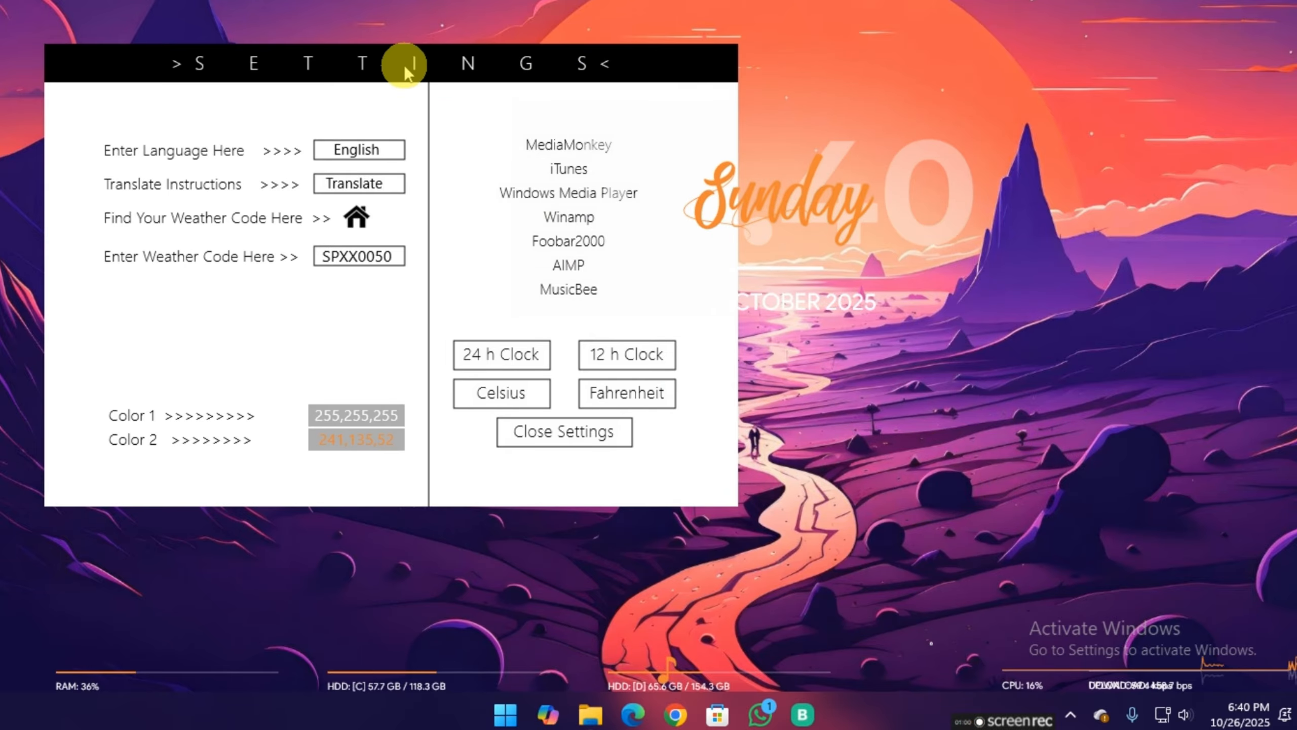
pyautogui.moveTo(405, 65); pyautogui.dragTo(360, 319)
pyautogui.moveTo(758, 202); pyautogui.dragTo(646, 124)
pyautogui.moveTo(384, 284); pyautogui.dragTo(443, 141)
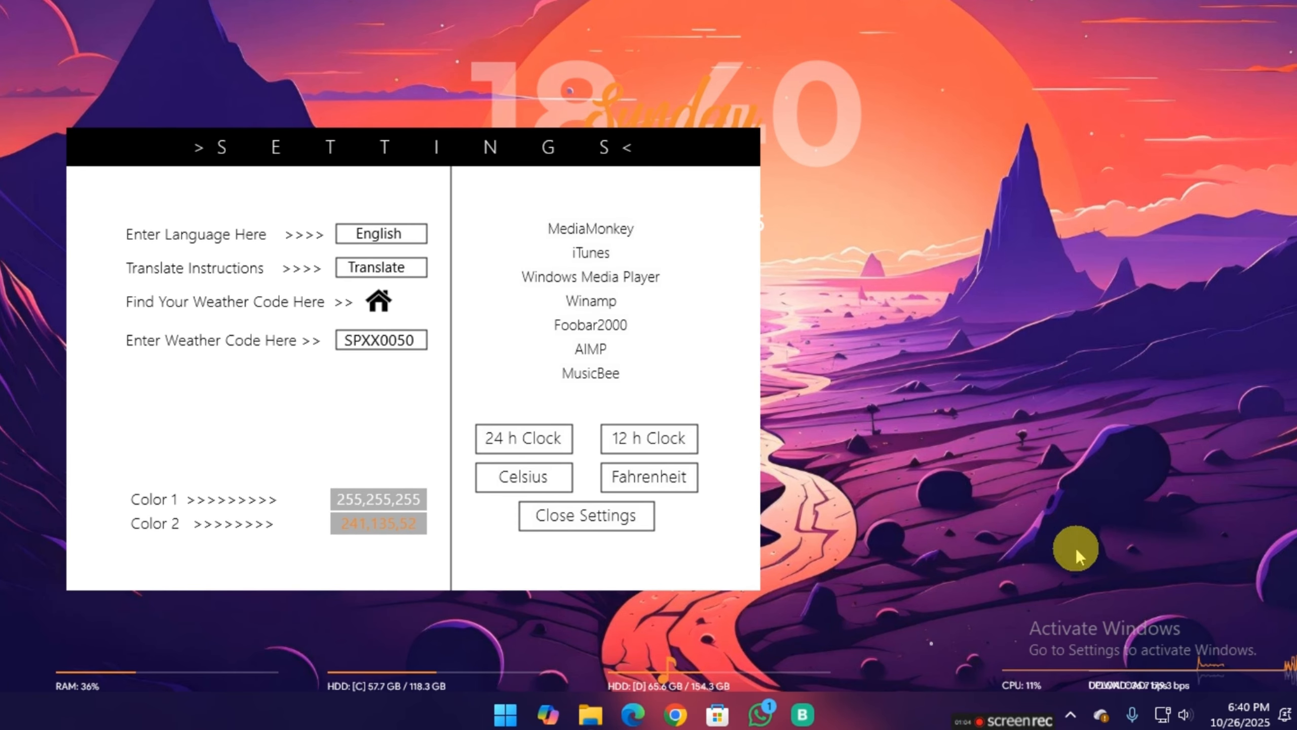
# Unload the Robik CPU and network speed skins from the desktop's lower right corner
pyautogui.rightClick(1106, 667)
pyautogui.click(1176, 652)
pyautogui.rightClick(1067, 675)
pyautogui.click(1130, 663)
pyautogui.rightClick(1145, 677)
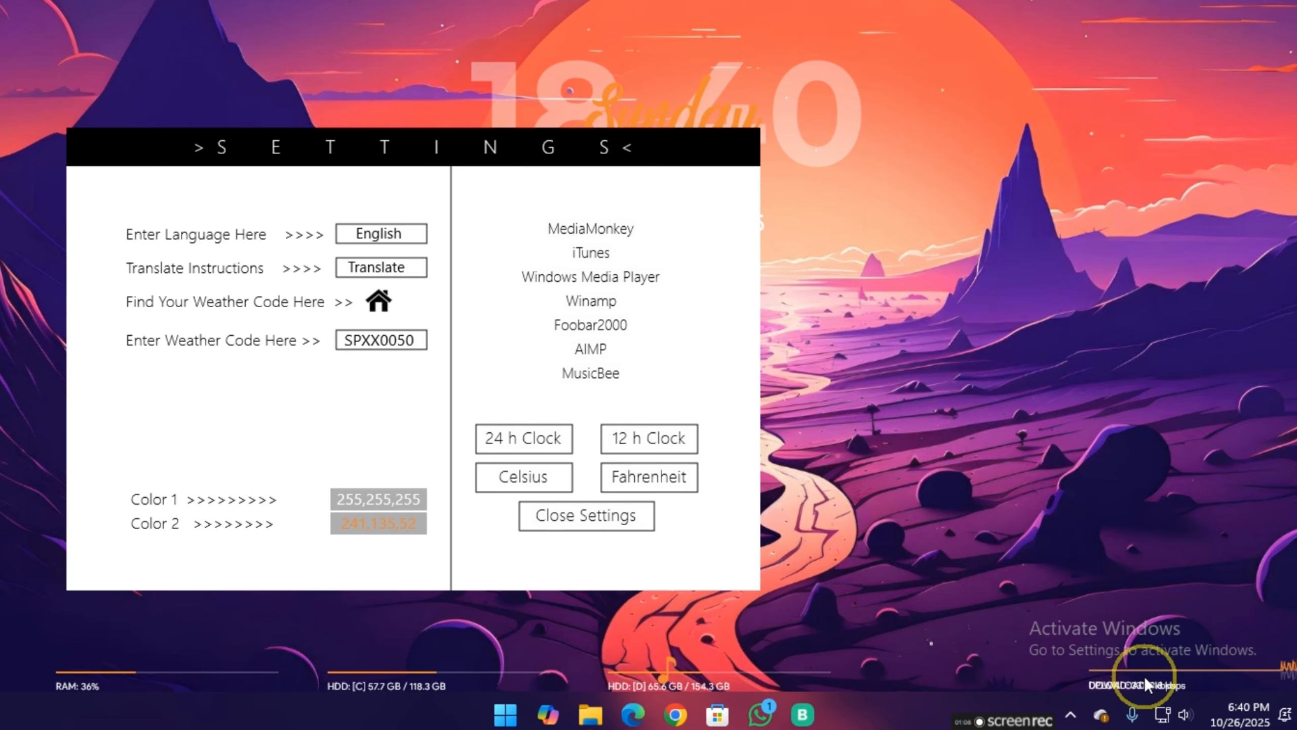
pyautogui.rightClick(1147, 685)
pyautogui.click(1172, 660)
# Unload the remaining Robik Song Info, Disk C, Disk D and RAM skins along the desktop's lower edge
pyautogui.rightClick(663, 672)
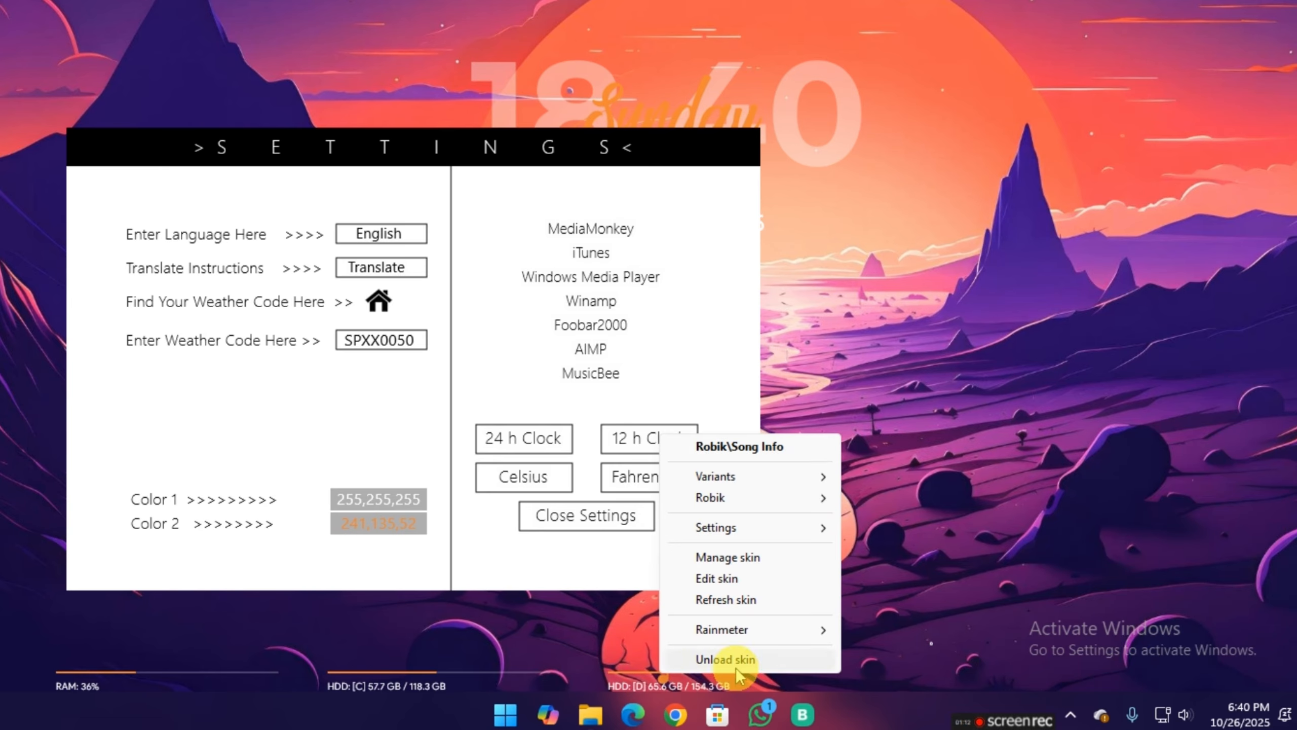
pyautogui.click(736, 668)
pyautogui.rightClick(432, 672)
pyautogui.click(487, 668)
pyautogui.rightClick(637, 664)
pyautogui.rightClick(649, 685)
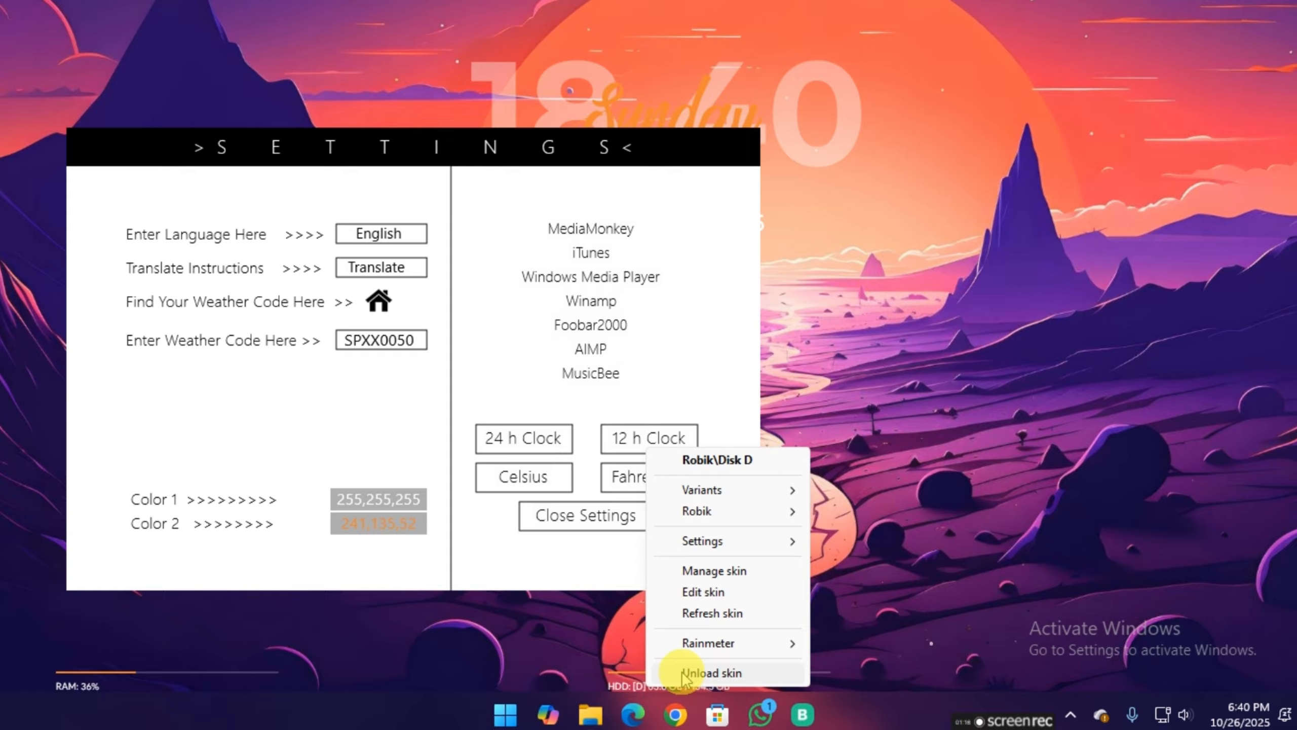
pyautogui.click(683, 674)
pyautogui.rightClick(202, 670)
pyautogui.rightClick(171, 667)
pyautogui.click(220, 666)
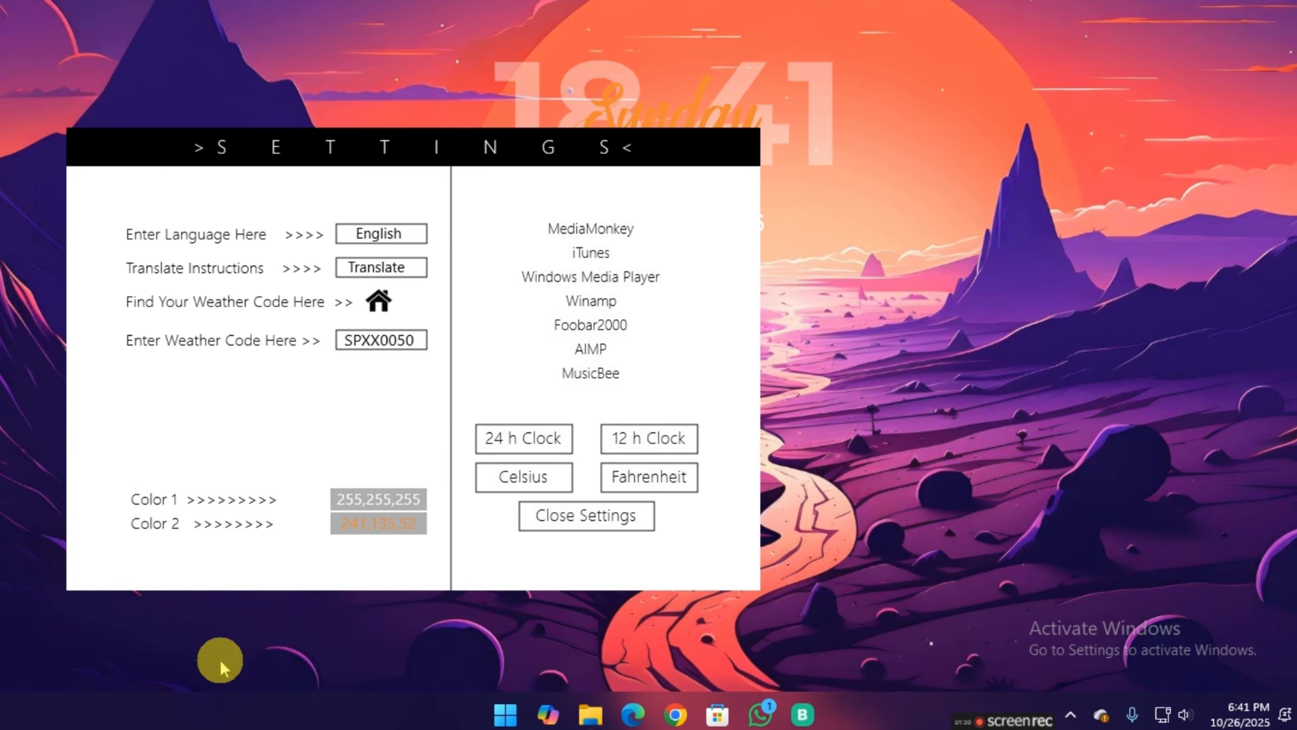
# Install the Monterey skin from Monterey_1.0.2.rmskin with its included skins loaded, and minimize File Explorer
pyautogui.click(592, 715)
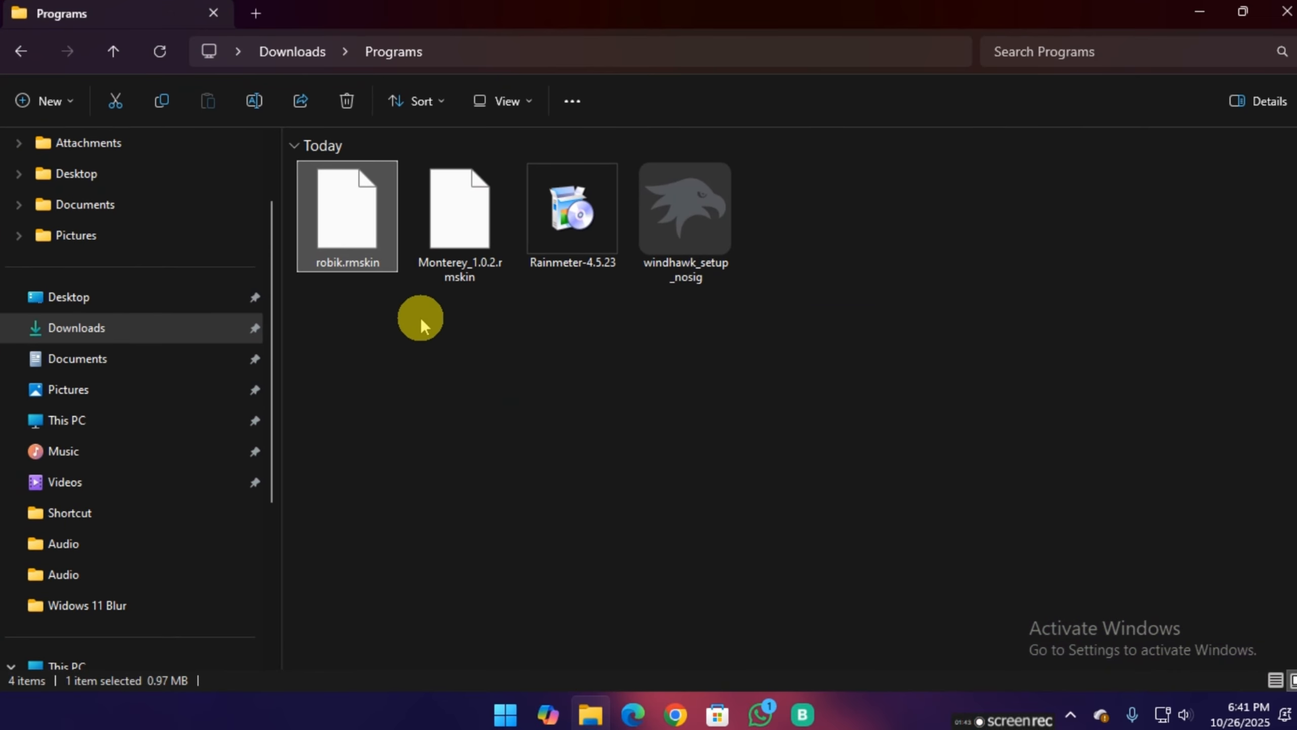
pyautogui.doubleClick(451, 233)
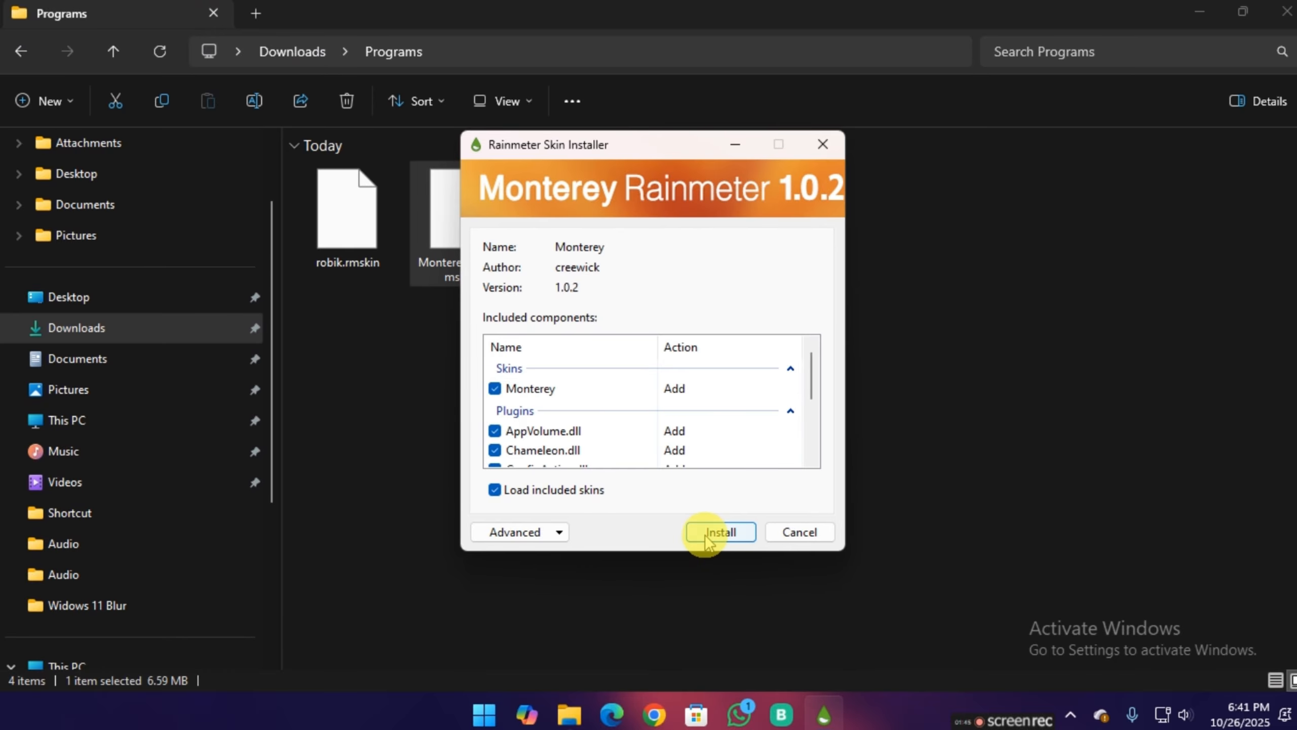
pyautogui.click(708, 534)
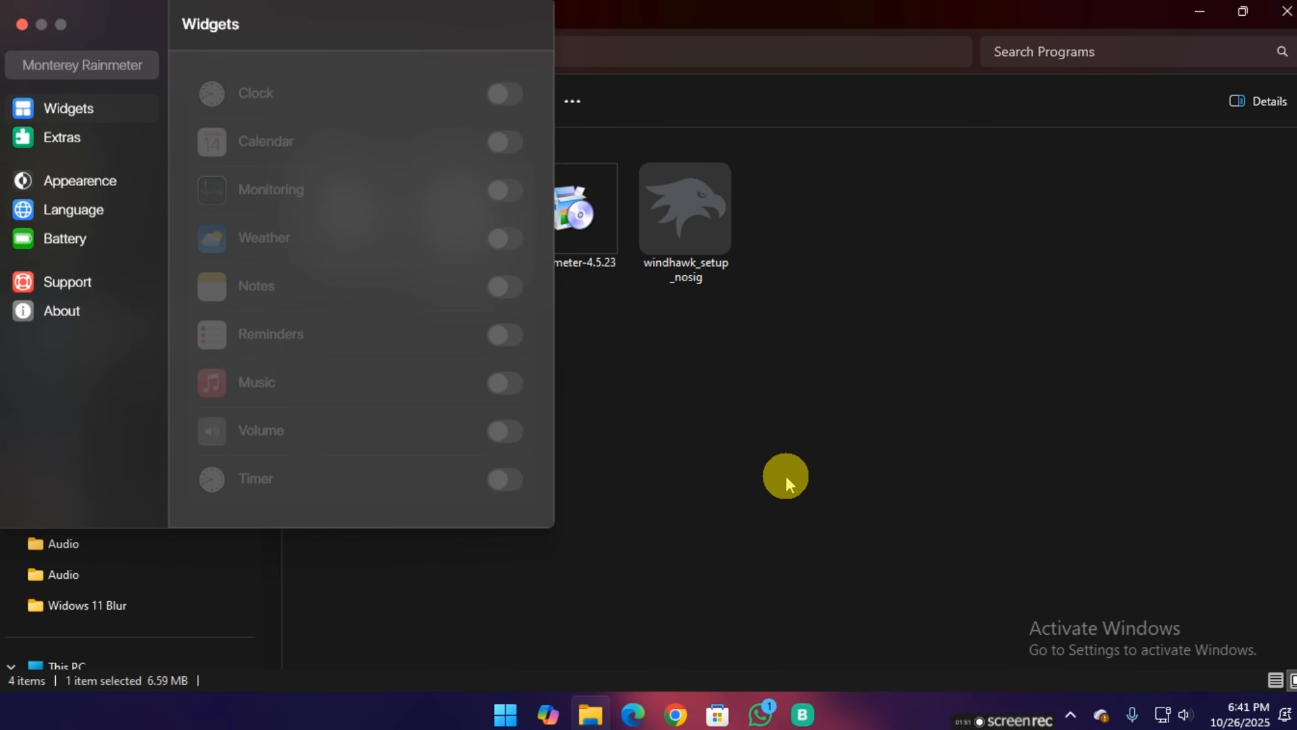
pyautogui.click(1199, 12)
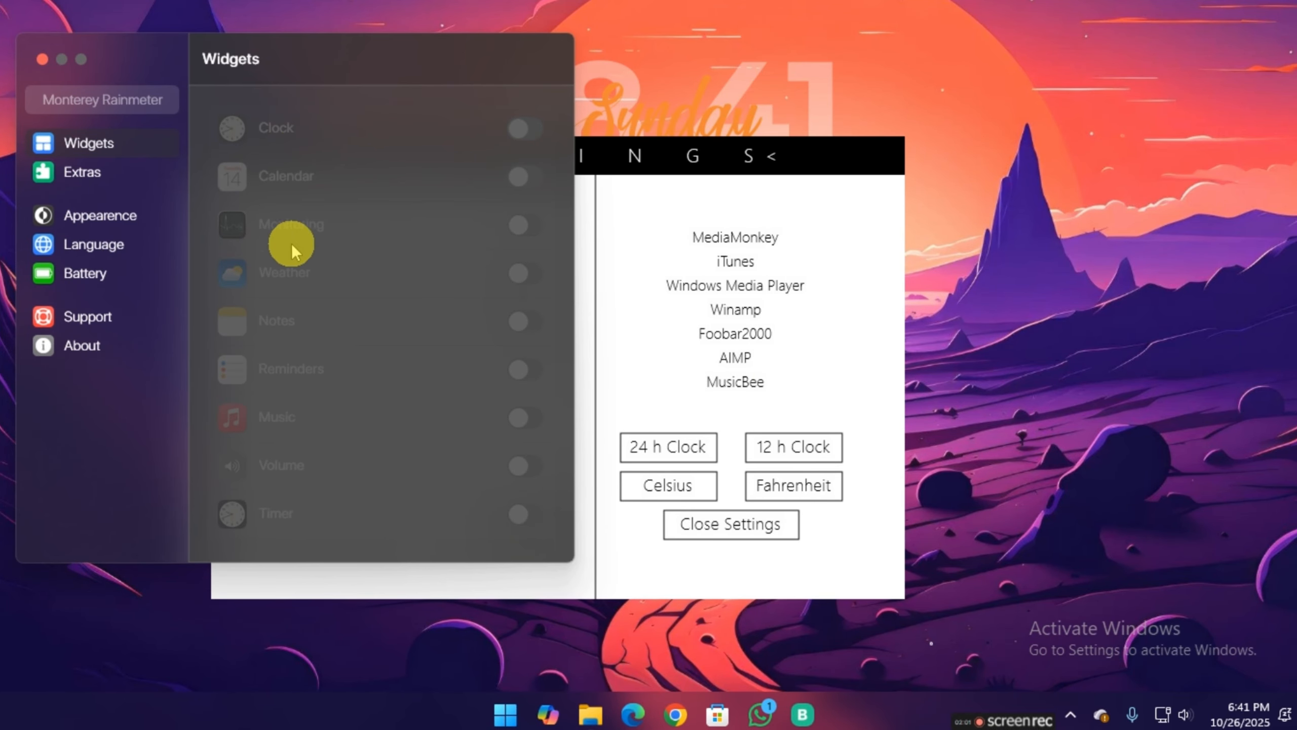
# Enable Monterey's Weather, Music and Volume widgets, placing Weather at the desktop's upper right, Music below it, and Volume beside Music
pyautogui.click(523, 275)
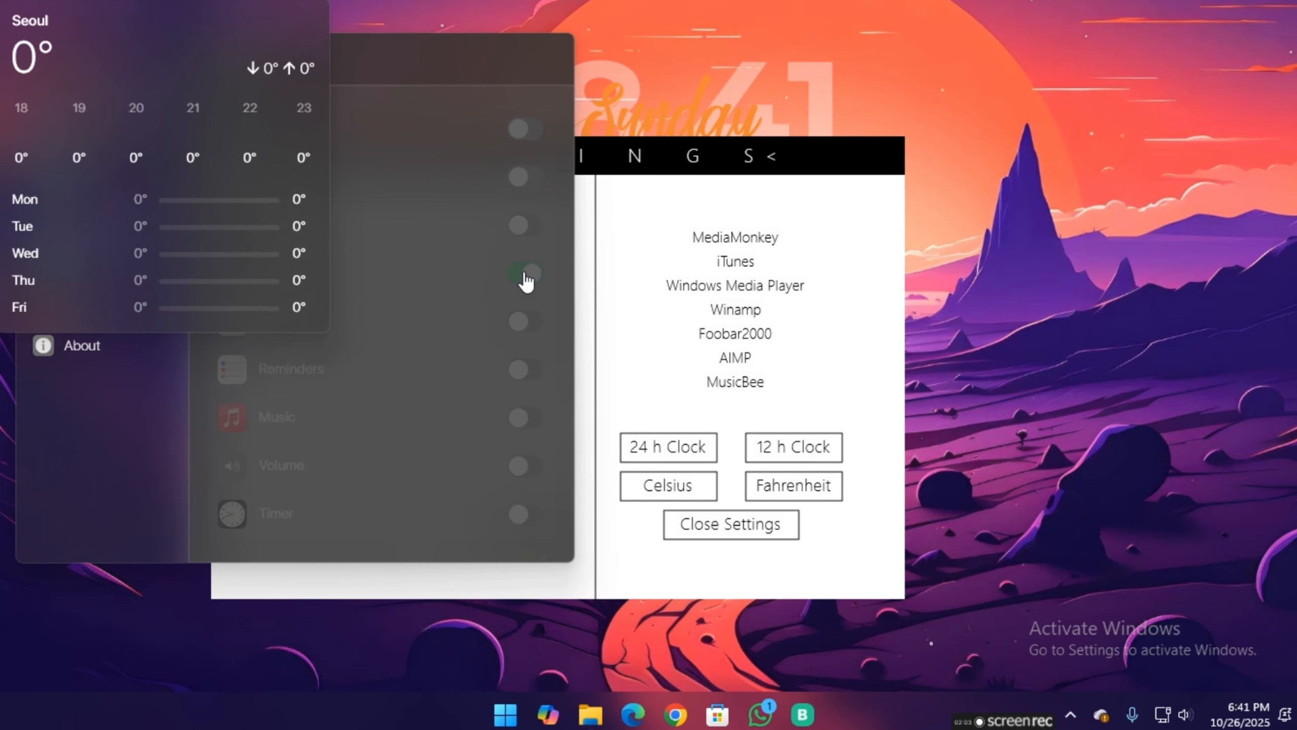
pyautogui.moveTo(130, 20); pyautogui.dragTo(1098, 65)
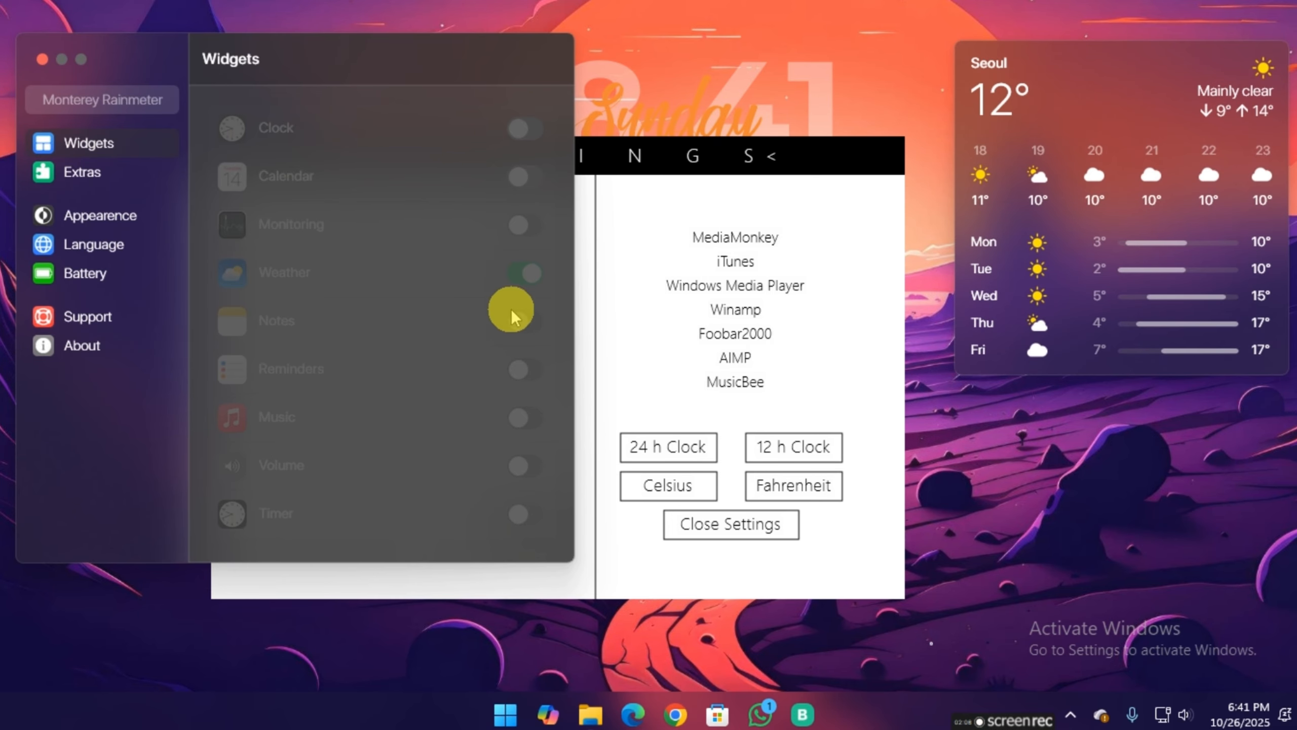
pyautogui.click(506, 439)
pyautogui.moveTo(71, 33); pyautogui.dragTo(1164, 461)
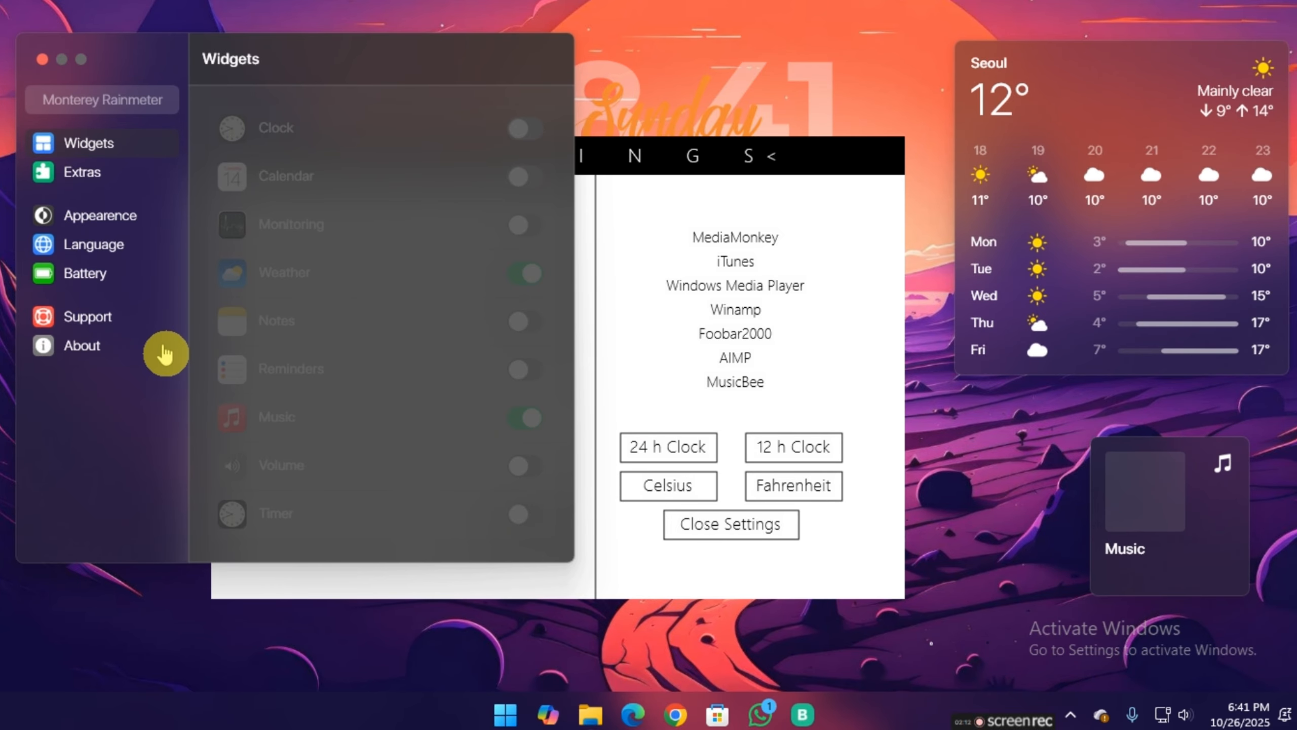
pyautogui.click(526, 466)
pyautogui.moveTo(88, 23); pyautogui.dragTo(818, 534)
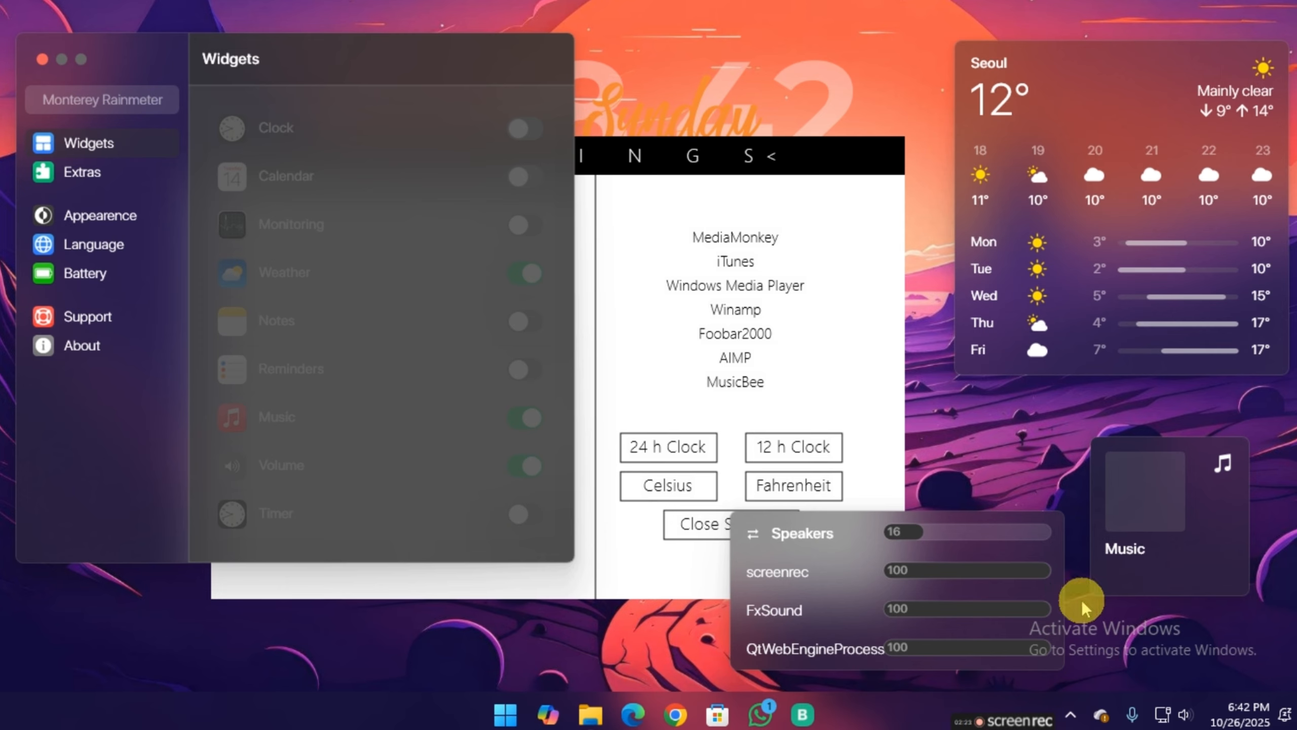
# Resize the Monterey widgets: Music to Wide, Weather to Medium and Volume to Small
pyautogui.rightClick(1119, 566)
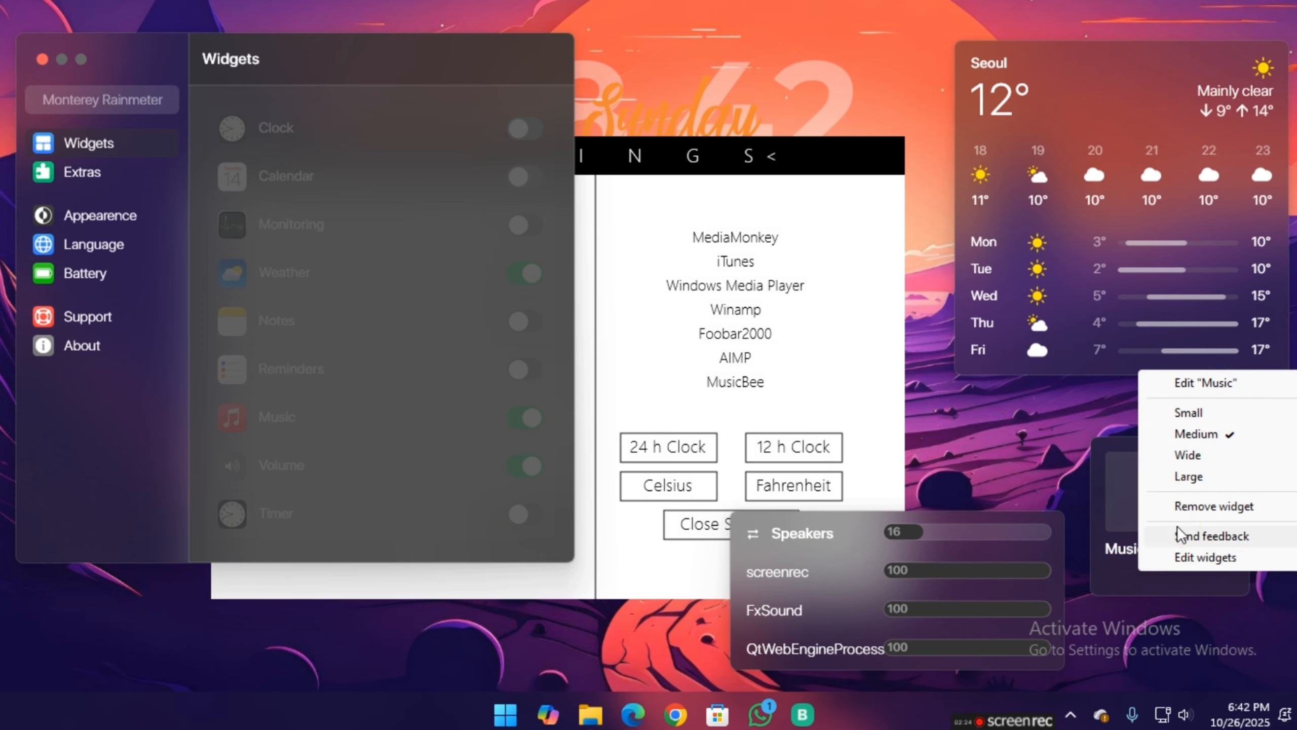
pyautogui.click(1216, 455)
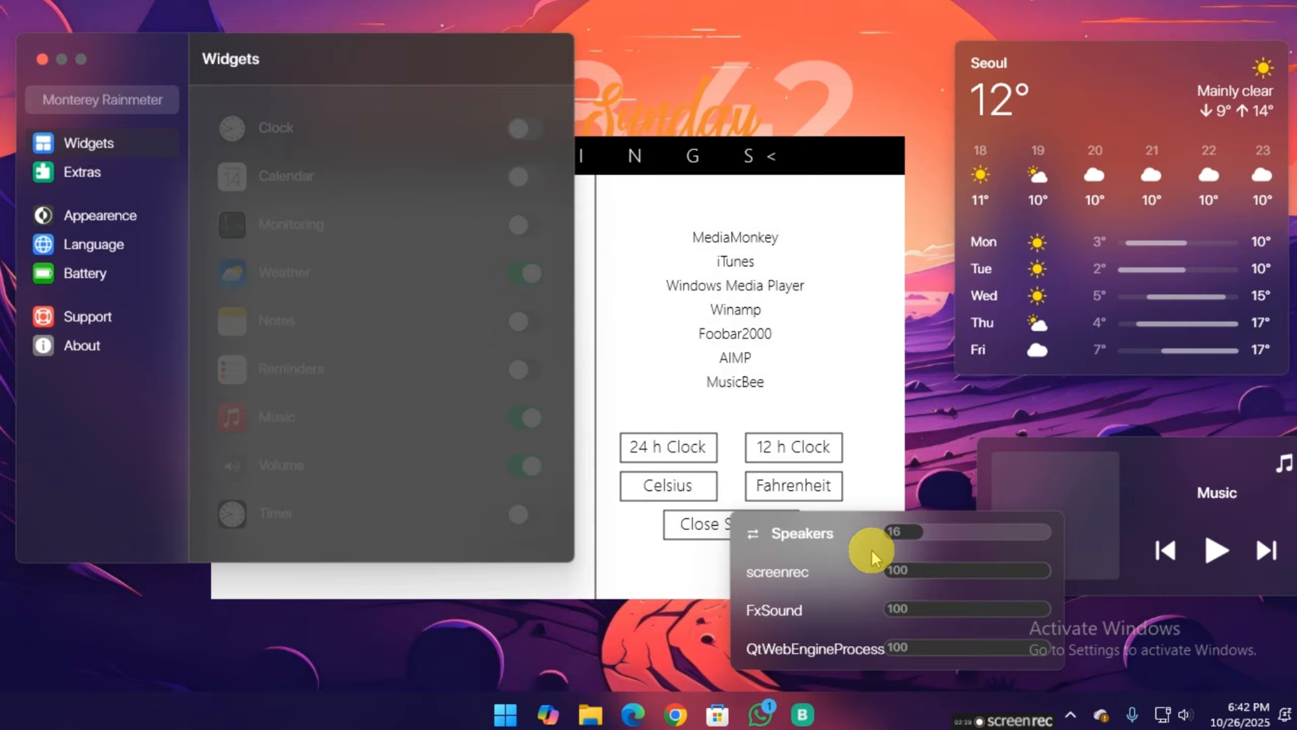
pyautogui.rightClick(1084, 97)
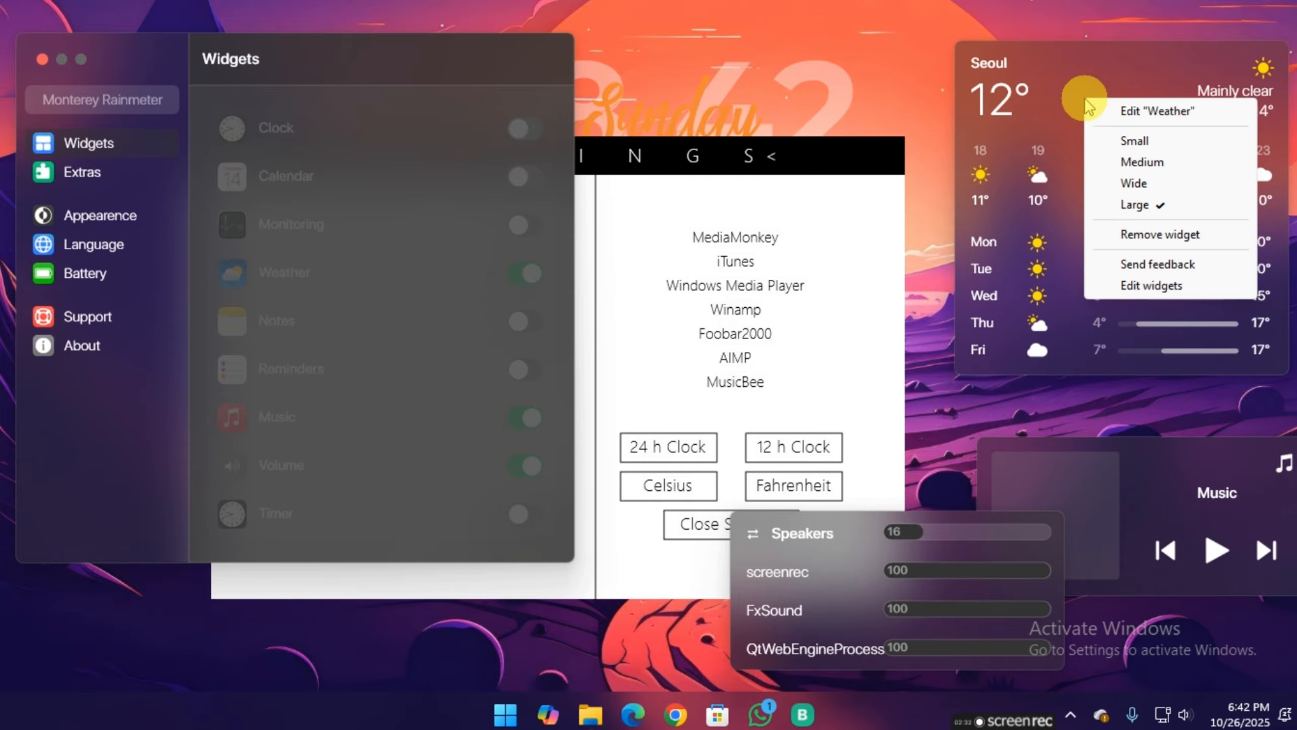
pyautogui.click(1144, 163)
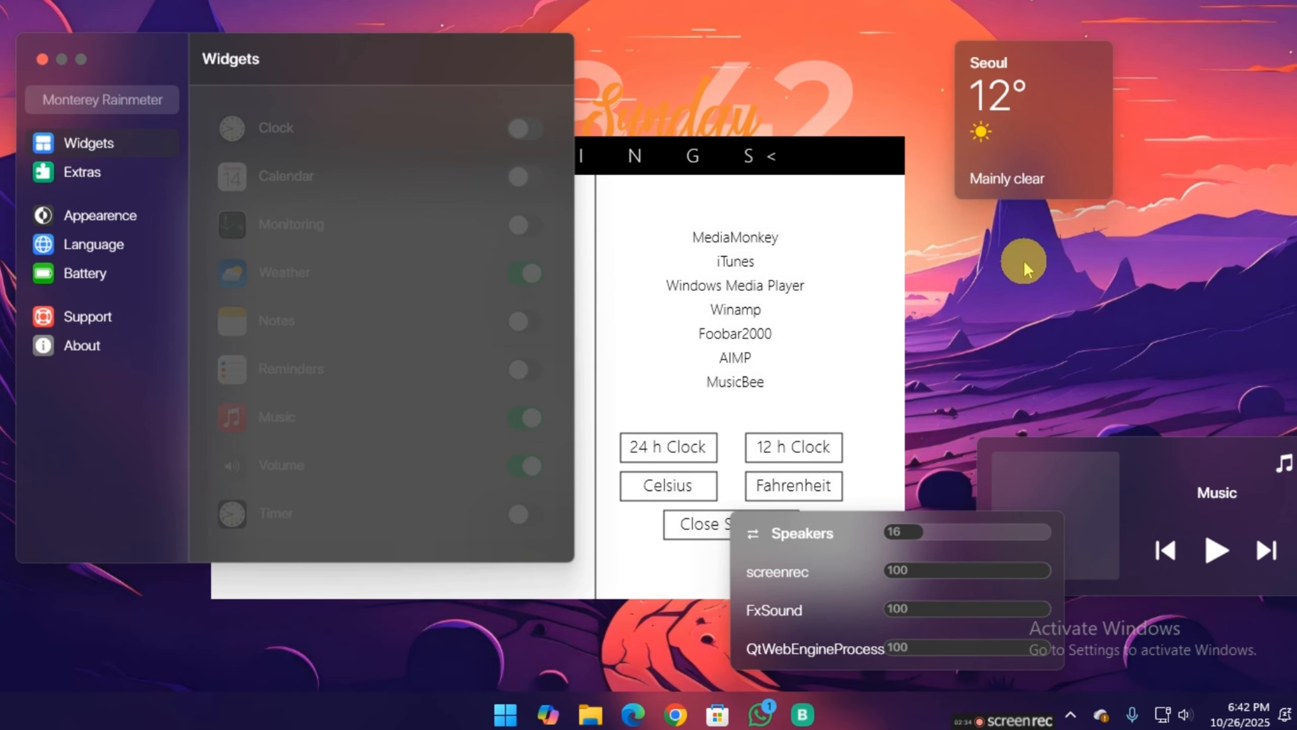
pyautogui.rightClick(837, 550)
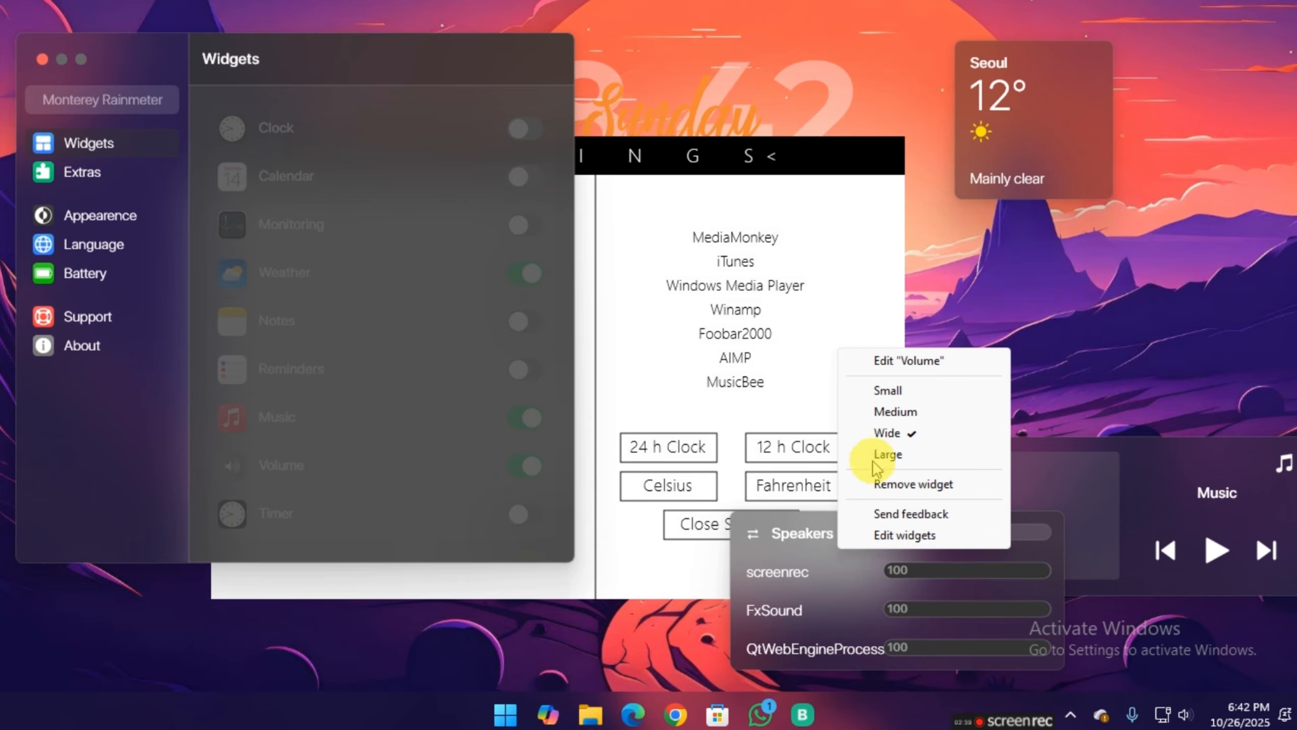
pyautogui.click(887, 391)
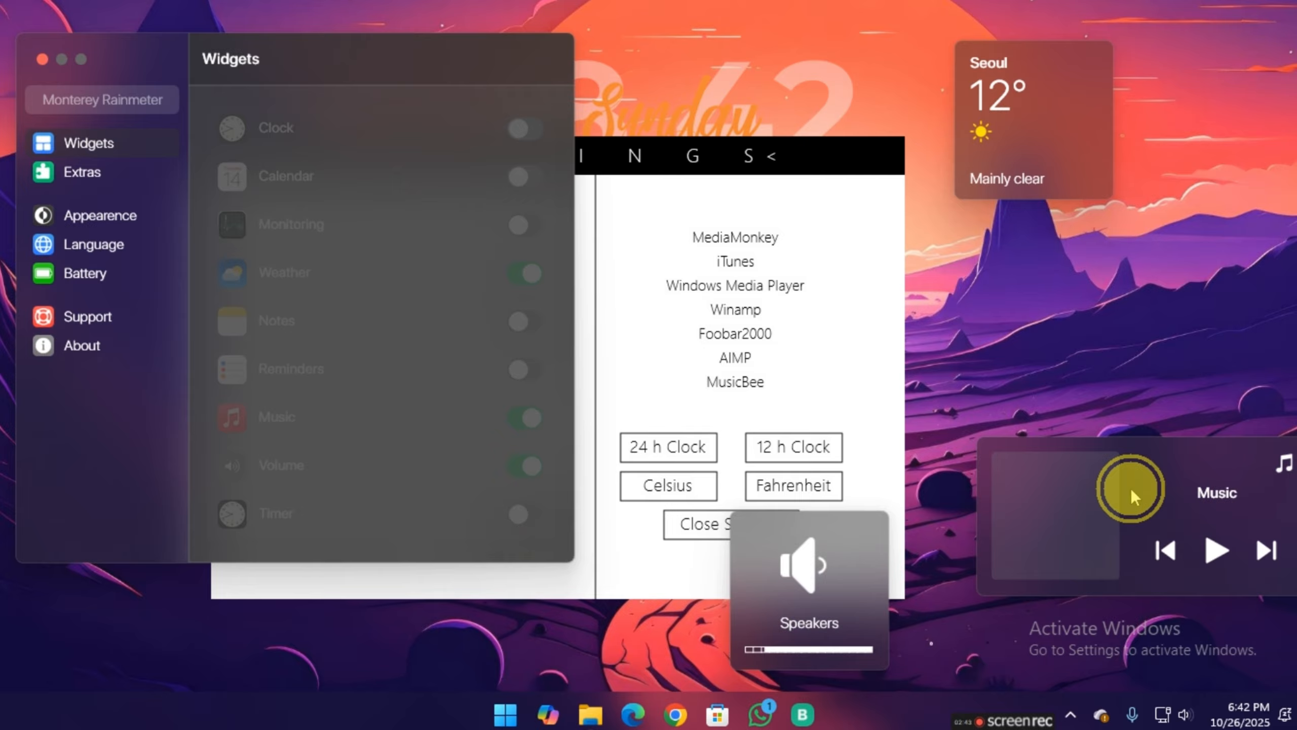
# Move the Robik settings aside and line up Weather, Music and Volume in a row along the desktop's lower right
pyautogui.moveTo(1129, 488); pyautogui.dragTo(1037, 352)
pyautogui.moveTo(875, 663); pyautogui.dragTo(1228, 579)
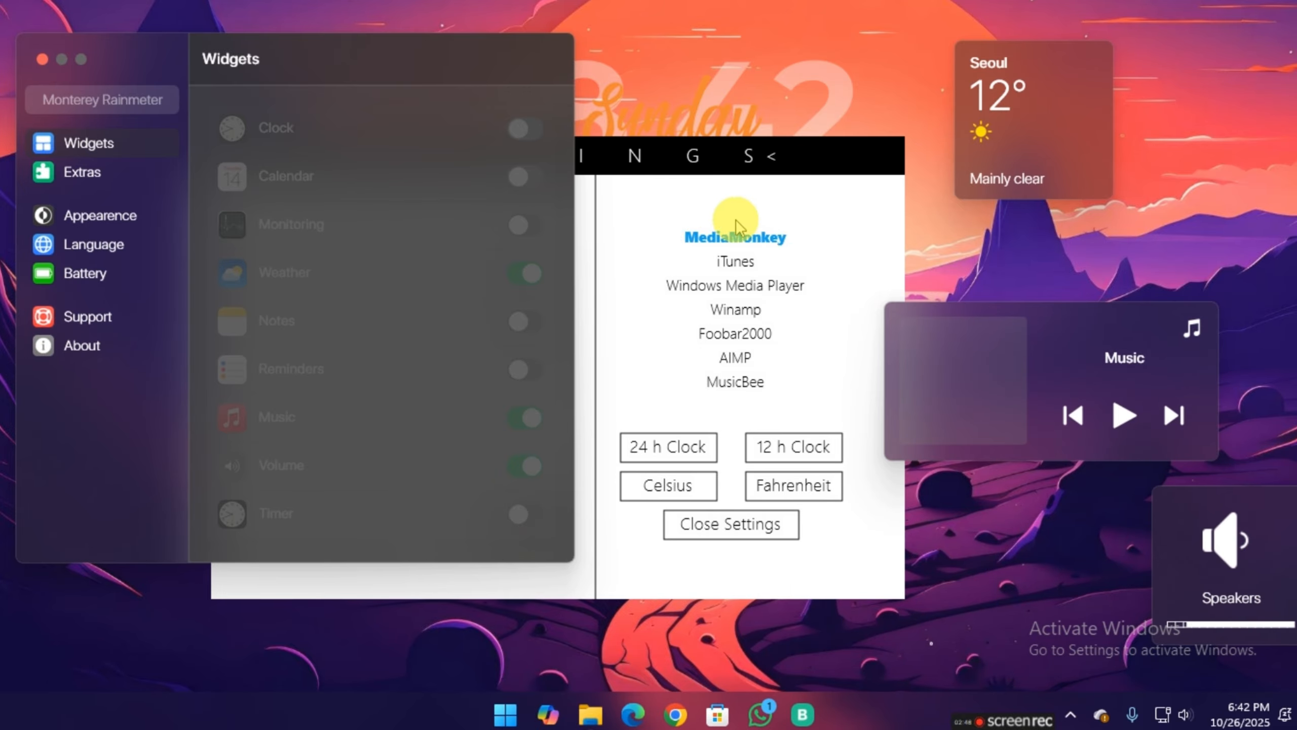
pyautogui.click(588, 160)
pyautogui.moveTo(587, 159); pyautogui.dragTo(372, 123)
pyautogui.moveTo(1059, 328); pyautogui.dragTo(984, 504)
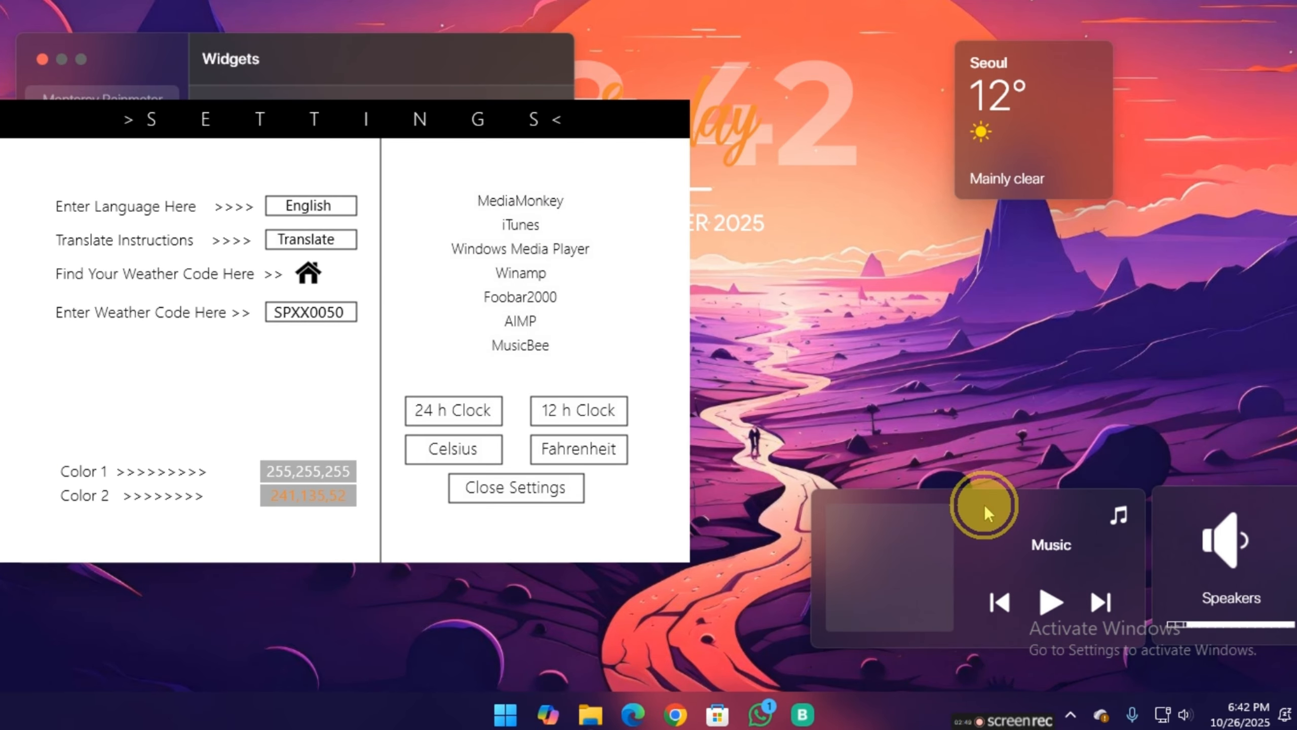
pyautogui.moveTo(1053, 107); pyautogui.dragTo(749, 557)
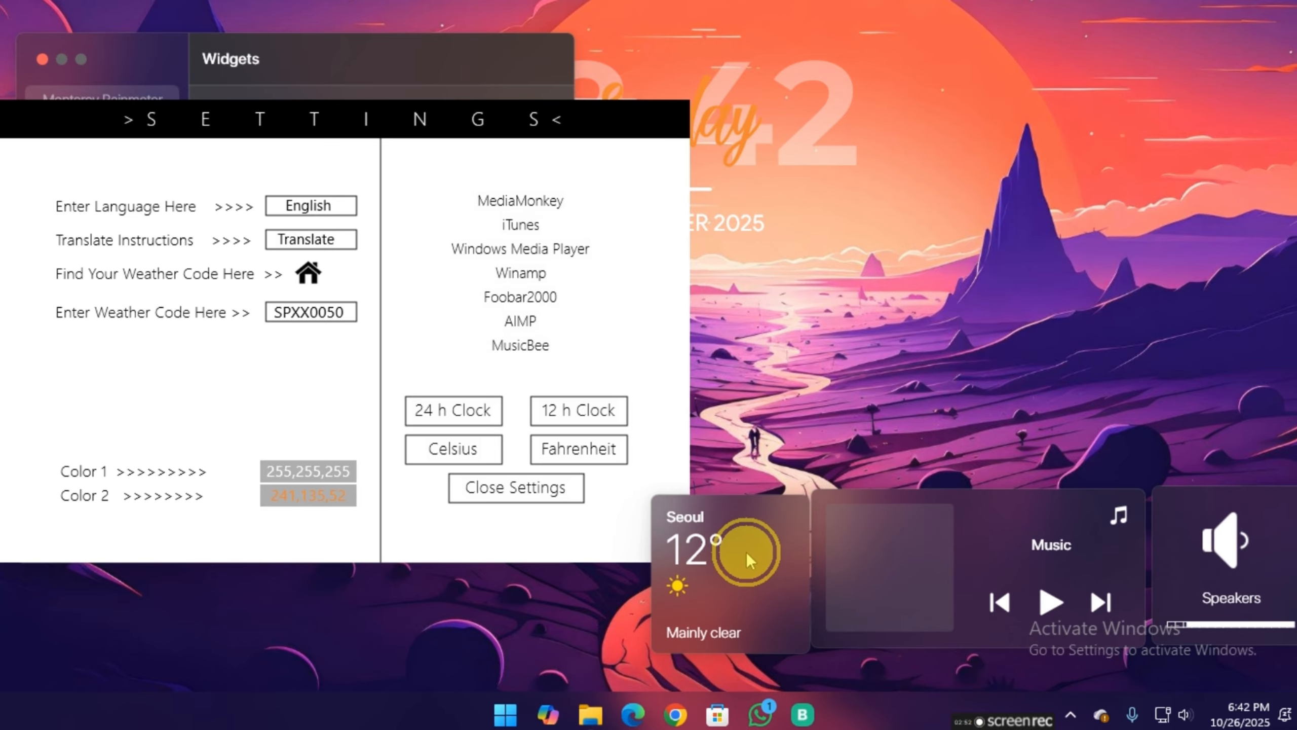
pyautogui.click(559, 282)
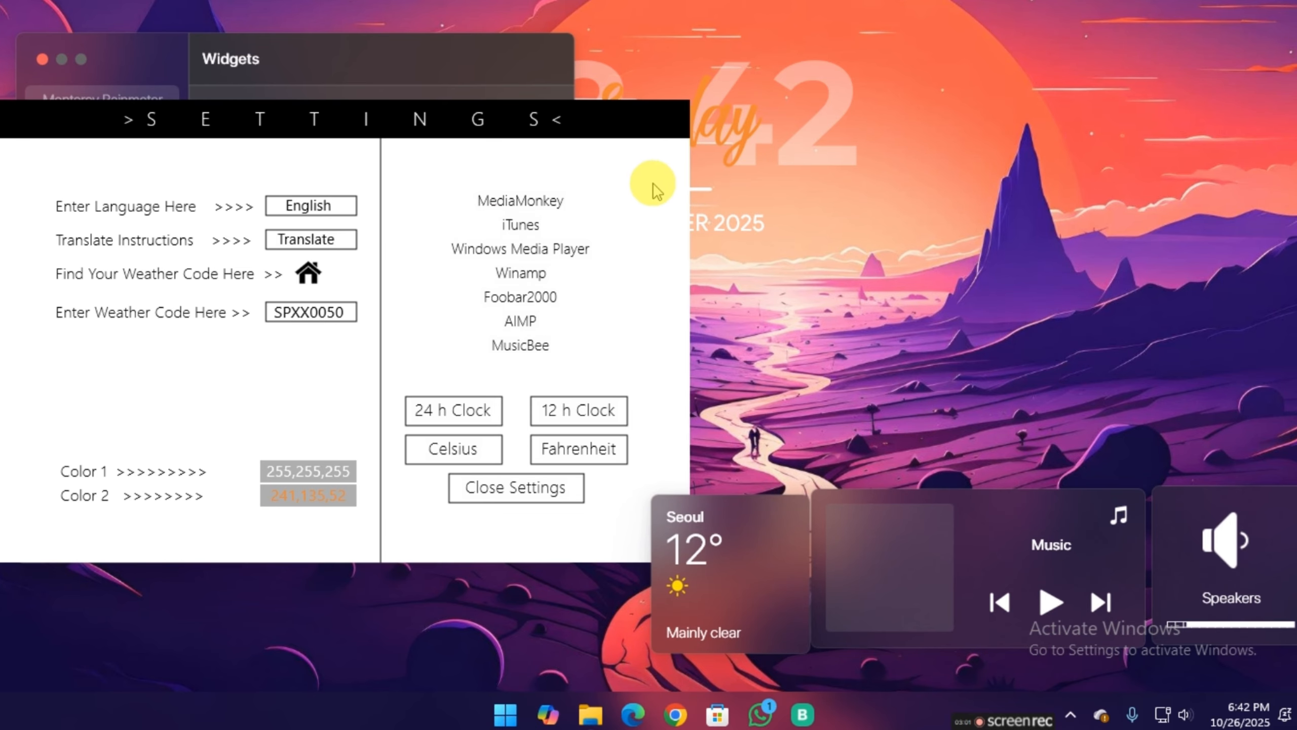
# Set Monterey's widget size to 55 and widget padding to 5 in its appearance settings
pyautogui.moveTo(567, 122); pyautogui.dragTo(804, 138)
pyautogui.click(248, 64)
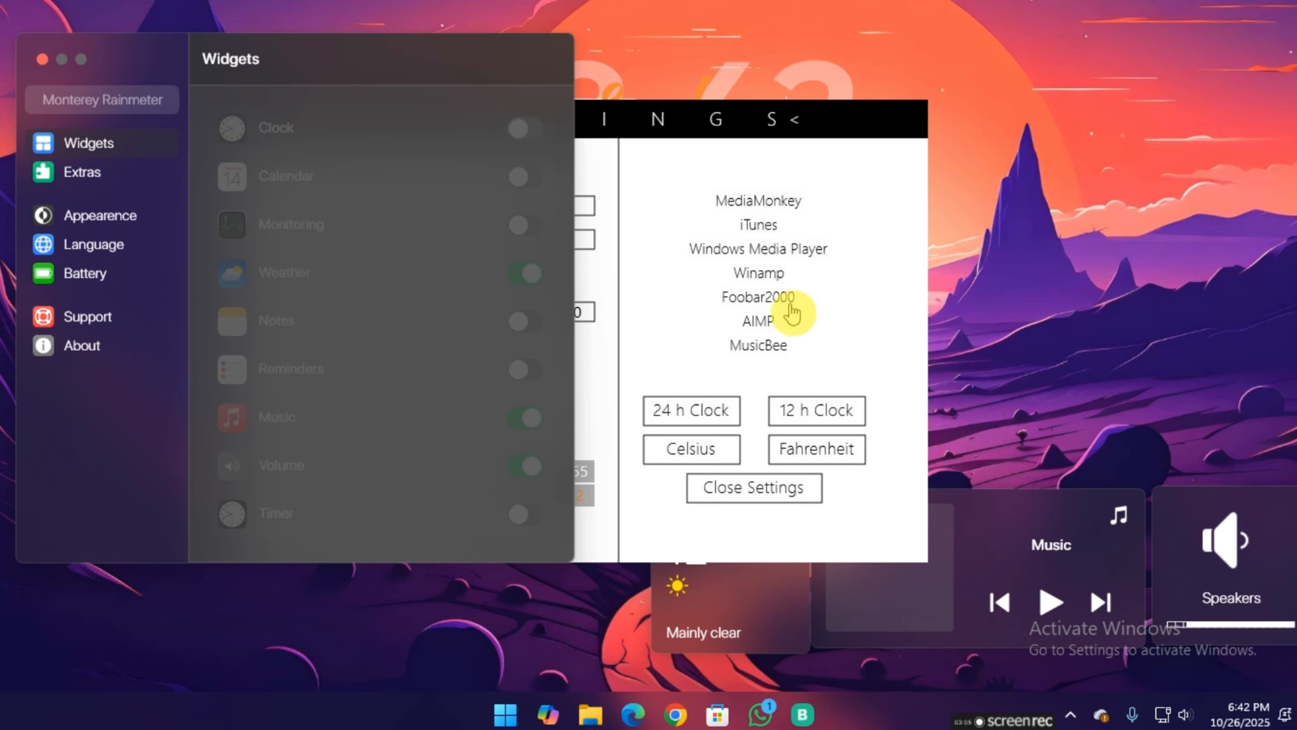
pyautogui.click(84, 220)
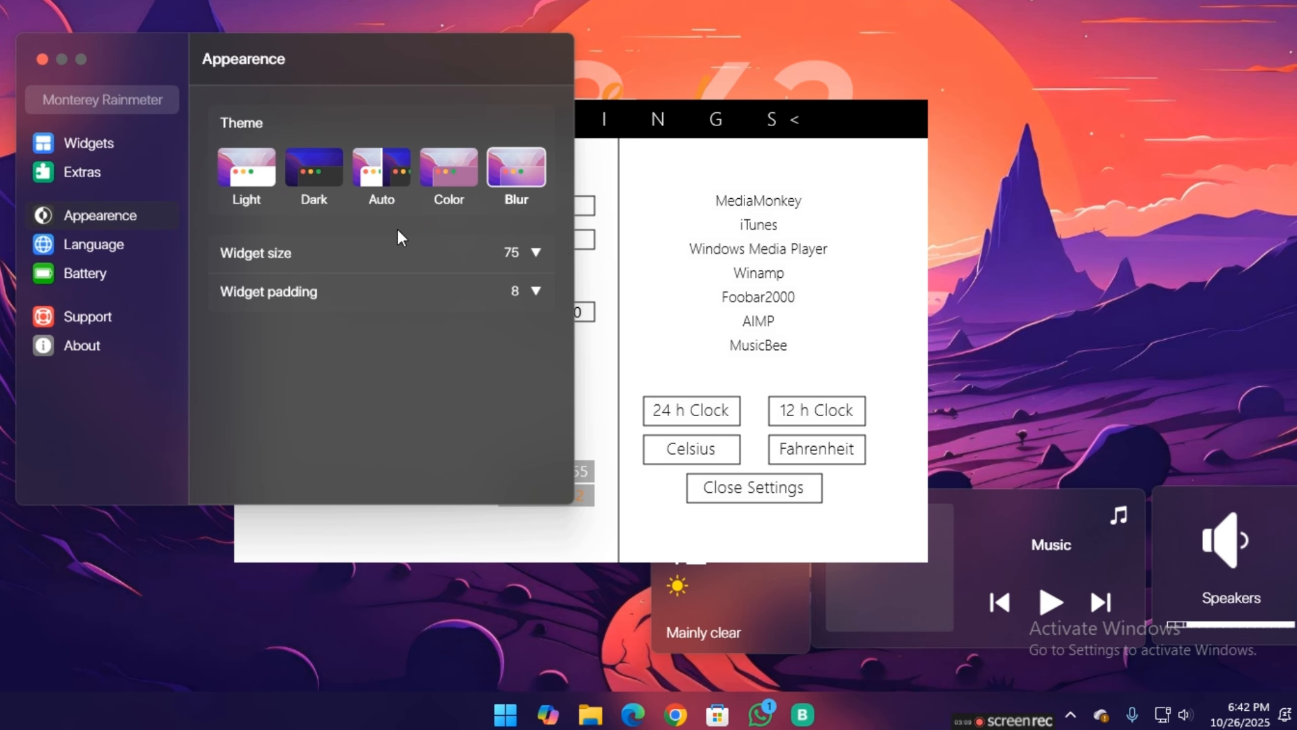
pyautogui.click(523, 253)
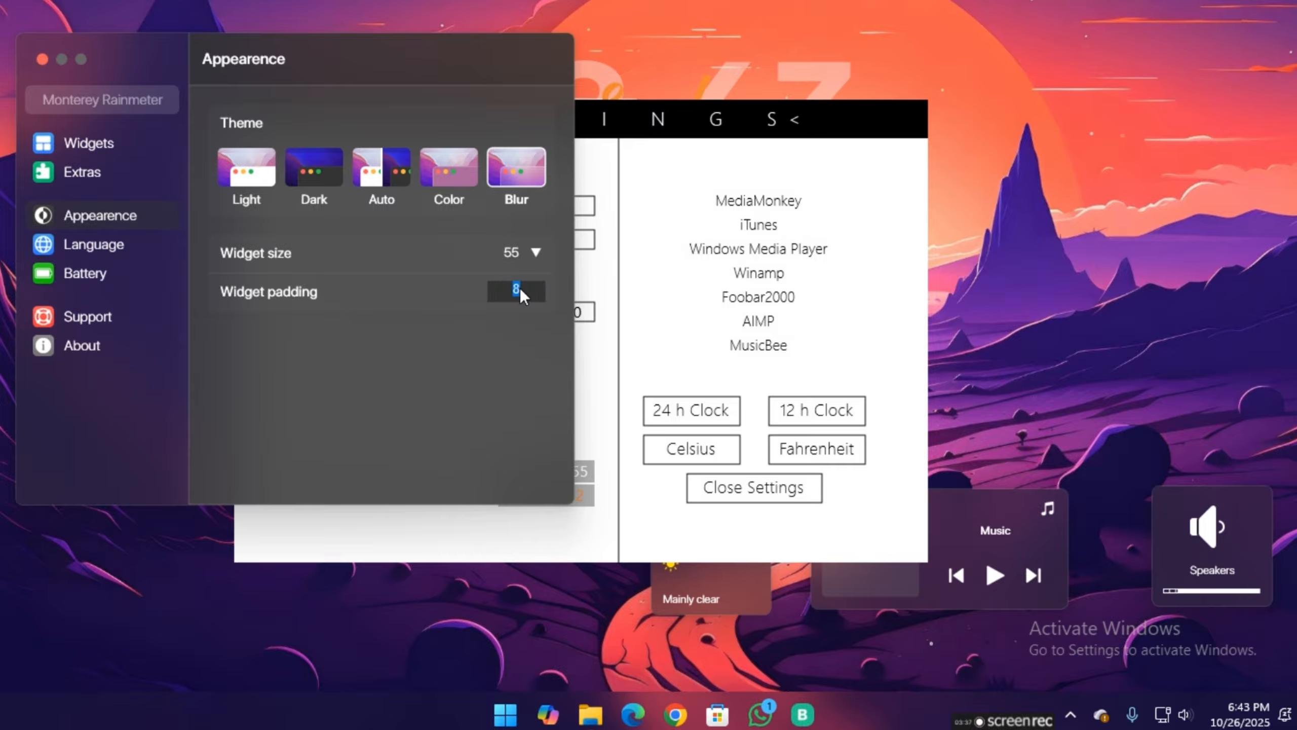
pyautogui.press('Return')
pyautogui.click(682, 448)
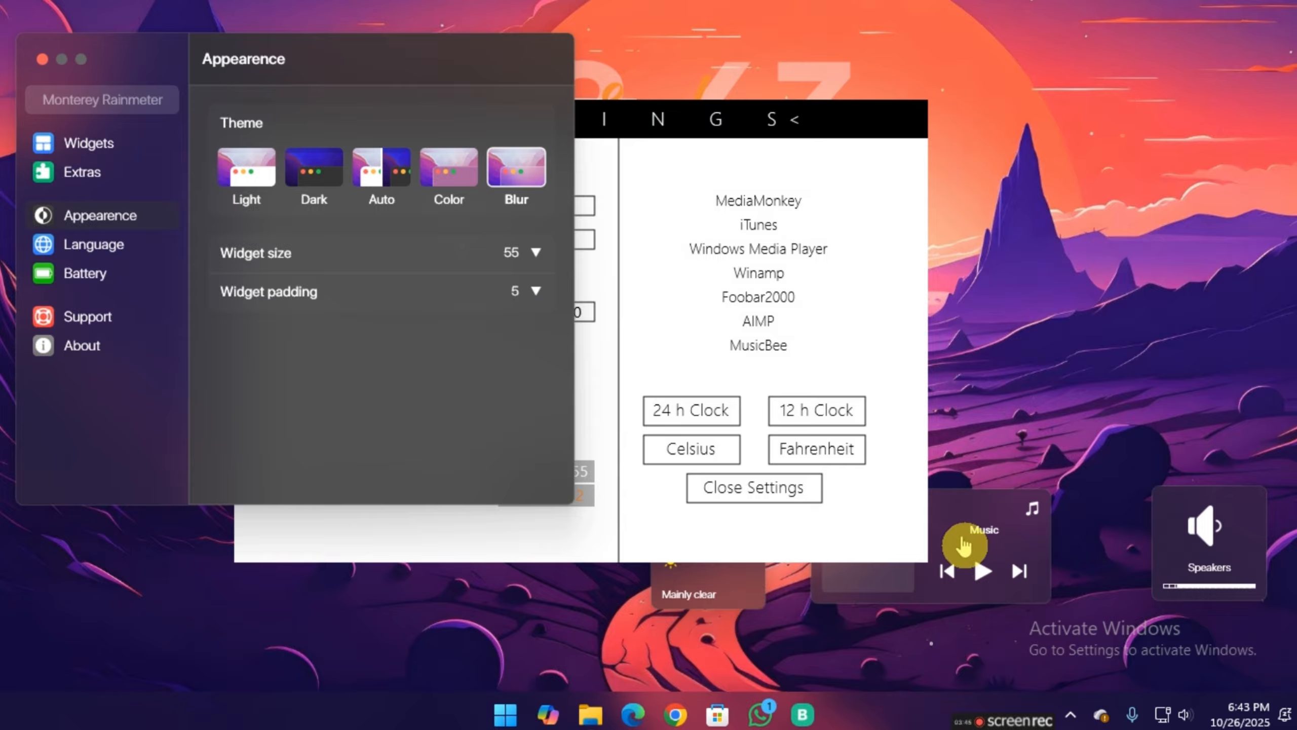
# Realign the Volume, Music and Weather widgets in a row nearer the desktop's lower-right corner, and close the Monterey settings
pyautogui.click(1211, 547)
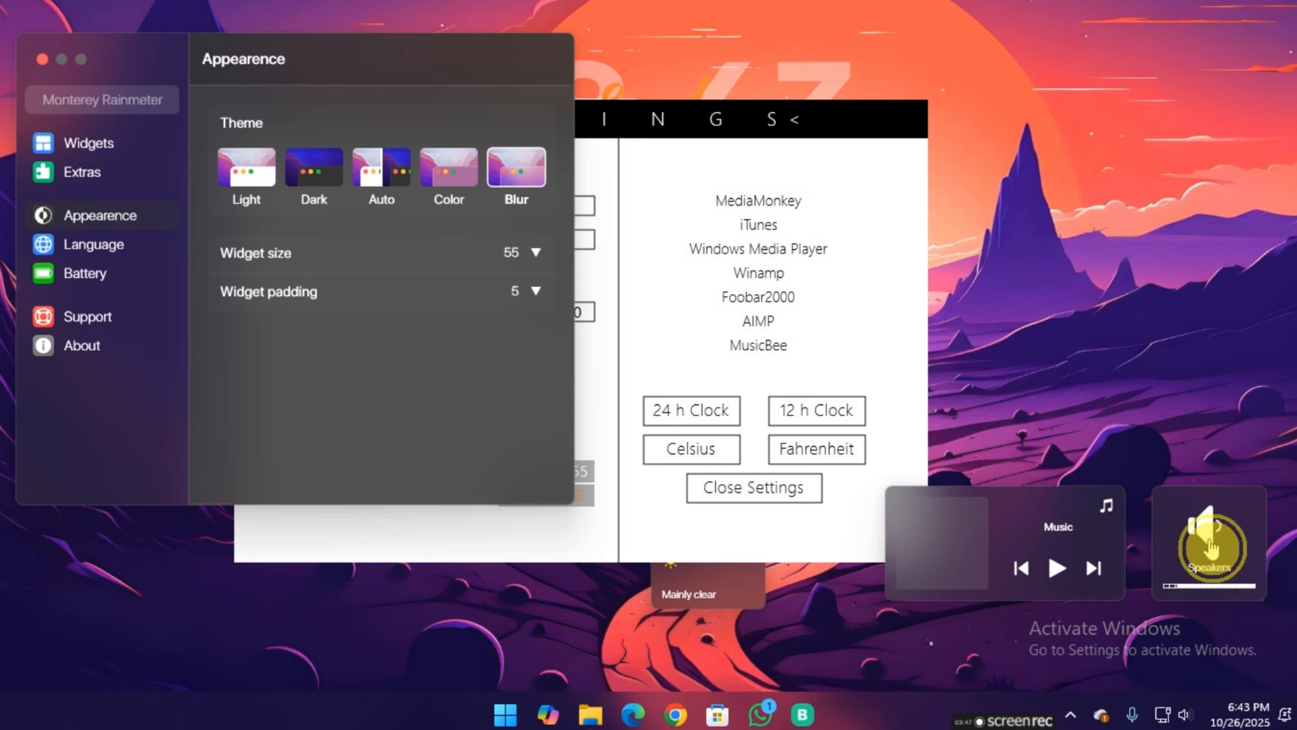
pyautogui.click(1027, 553)
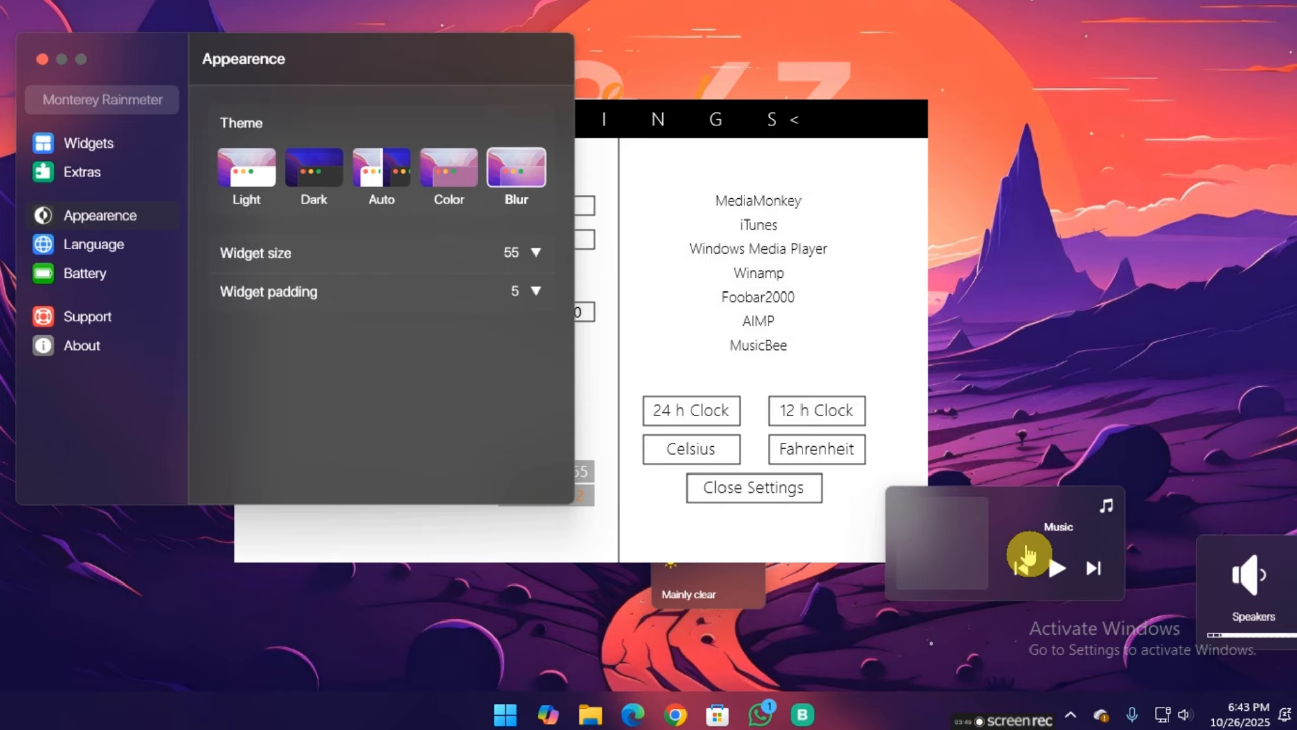
pyautogui.click(699, 597)
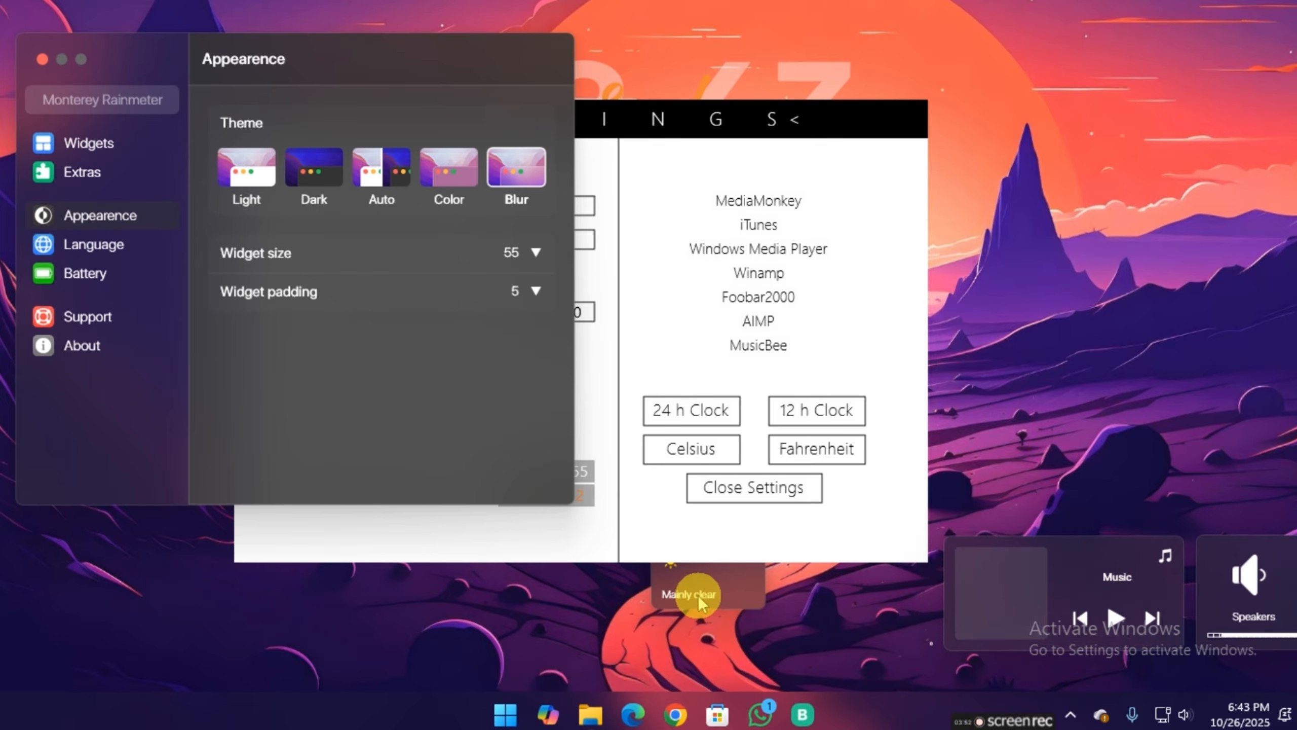
pyautogui.moveTo(699, 597); pyautogui.dragTo(868, 628)
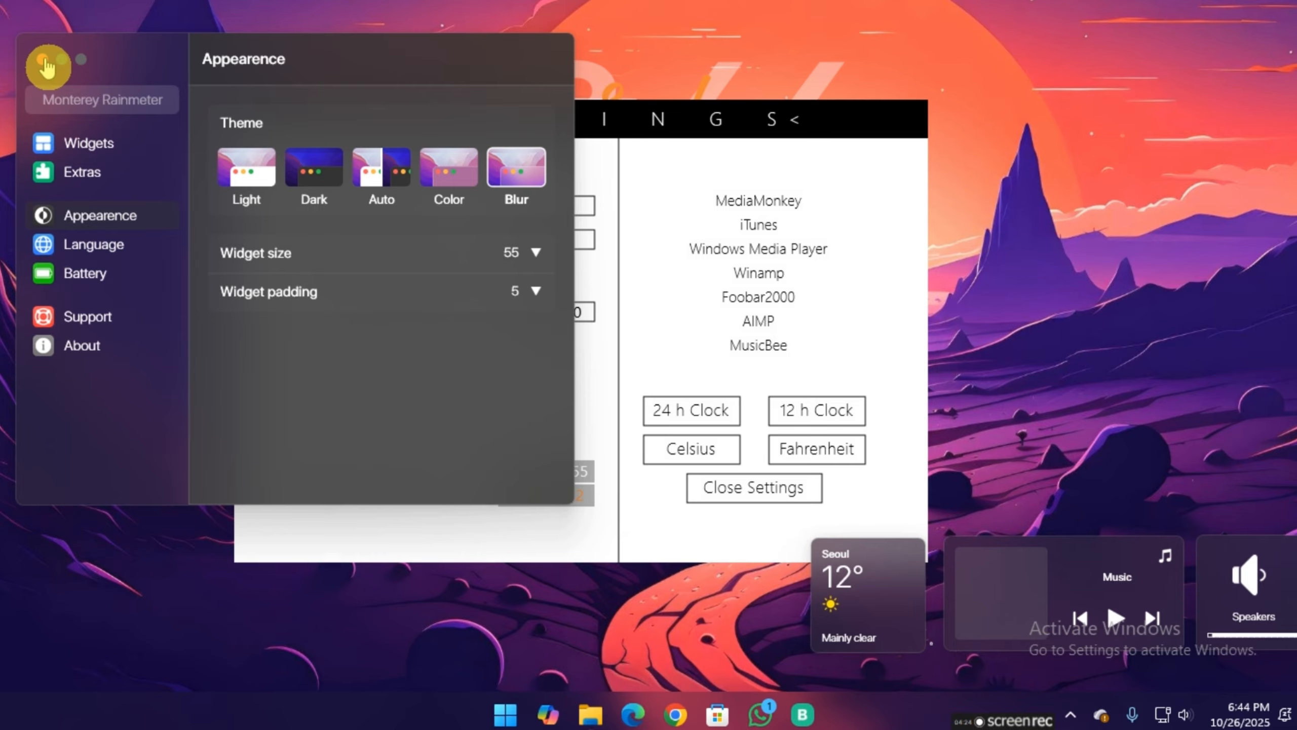
pyautogui.click(43, 59)
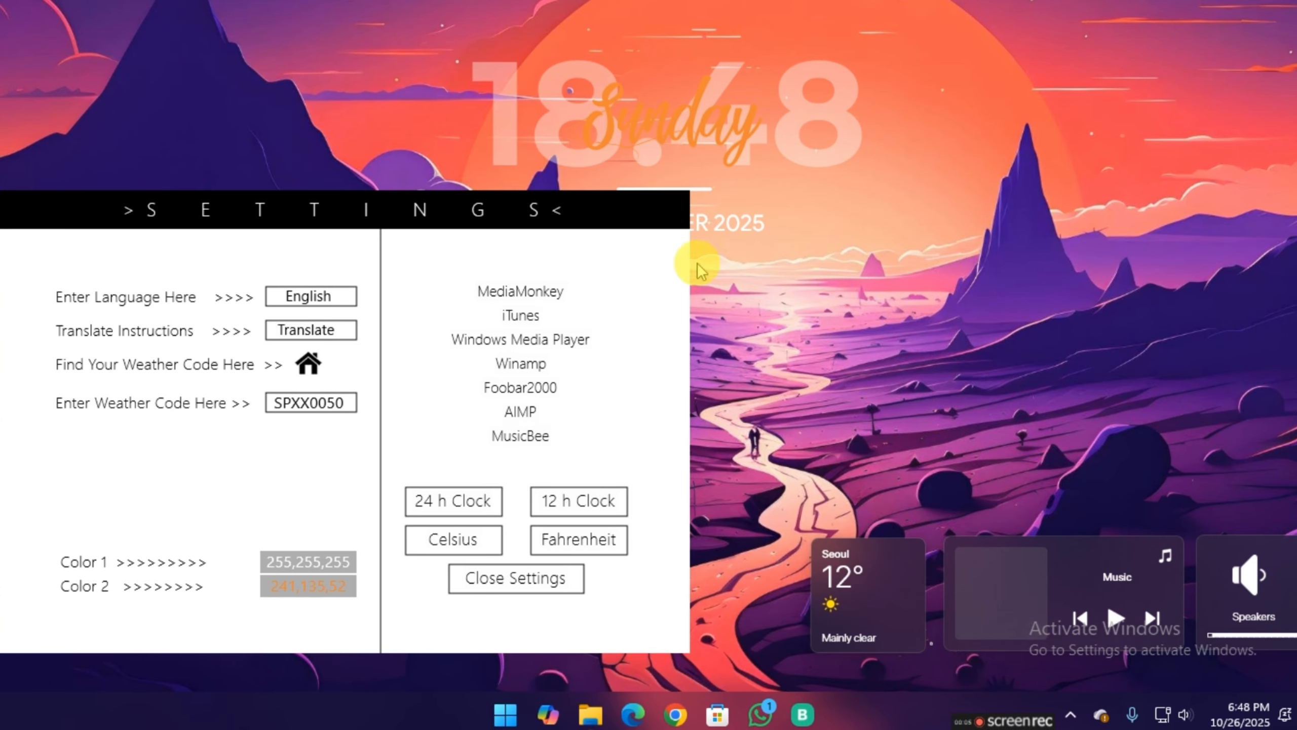
# Set Color 1 in the Robik settings to RGB 14,10,245
pyautogui.click(308, 562)
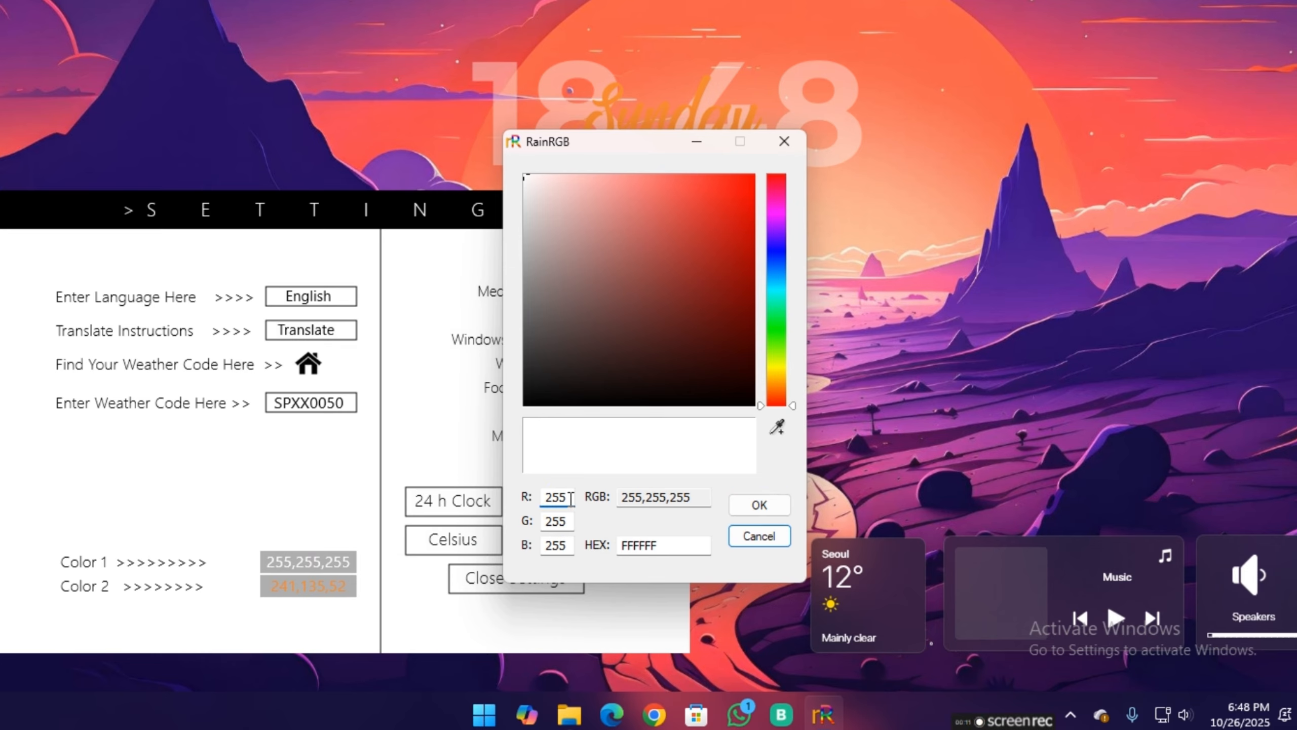
pyautogui.press('BackSpace')
pyautogui.press('BackSpace')
pyautogui.press('BackSpace')
pyautogui.press('BackSpace')
pyautogui.press('BackSpace')
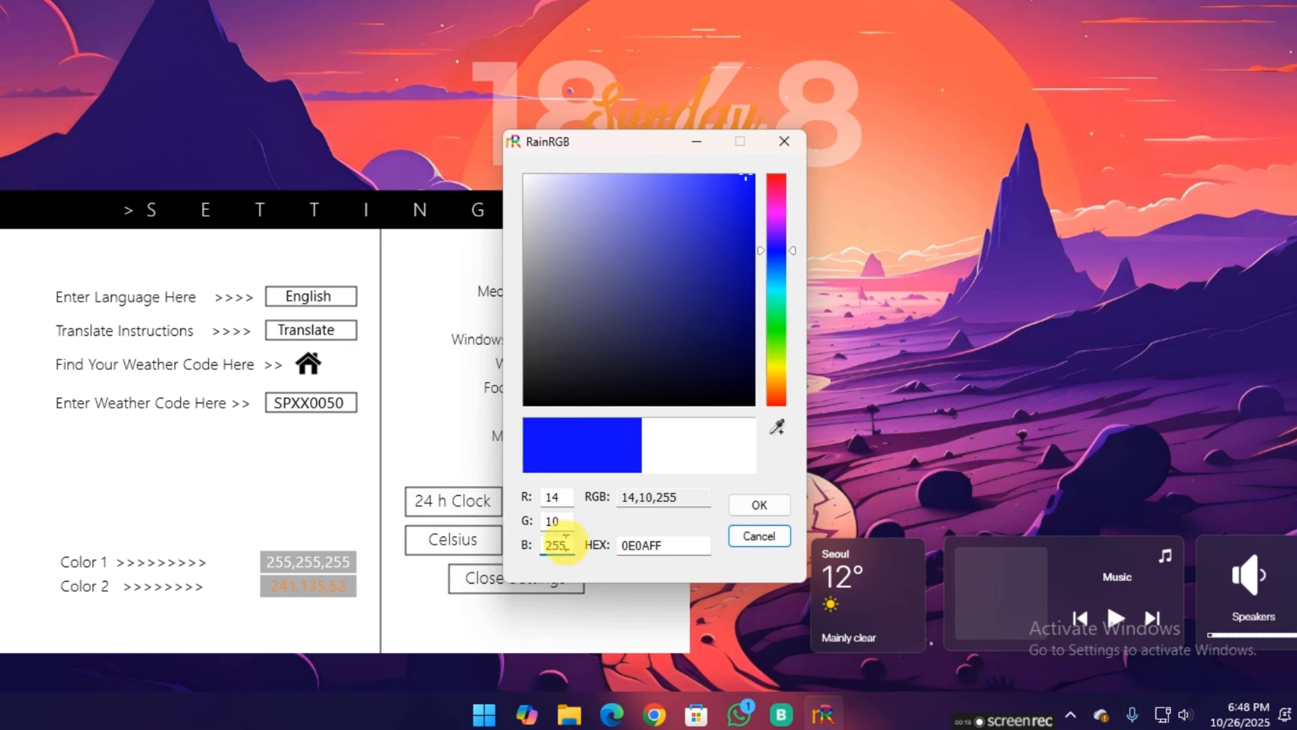
pyautogui.press('BackSpace')
pyautogui.press('BackSpace')
pyautogui.write('245')
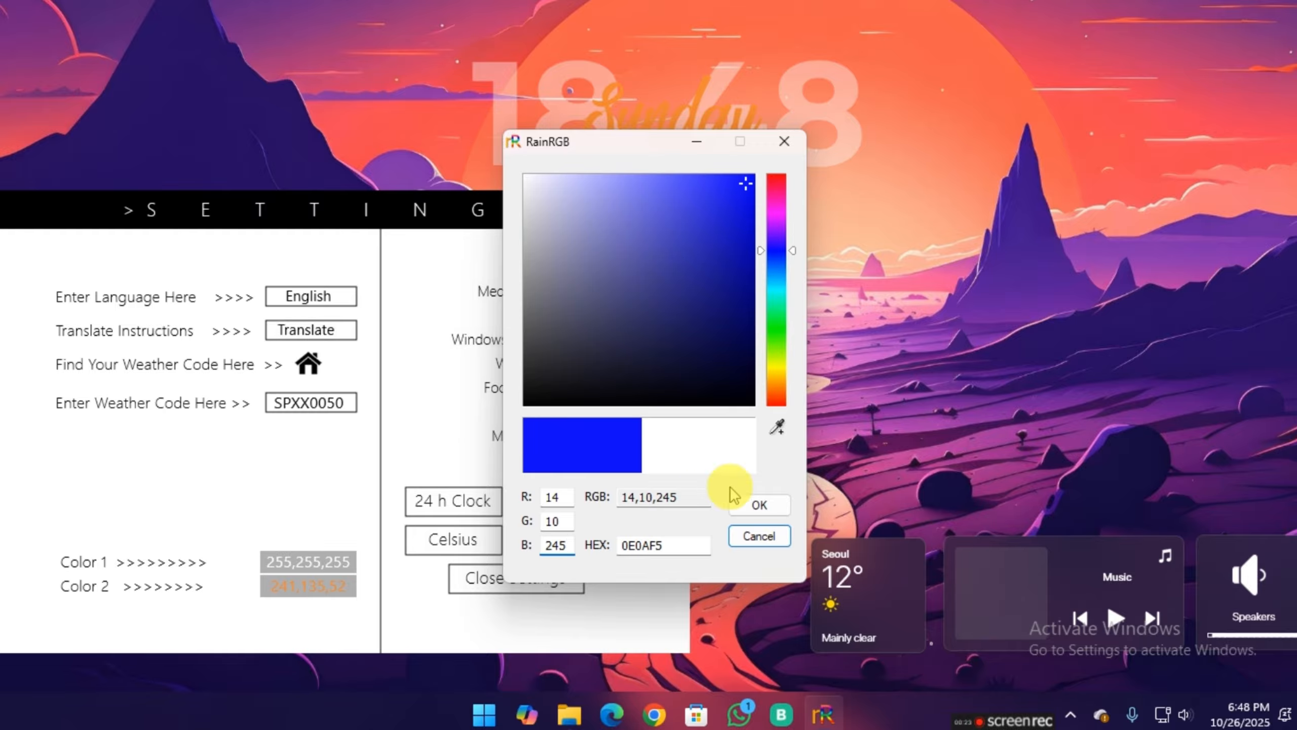
pyautogui.click(759, 504)
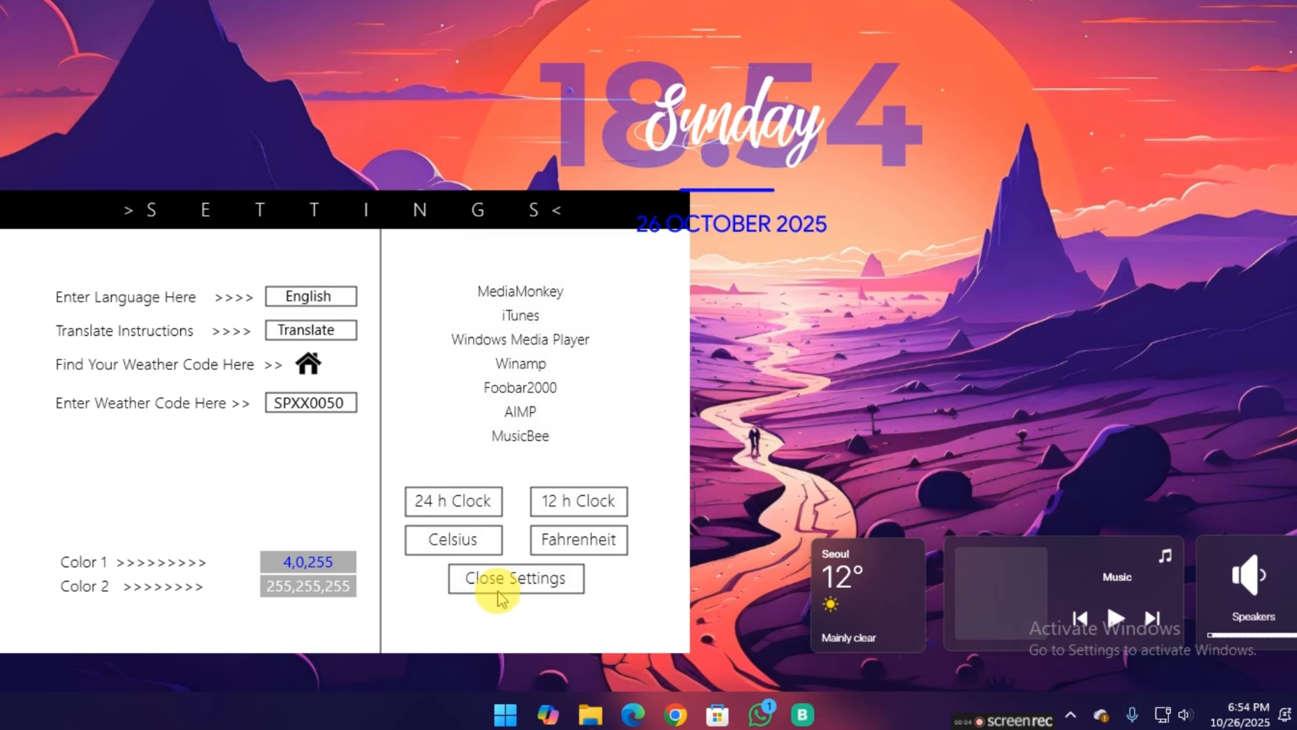
# Close the Robik settings and place the clock, scaled down slightly, over the middle of the wallpaper's sun
pyautogui.click(501, 594)
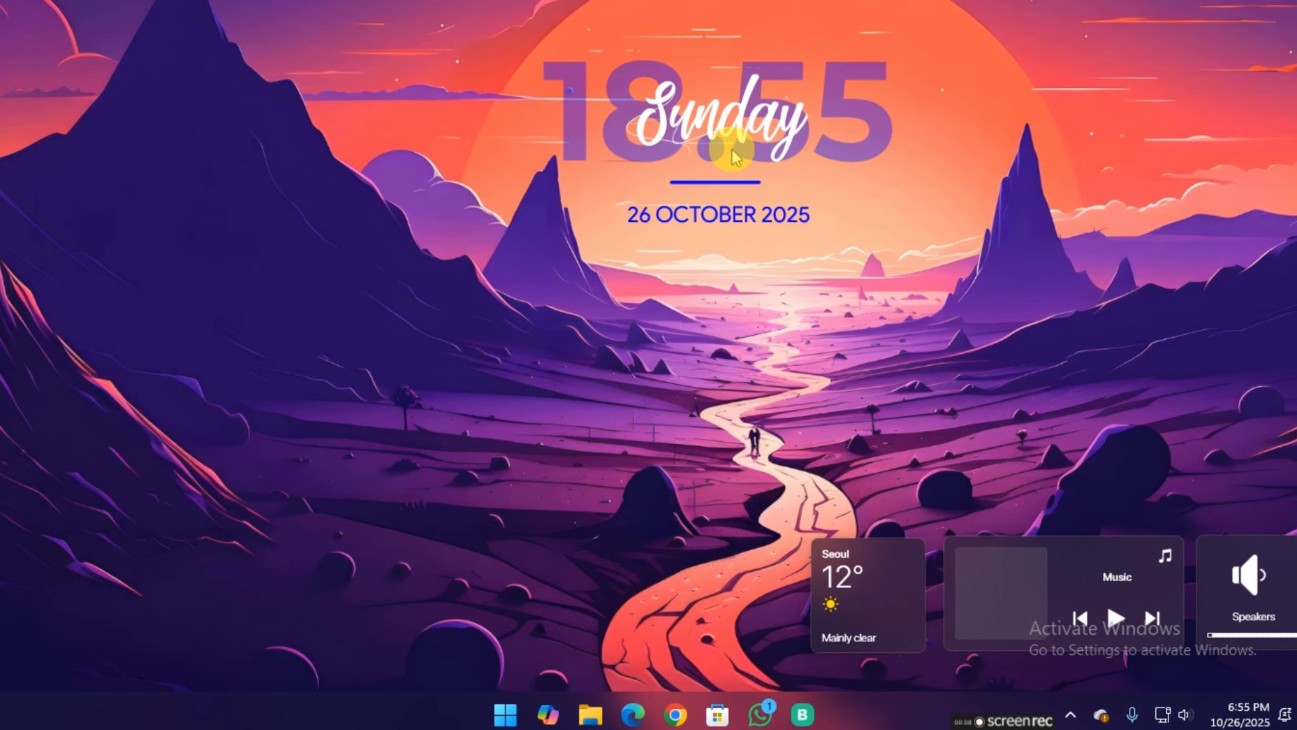
pyautogui.moveTo(716, 140); pyautogui.dragTo(772, 132)
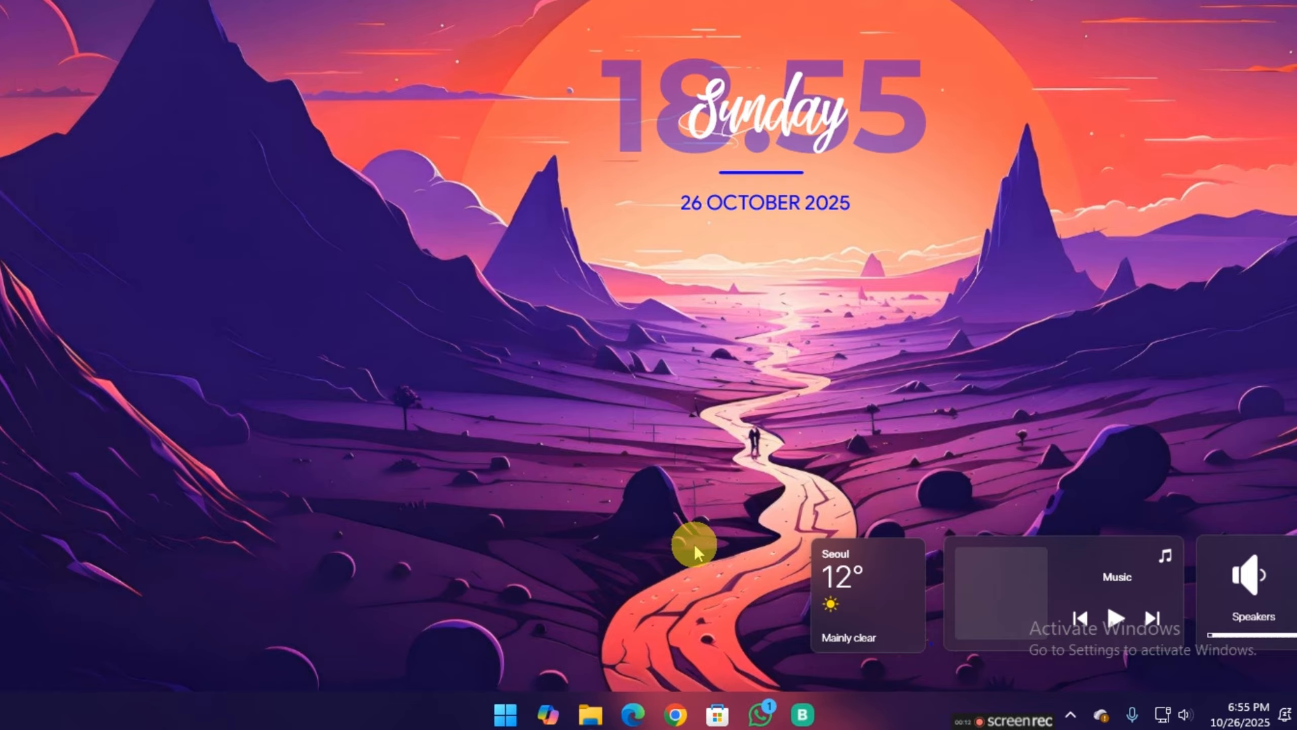
# Switch to Chrome and search Google for "winstep nexus"
pyautogui.click(677, 723)
pyautogui.click(398, 352)
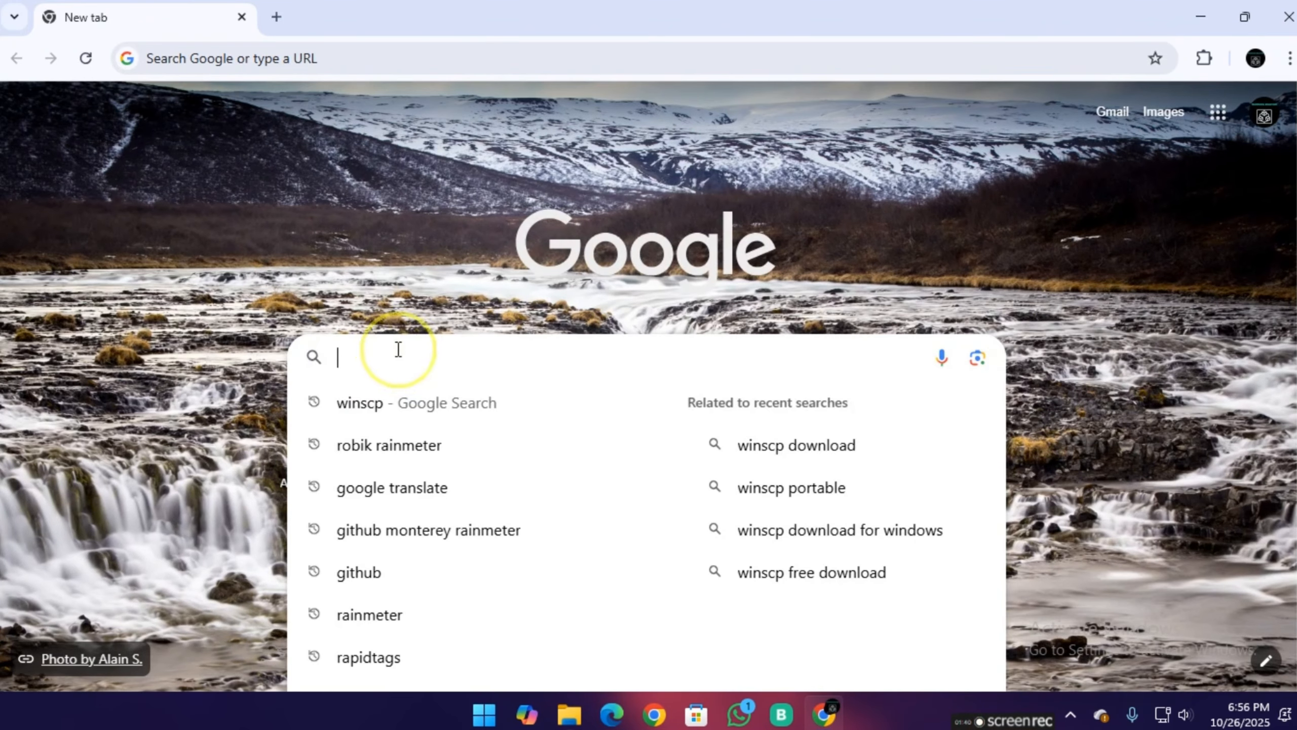
pyautogui.write('winstep')
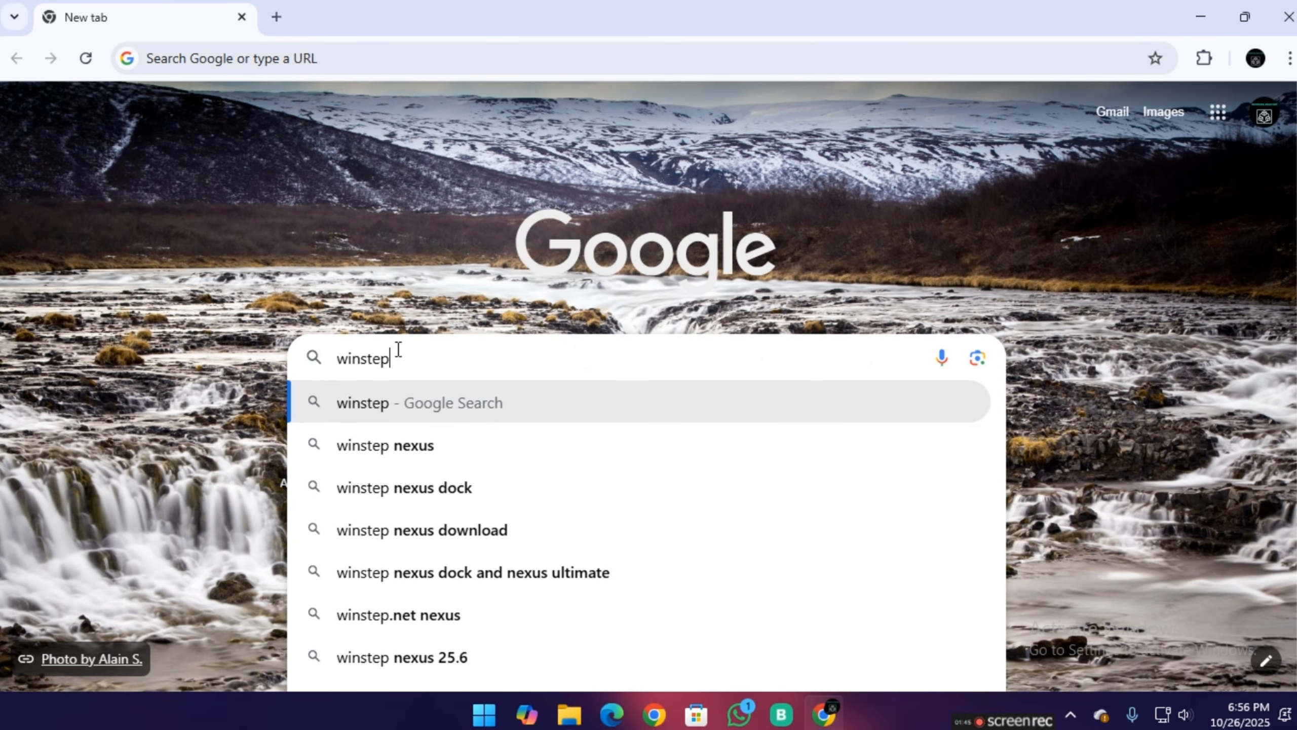
pyautogui.press('Down')
pyautogui.press('Return')
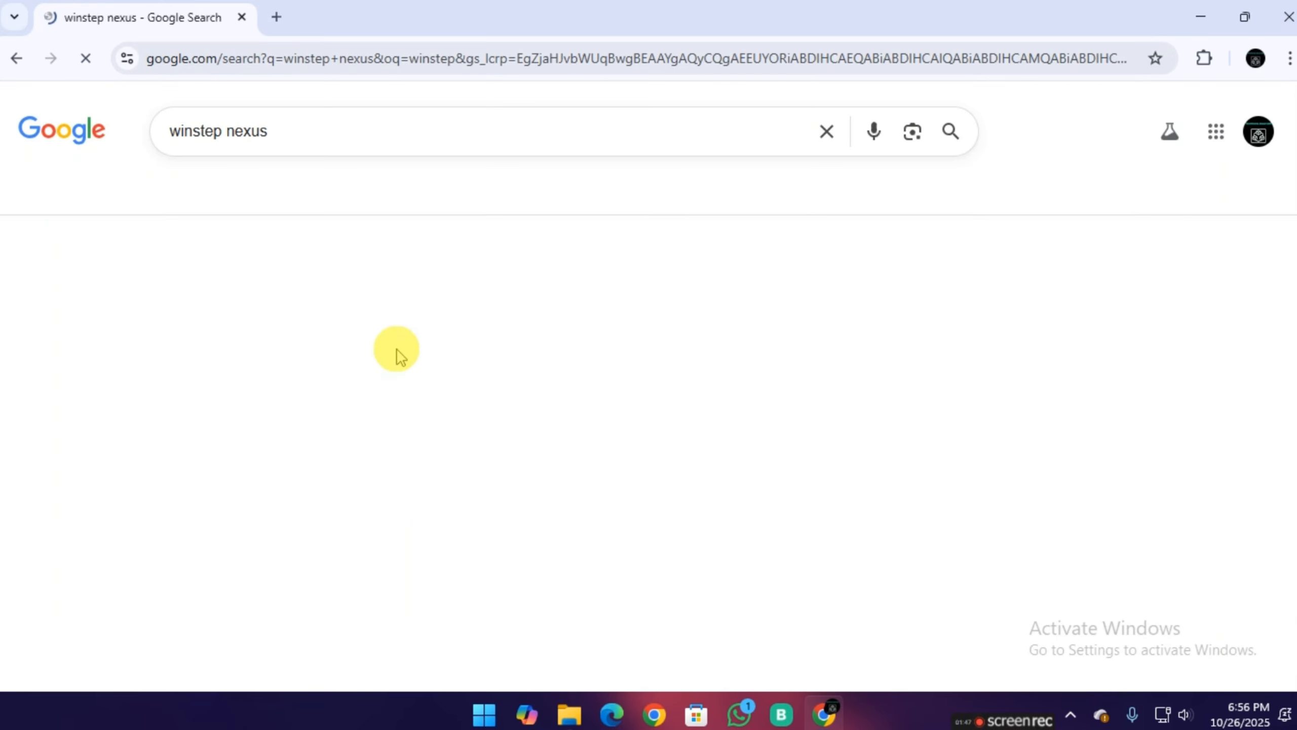
# Open the Winstep Nexus Dock page from the search results and start the download of the free Winstep Nexus
pyautogui.click(353, 310)
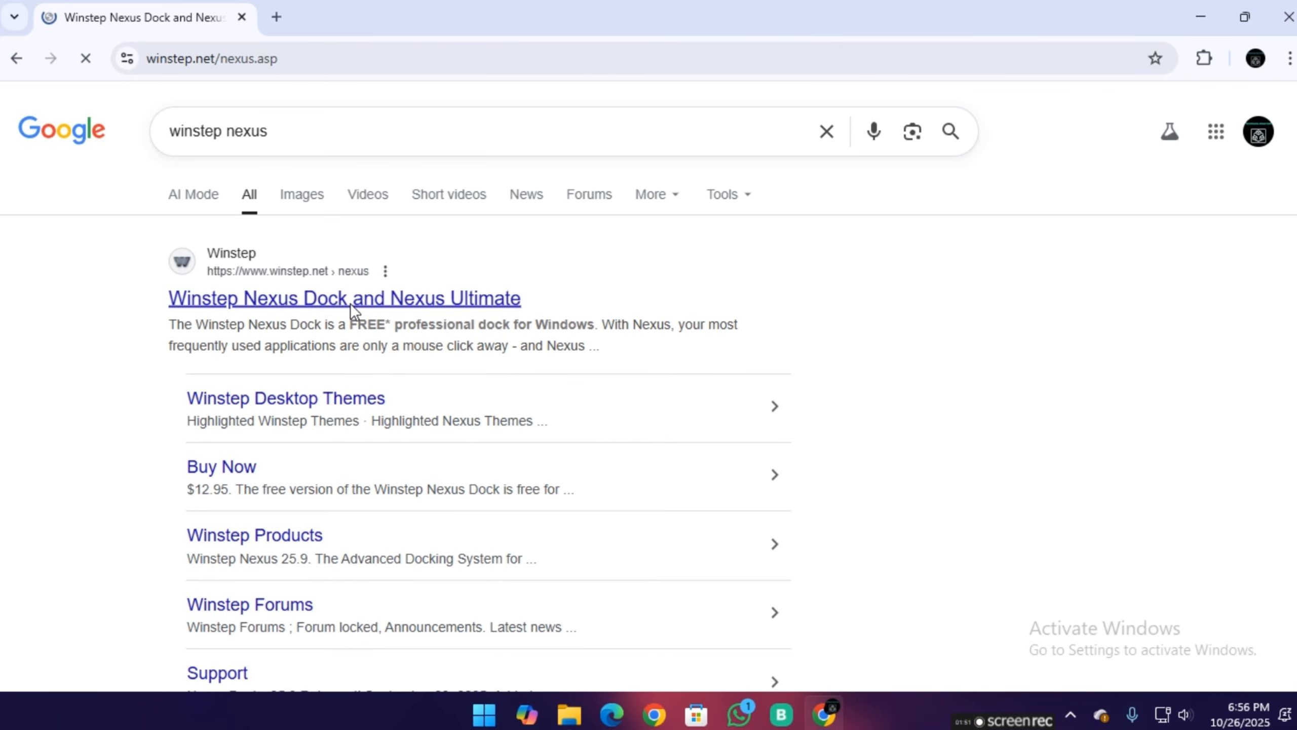
pyautogui.scroll(-10, 395, 379)
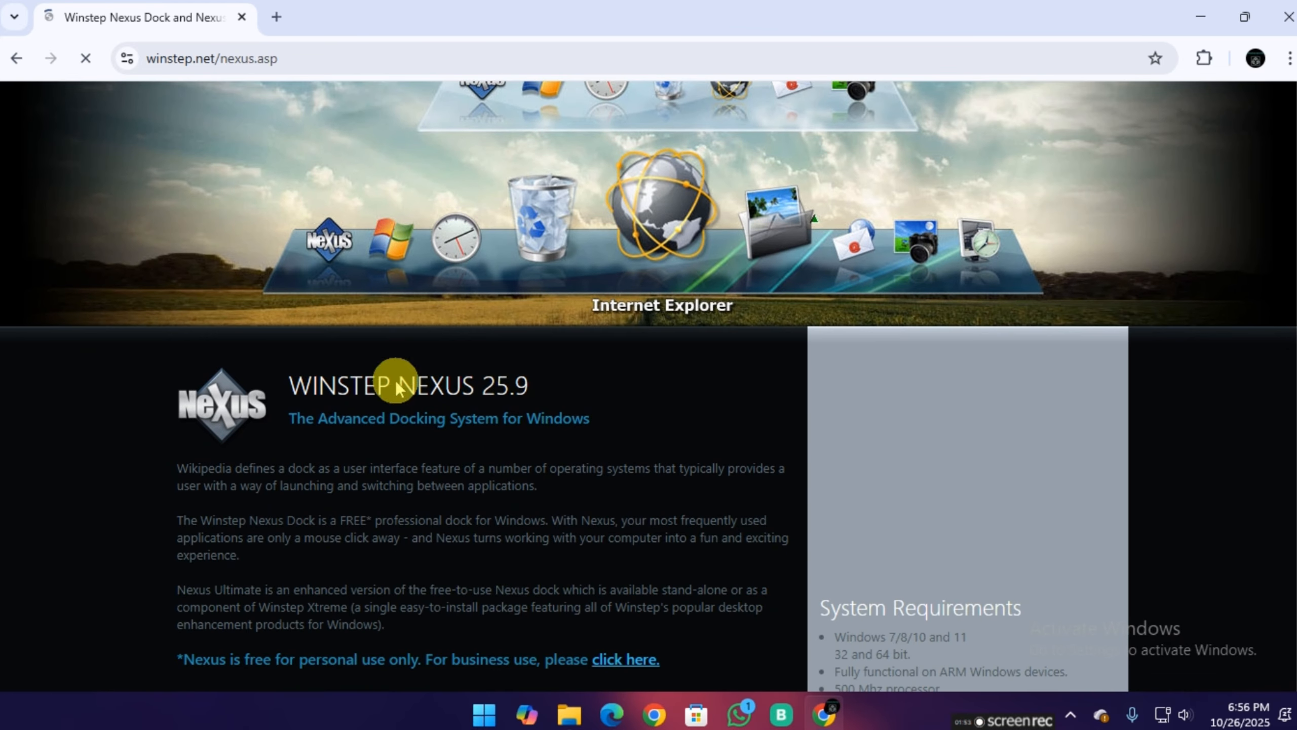
pyautogui.scroll(-2, 396, 380)
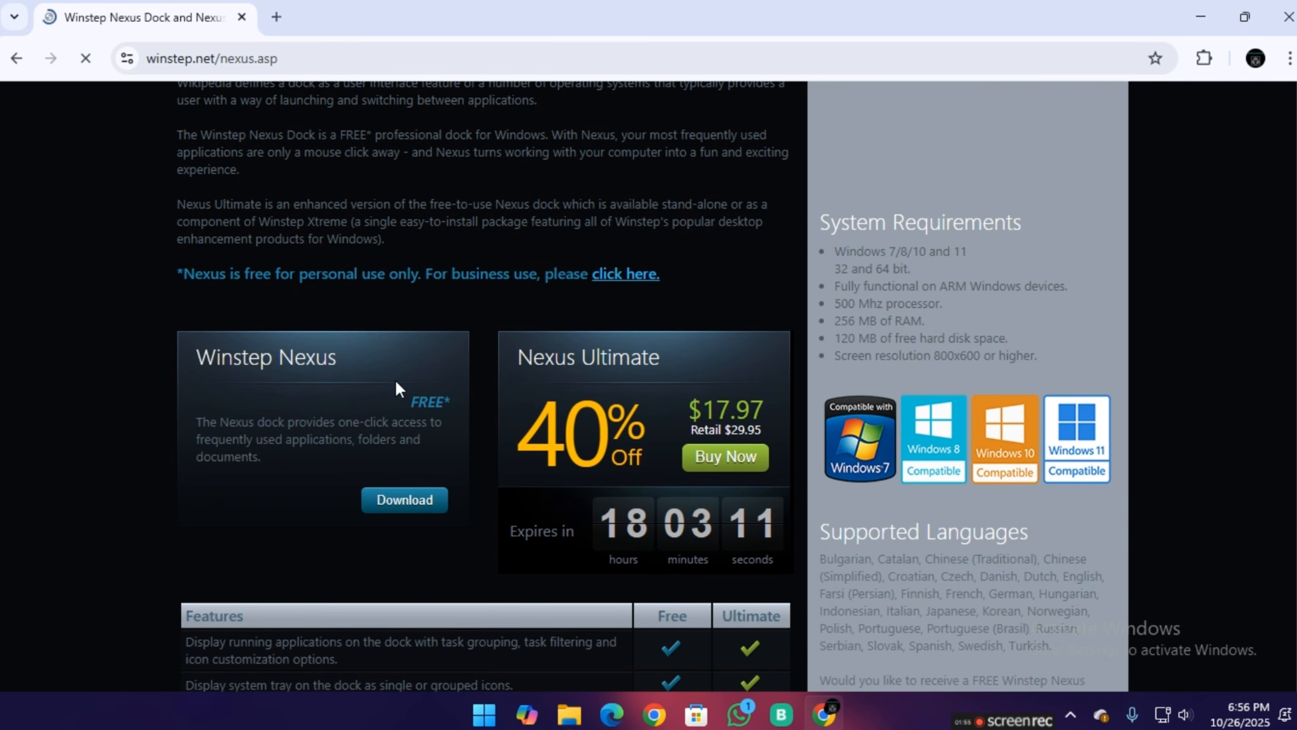
pyautogui.click(416, 506)
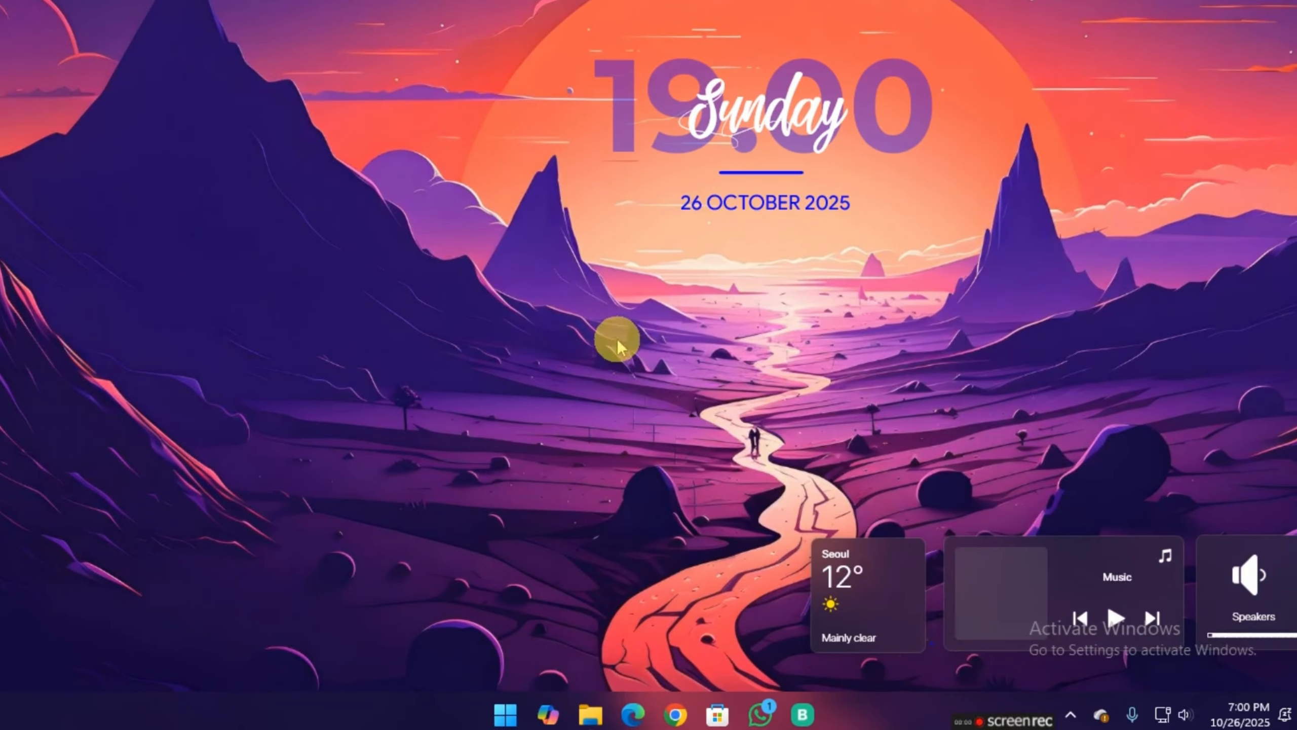
# Switch to File Explorer and extract the nexus archive directly into the Programs folder of Downloads
pyautogui.click(591, 715)
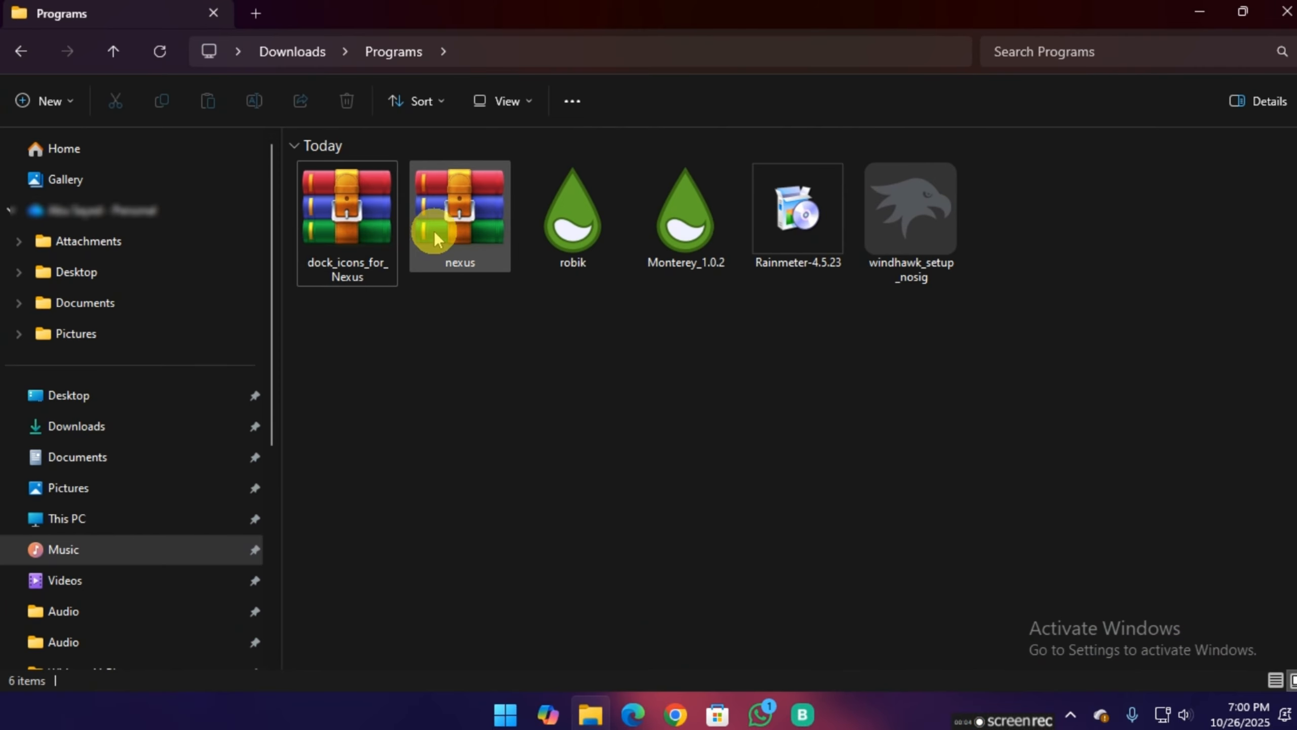
pyautogui.click(463, 371)
pyautogui.rightClick(435, 215)
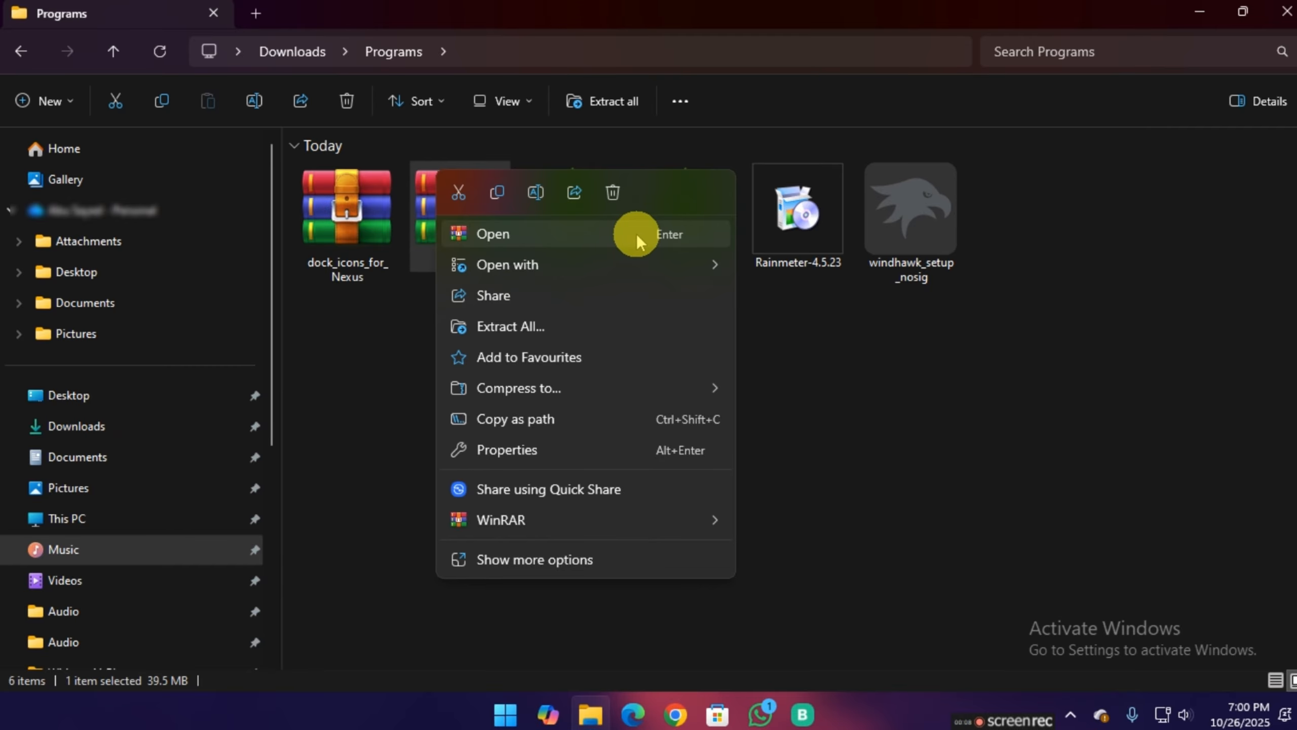
pyautogui.moveTo(617, 516)
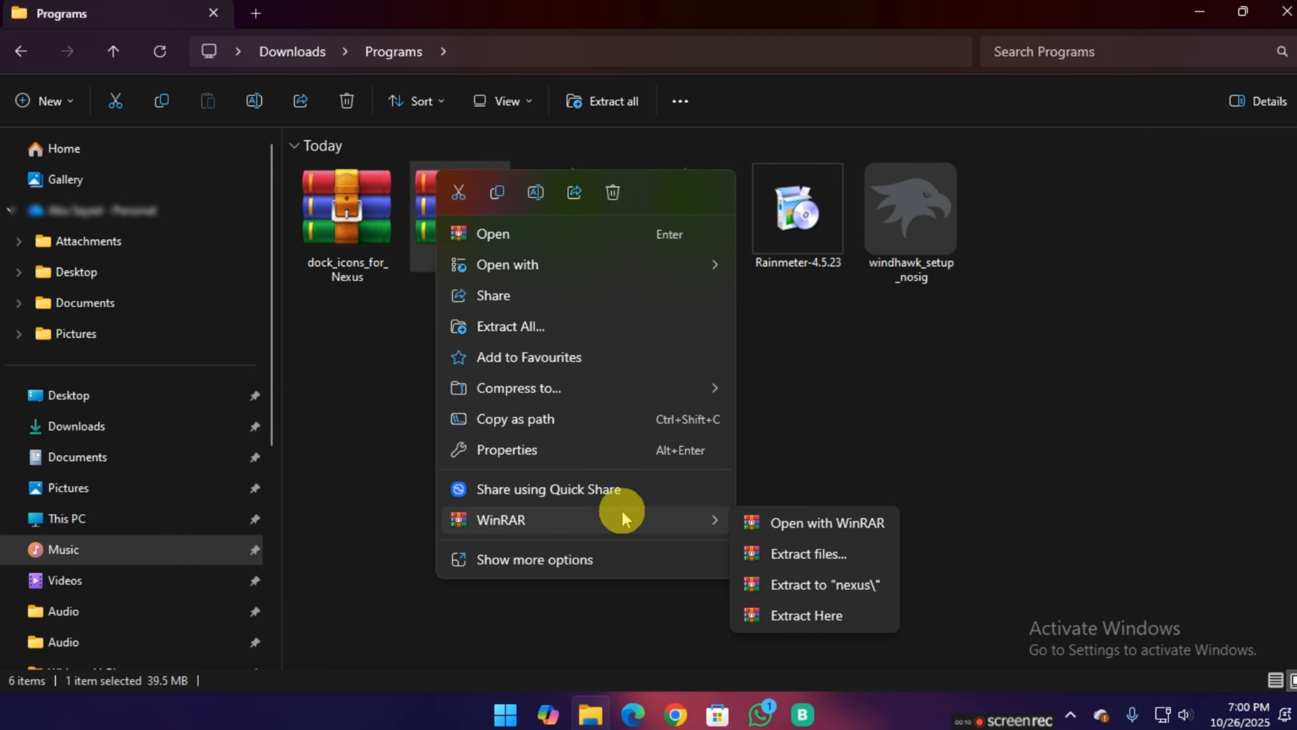
pyautogui.click(826, 617)
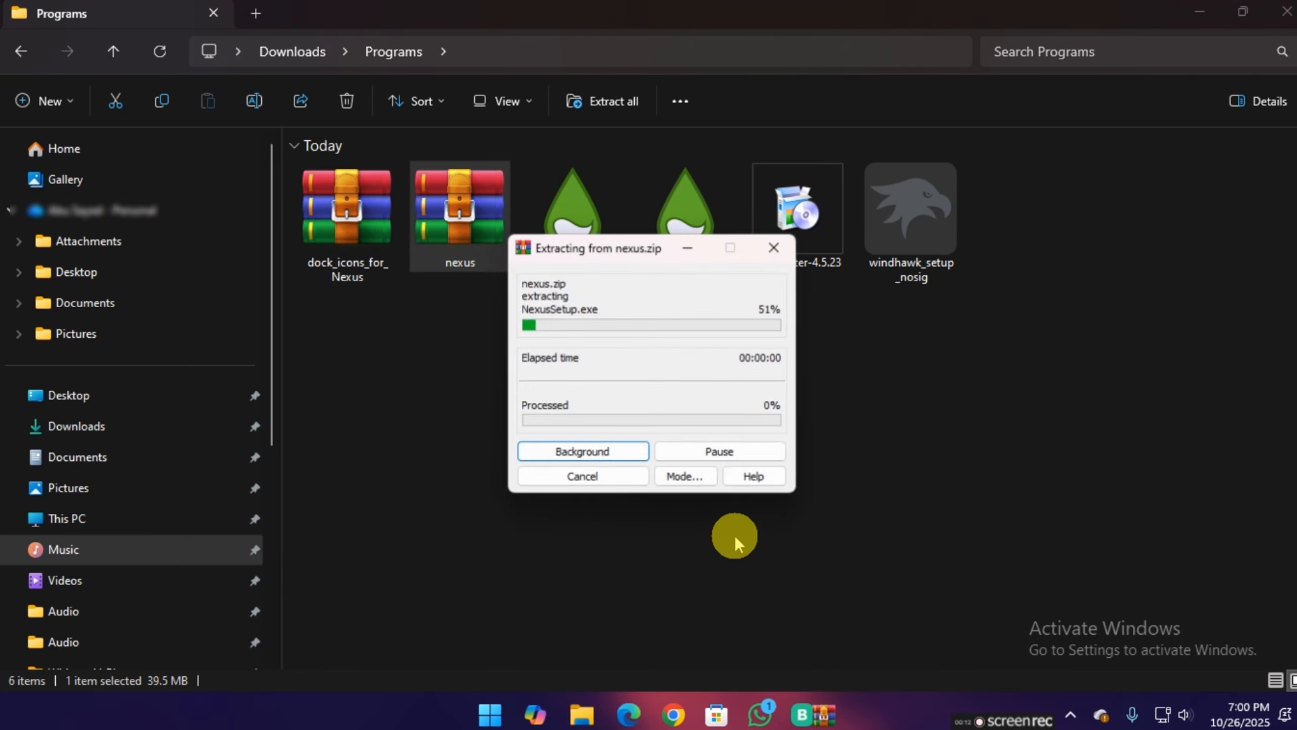
# Run NexusSetup in English, install Nexus to the default folder, finish with Launch Nexus enabled, and clear the Explorer window away
pyautogui.click(383, 385)
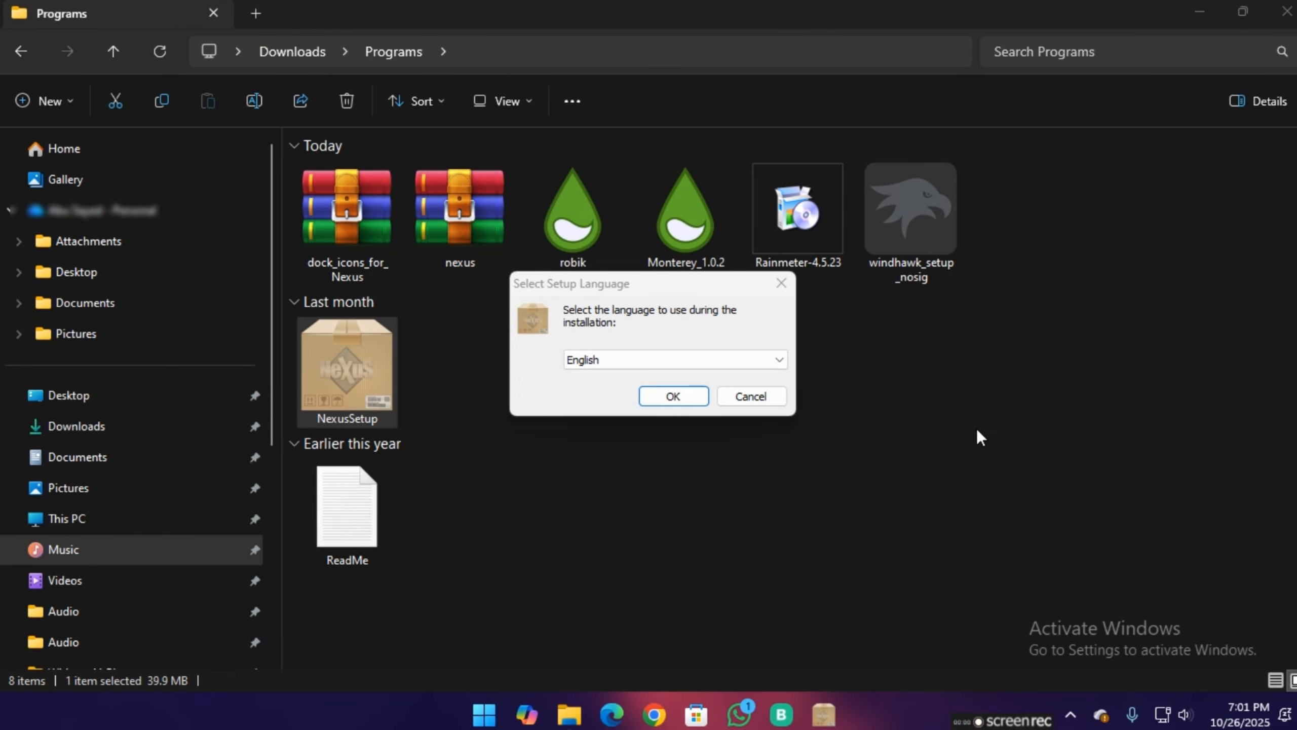
pyautogui.click(673, 398)
pyautogui.click(763, 507)
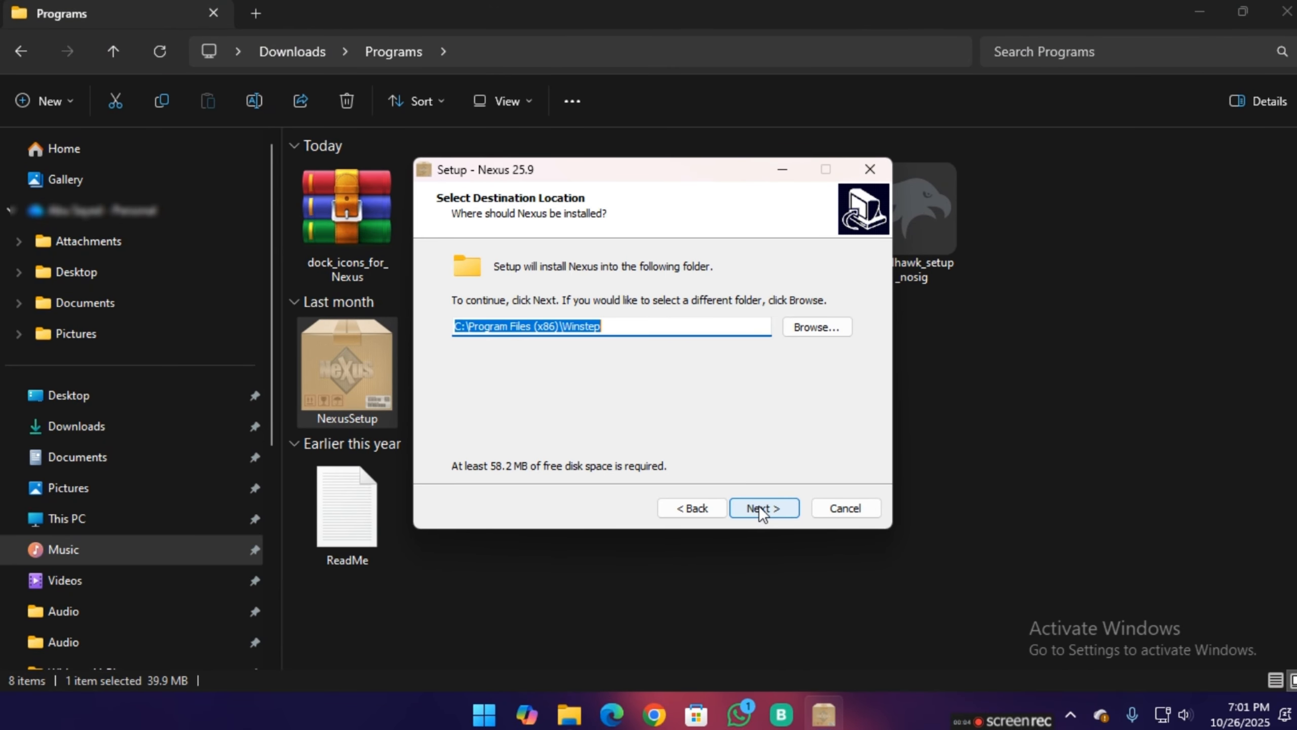
pyautogui.click(763, 507)
pyautogui.click(764, 507)
pyautogui.click(763, 508)
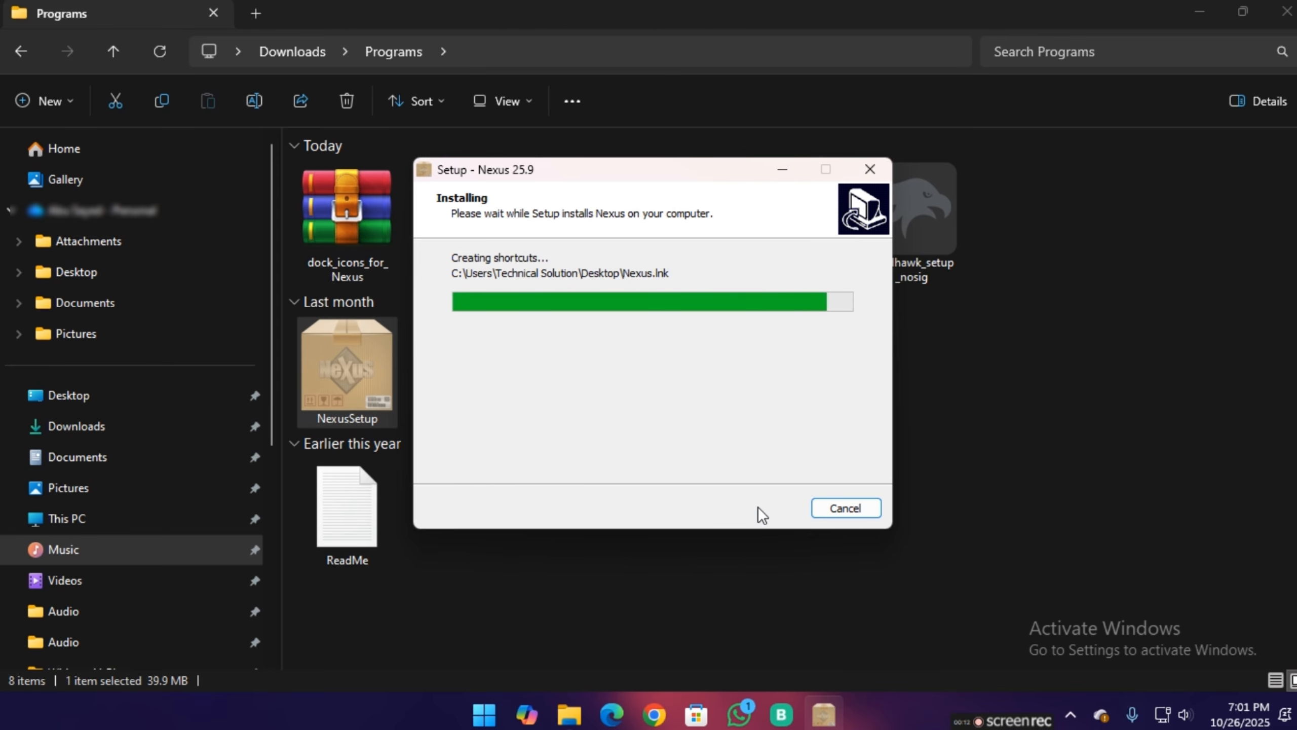
pyautogui.click(759, 507)
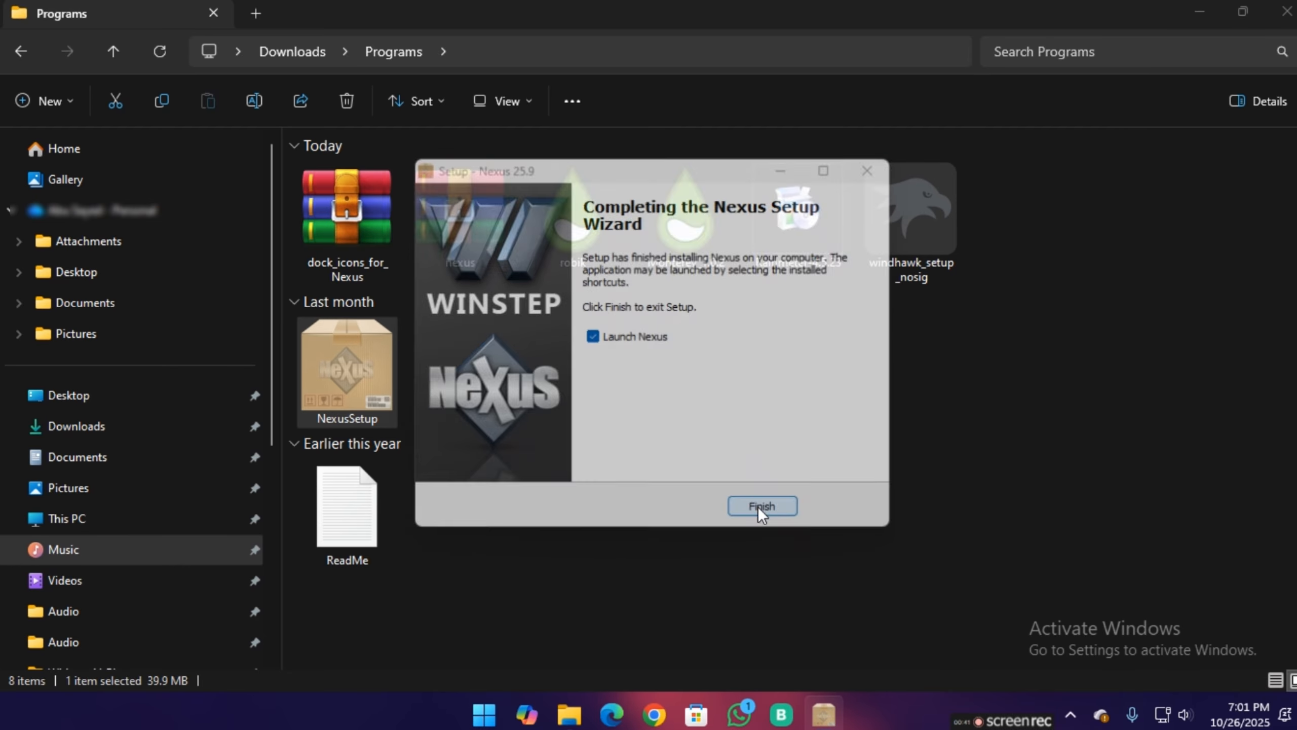
pyautogui.doubleClick(1187, 23)
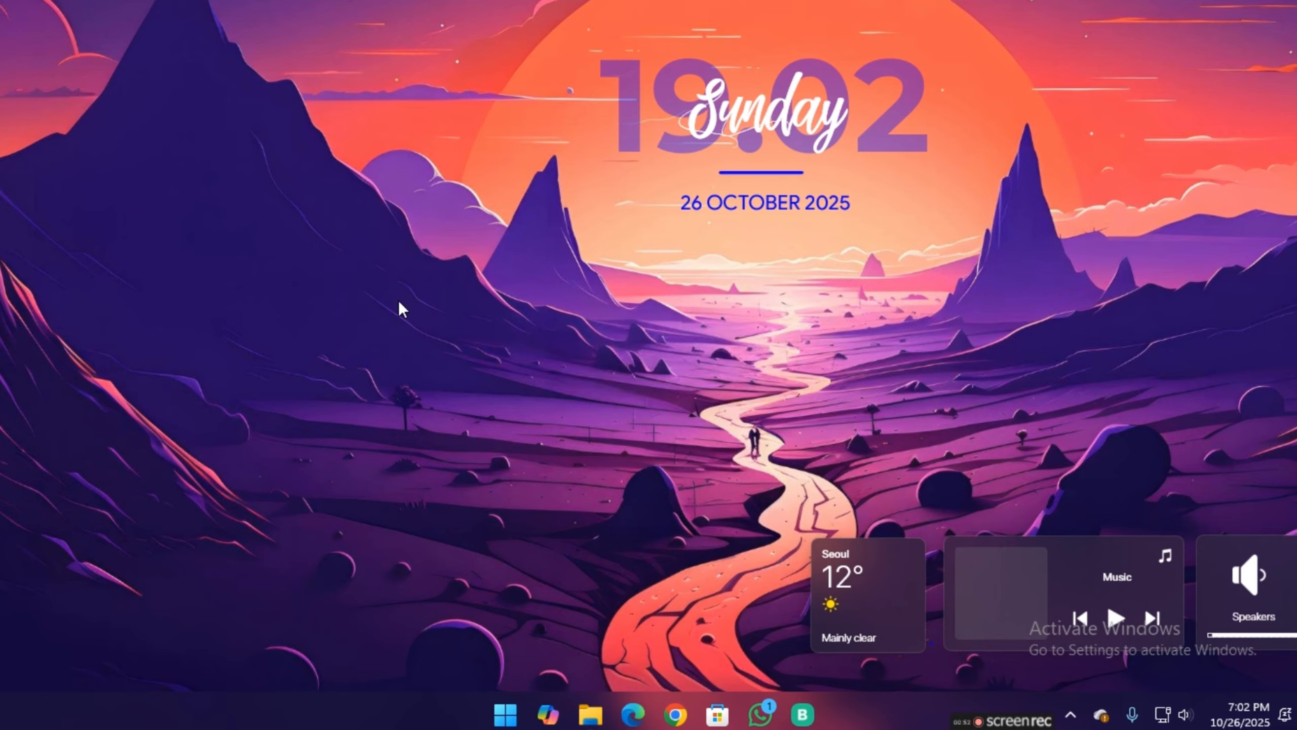
# Move the Nexus dock to the left screen edge
pyautogui.click(787, 10)
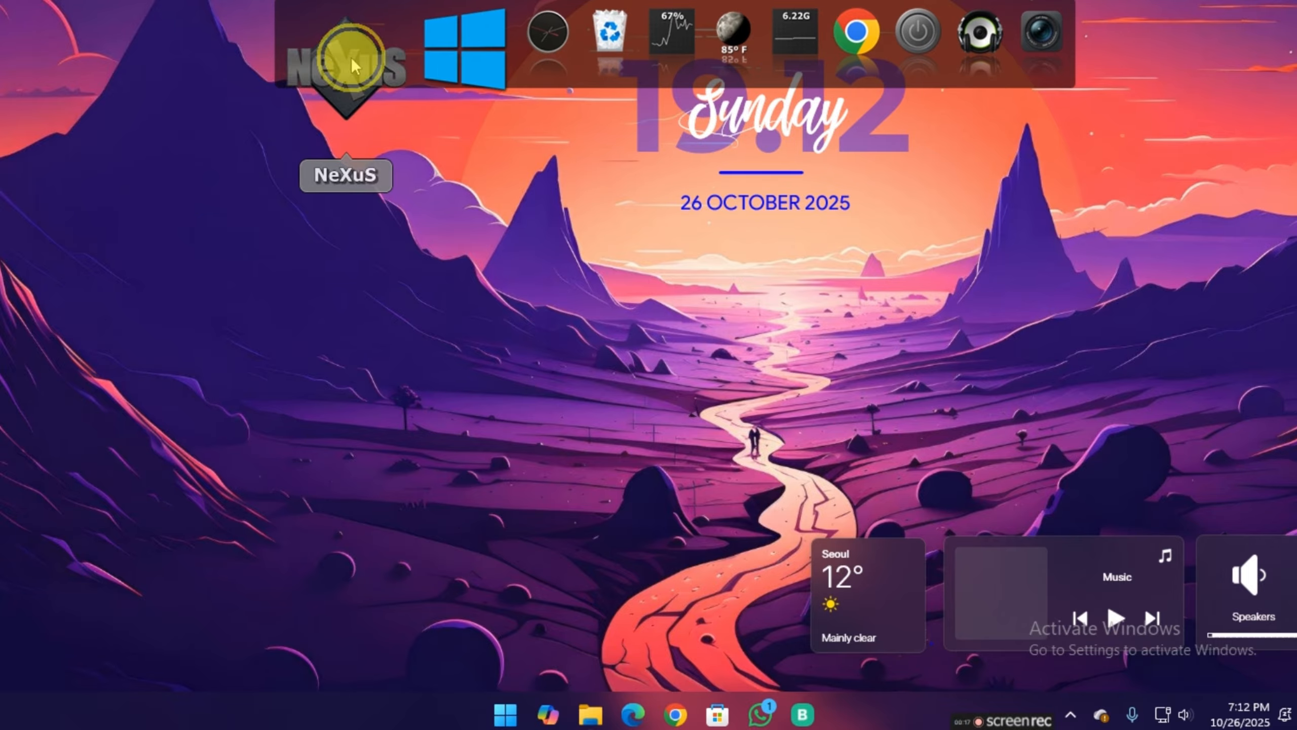
pyautogui.rightClick(351, 57)
pyautogui.moveTo(415, 215)
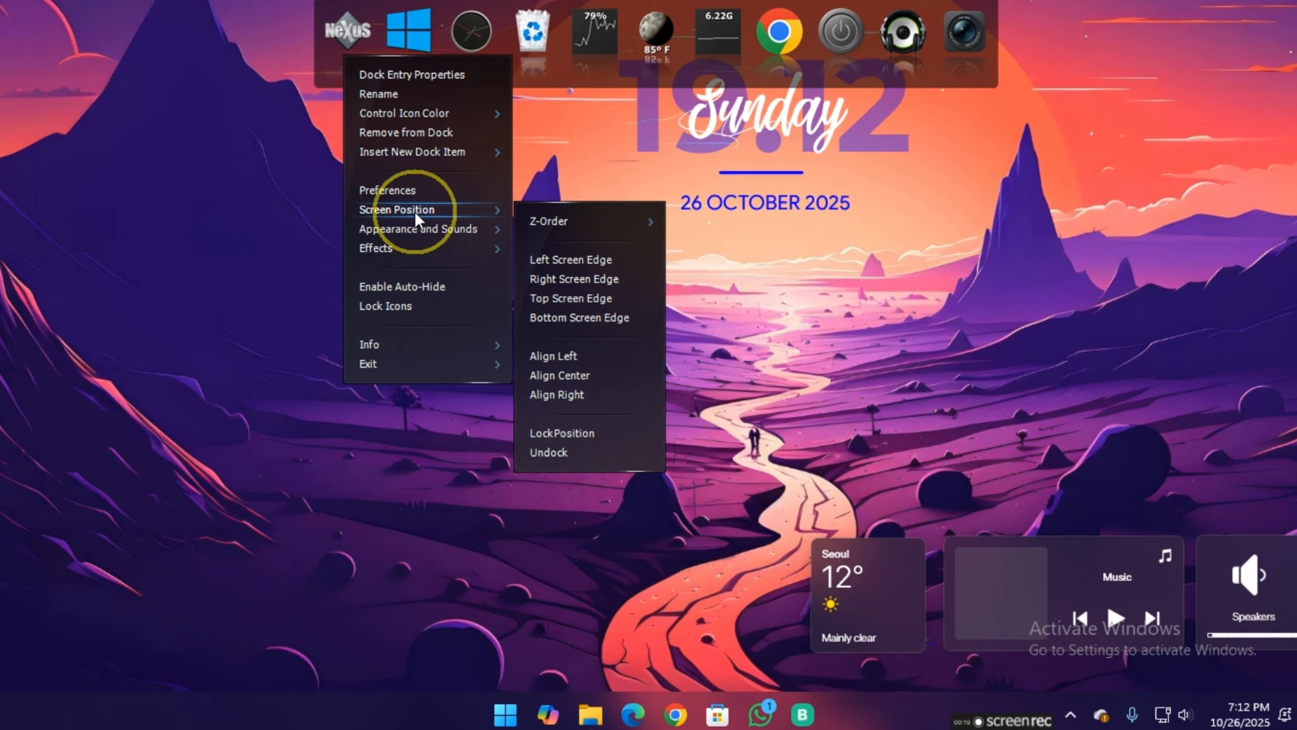
pyautogui.click(577, 263)
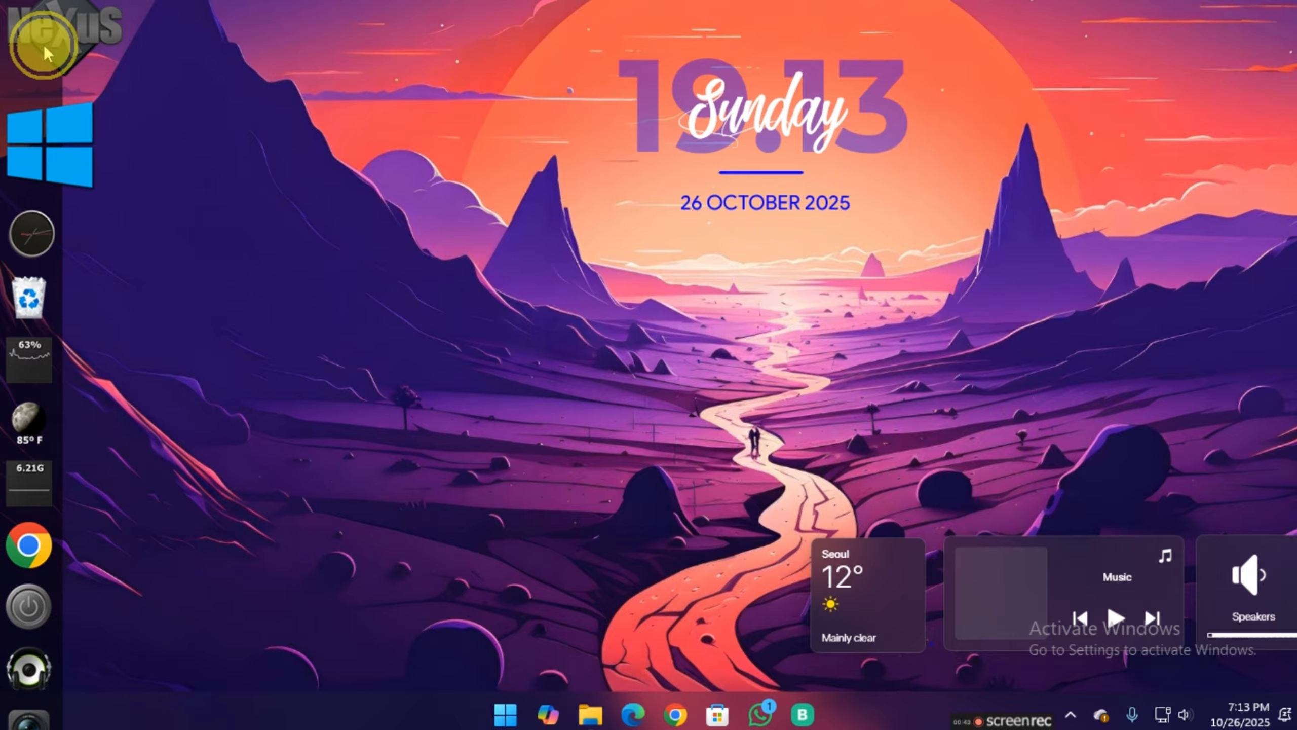
# Set the dock's offset from the screen edge to 12 pixels in the Nexus position preferences and save
pyautogui.rightClick(44, 45)
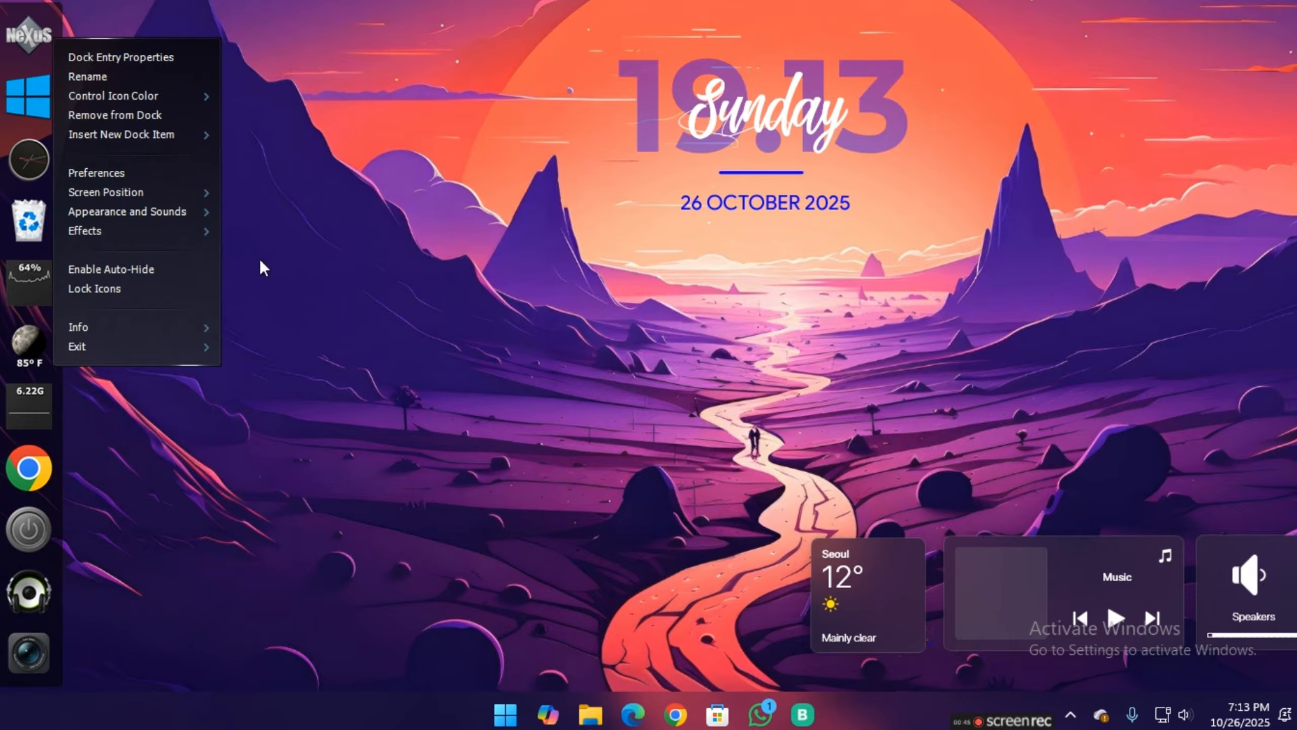
pyautogui.click(128, 174)
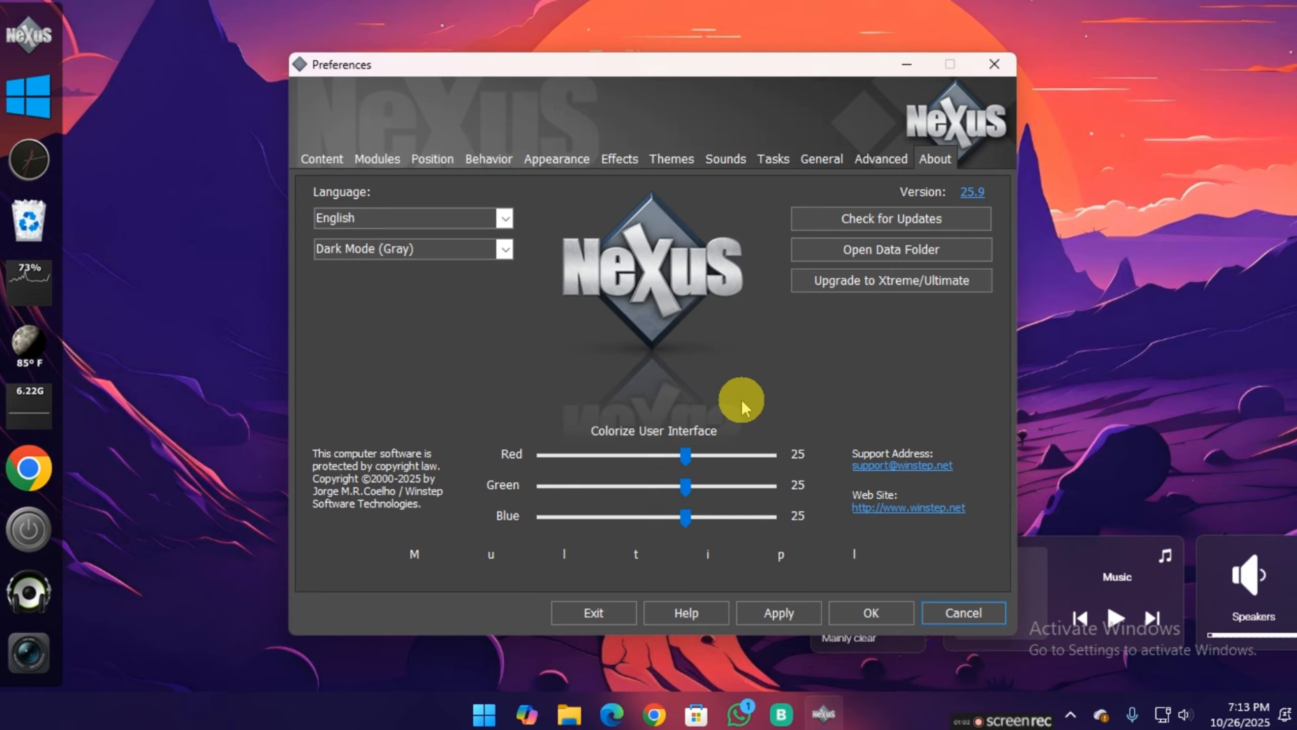
pyautogui.click(431, 160)
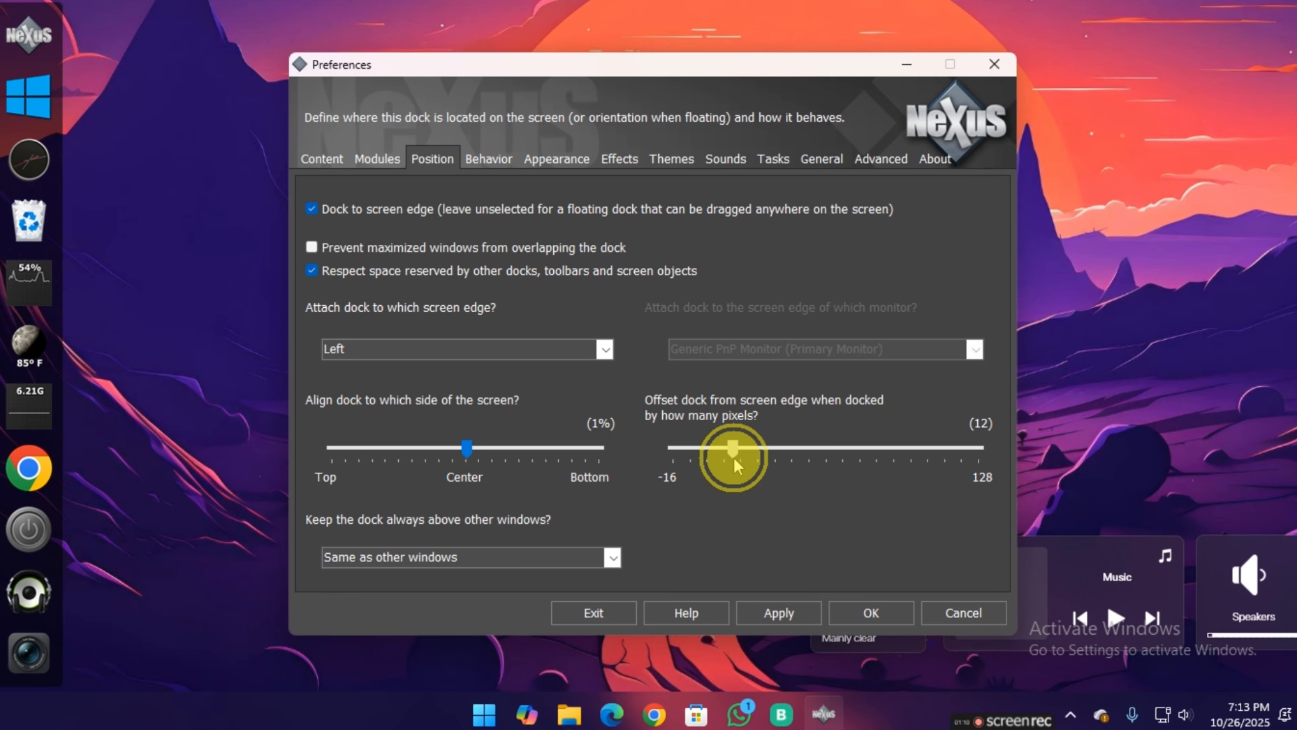
pyautogui.click(871, 614)
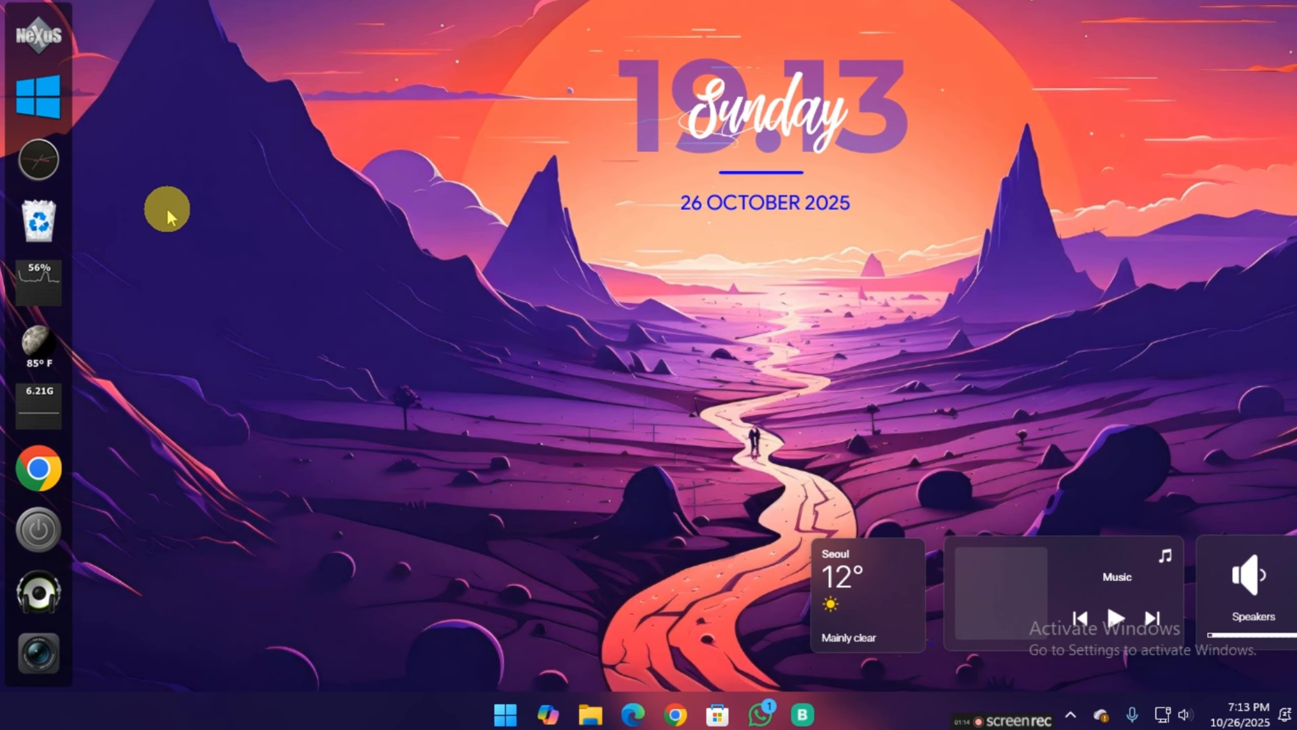
# Set the dock's transparency to 93% in the Nexus appearance preferences, leaving the icons opaque, and apply the change
pyautogui.rightClick(56, 63)
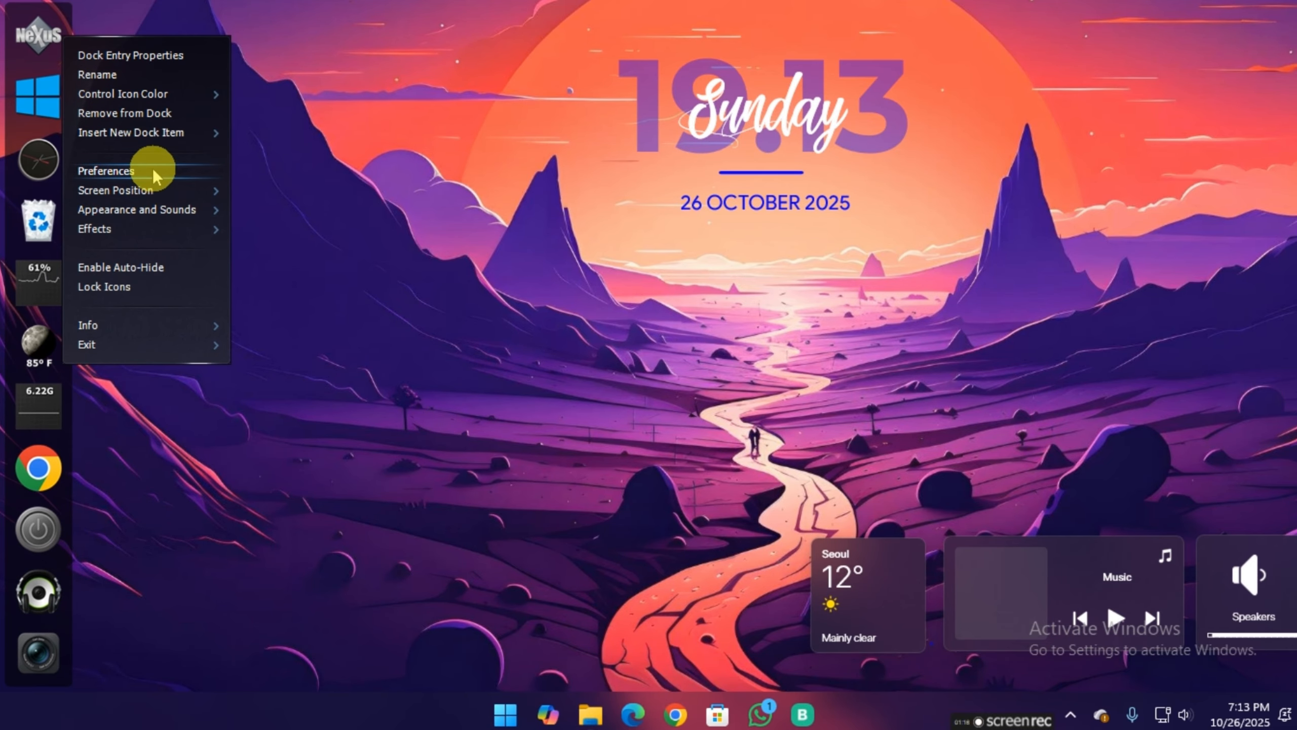
pyautogui.click(210, 170)
pyautogui.click(547, 159)
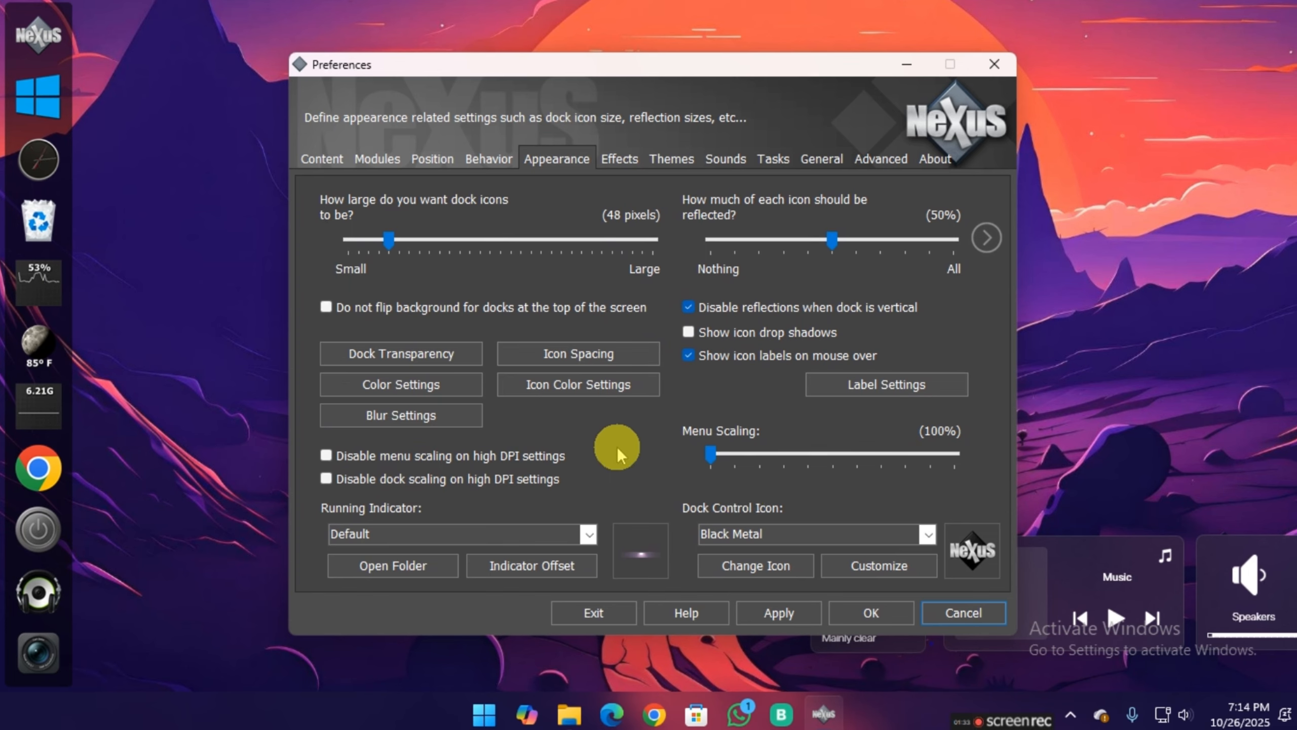
pyautogui.click(396, 353)
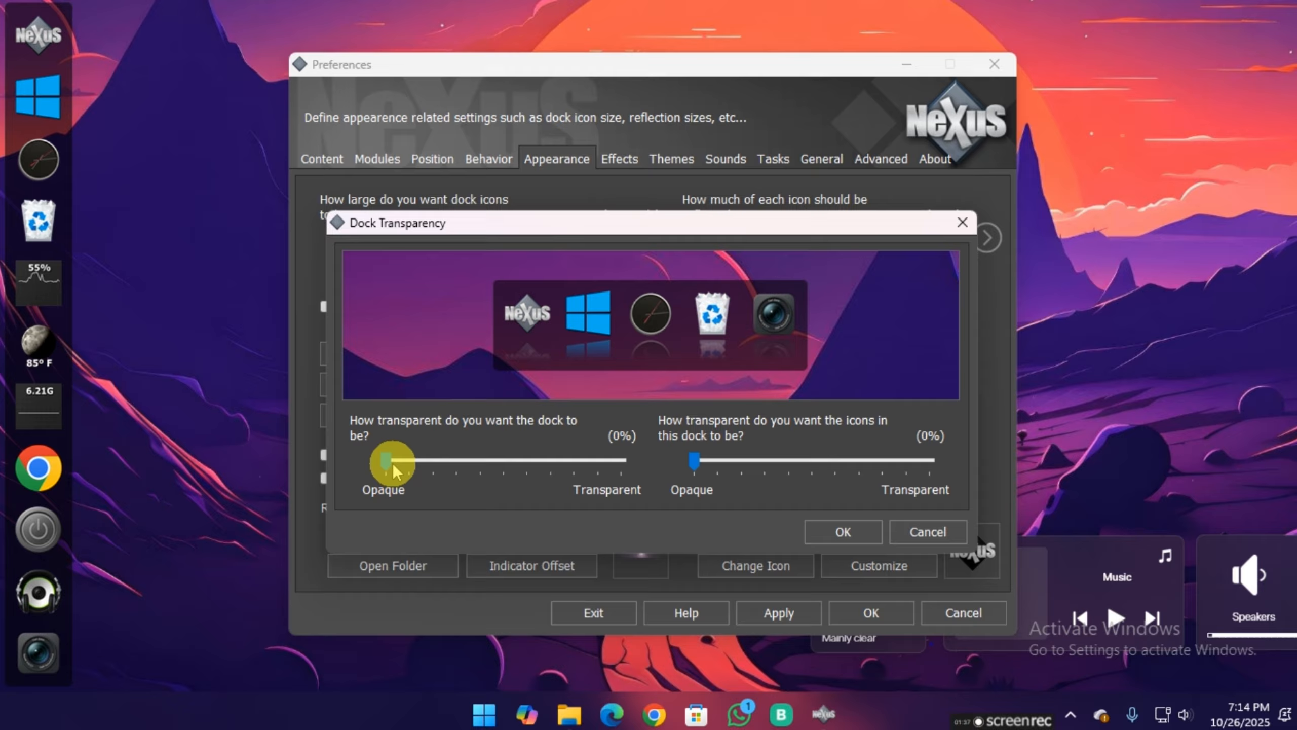
pyautogui.moveTo(396, 471); pyautogui.dragTo(603, 492)
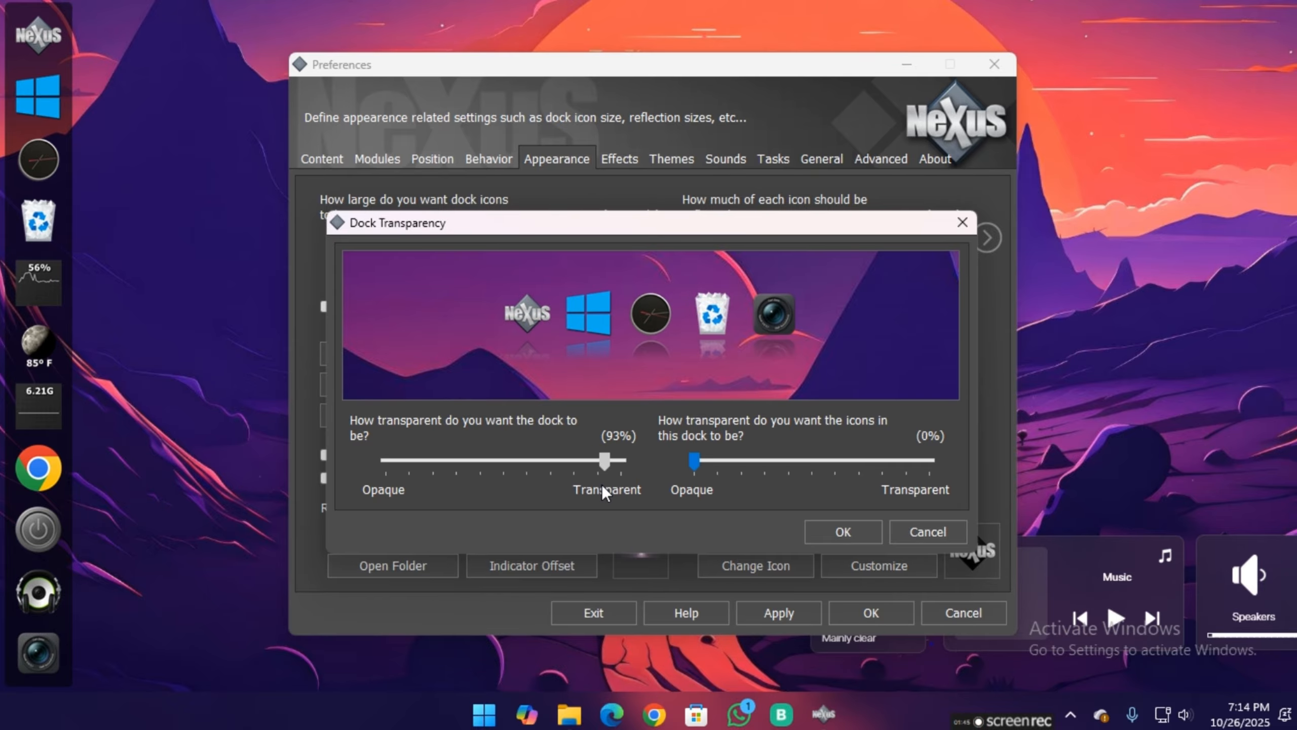
pyautogui.click(843, 532)
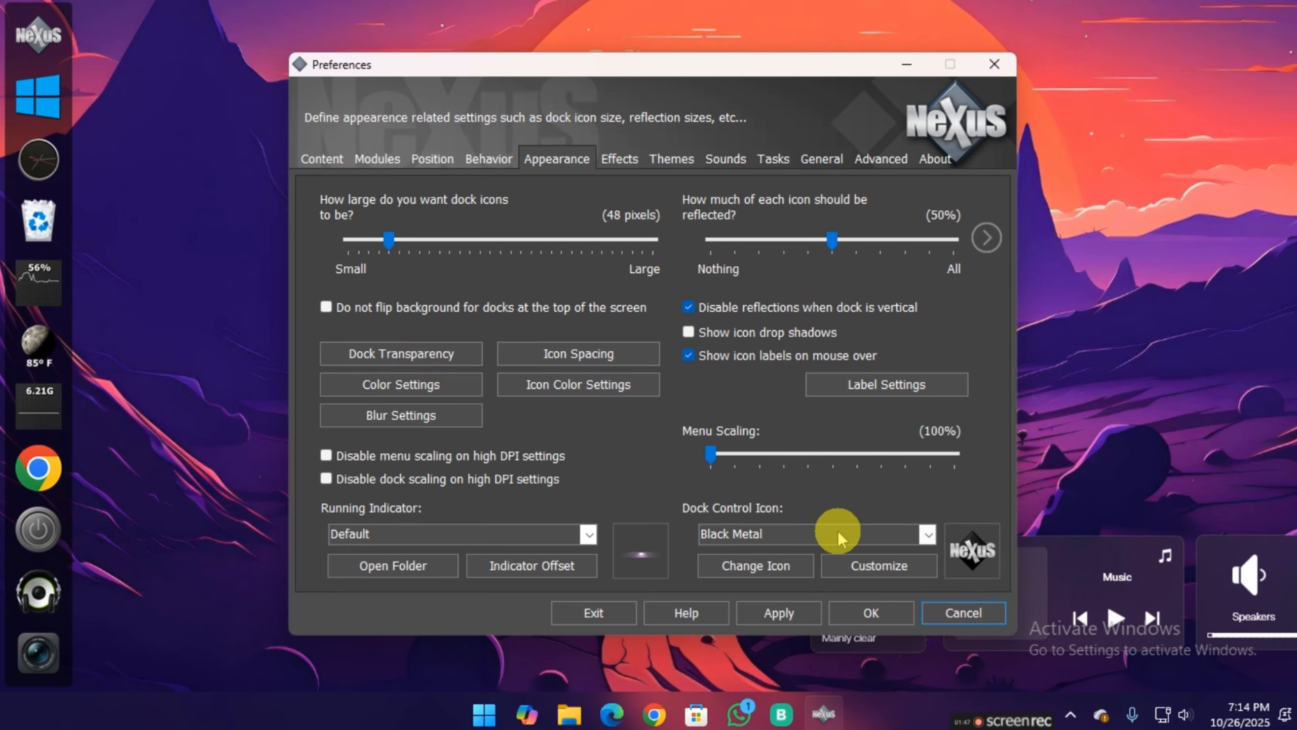
pyautogui.click(813, 614)
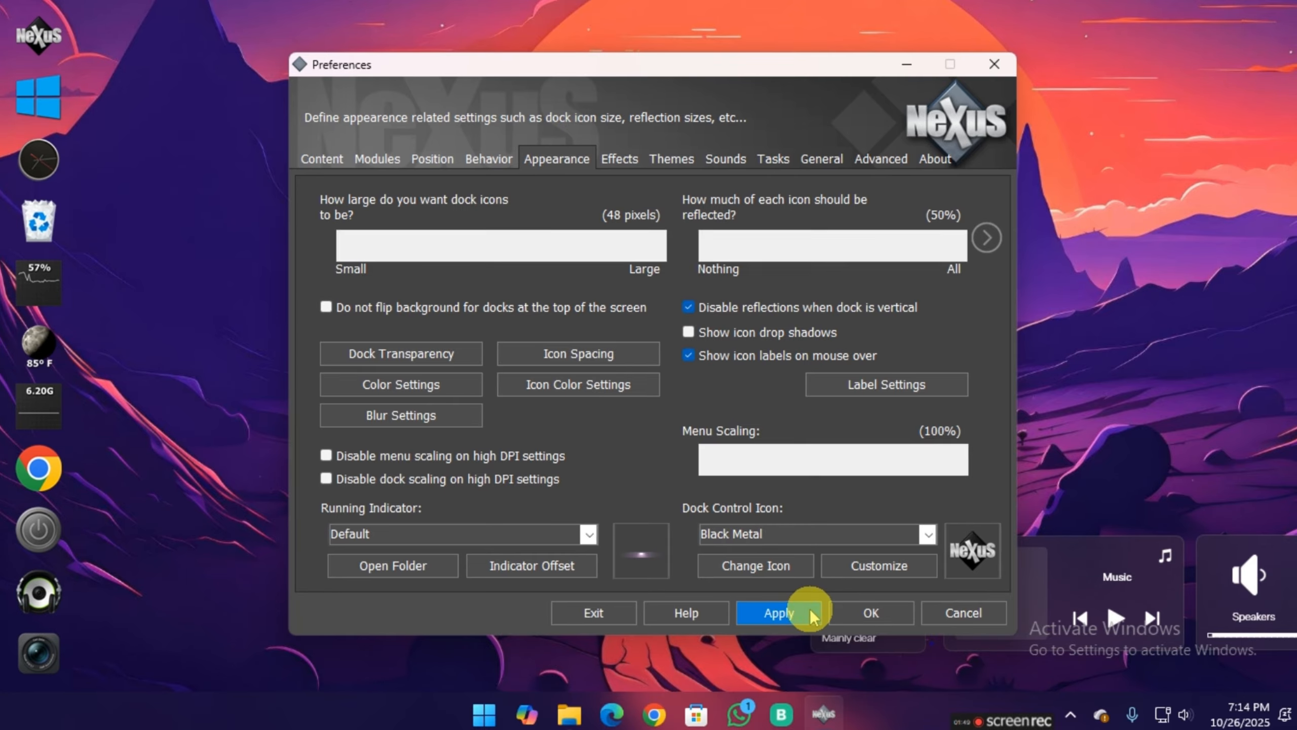
pyautogui.click(870, 613)
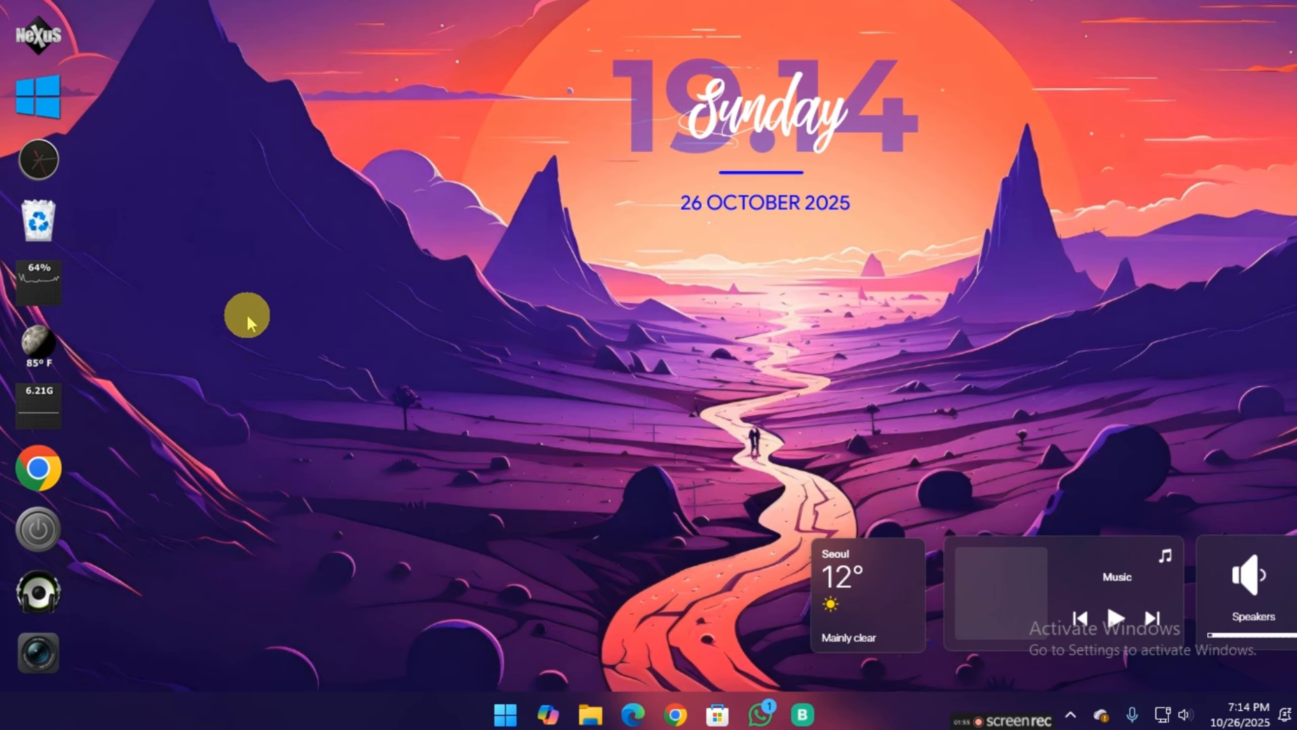
# Remove the Capture Desktop item from the dock and turn off the confirmation dialog for deleting items
pyautogui.rightClick(41, 652)
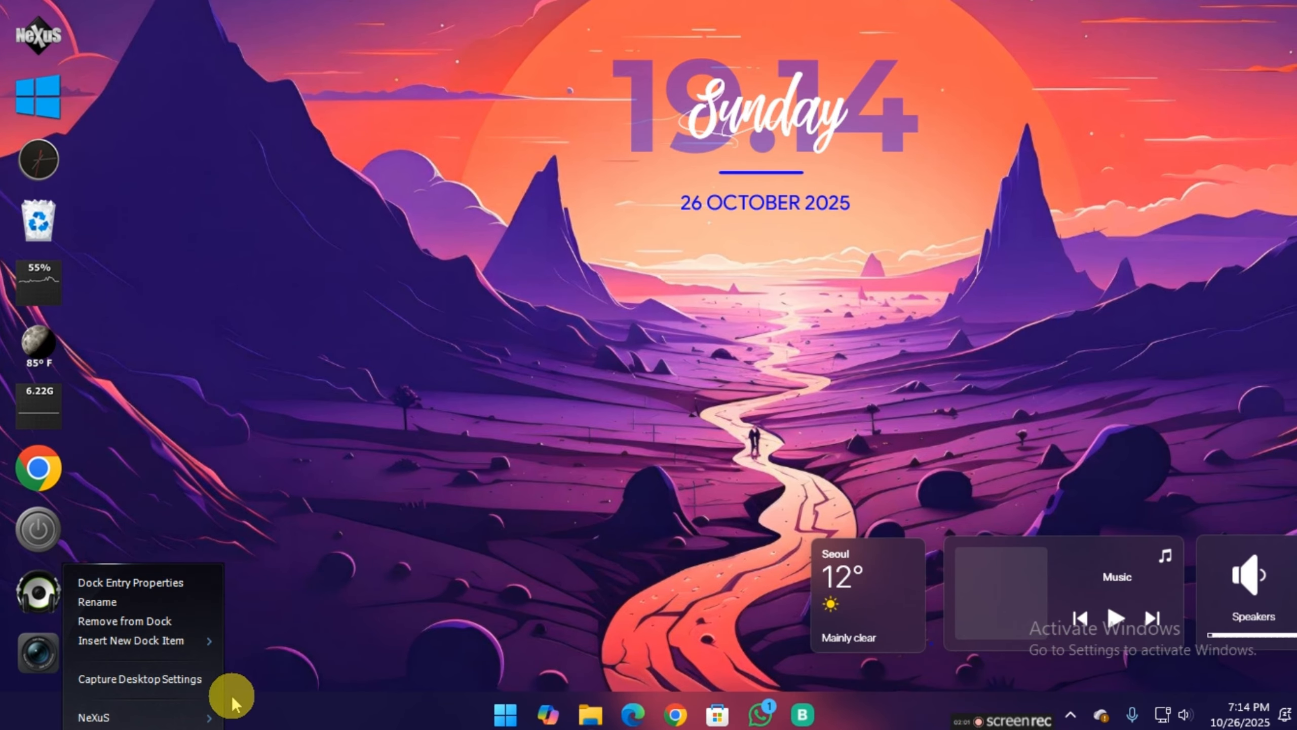
pyautogui.click(169, 619)
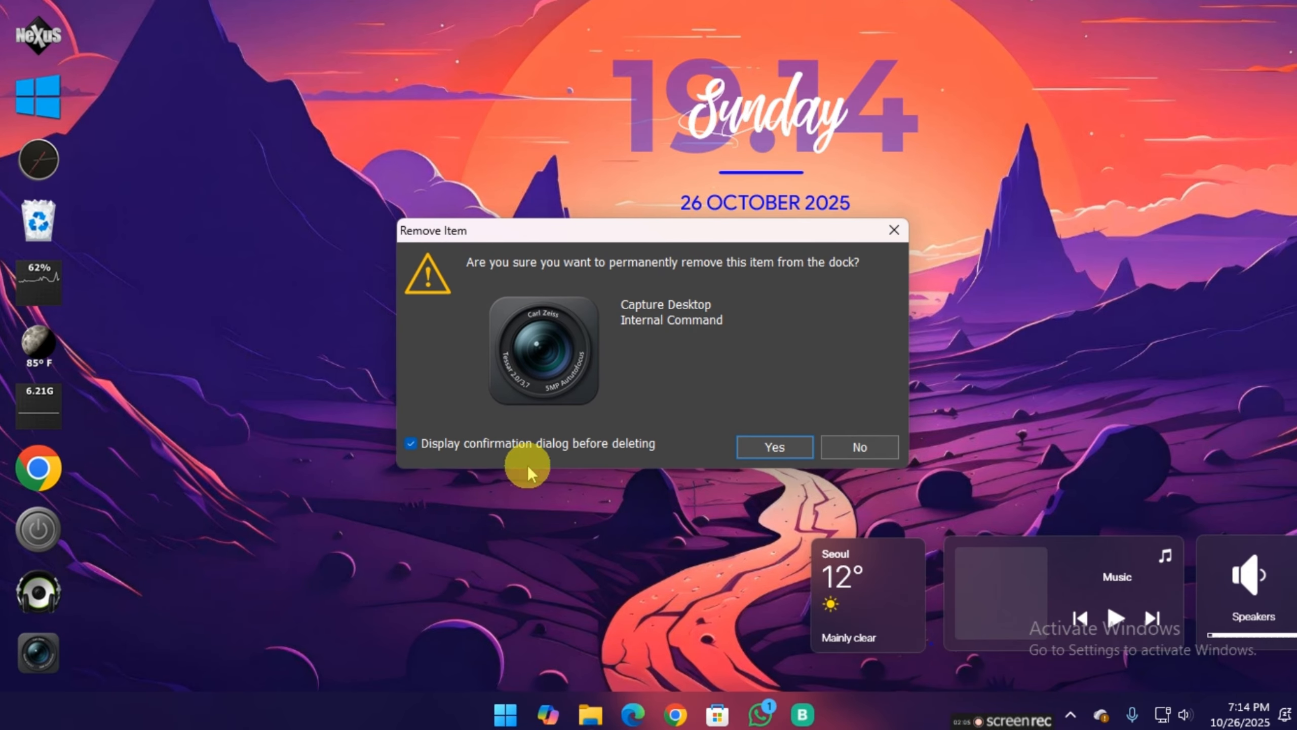
pyautogui.click(443, 449)
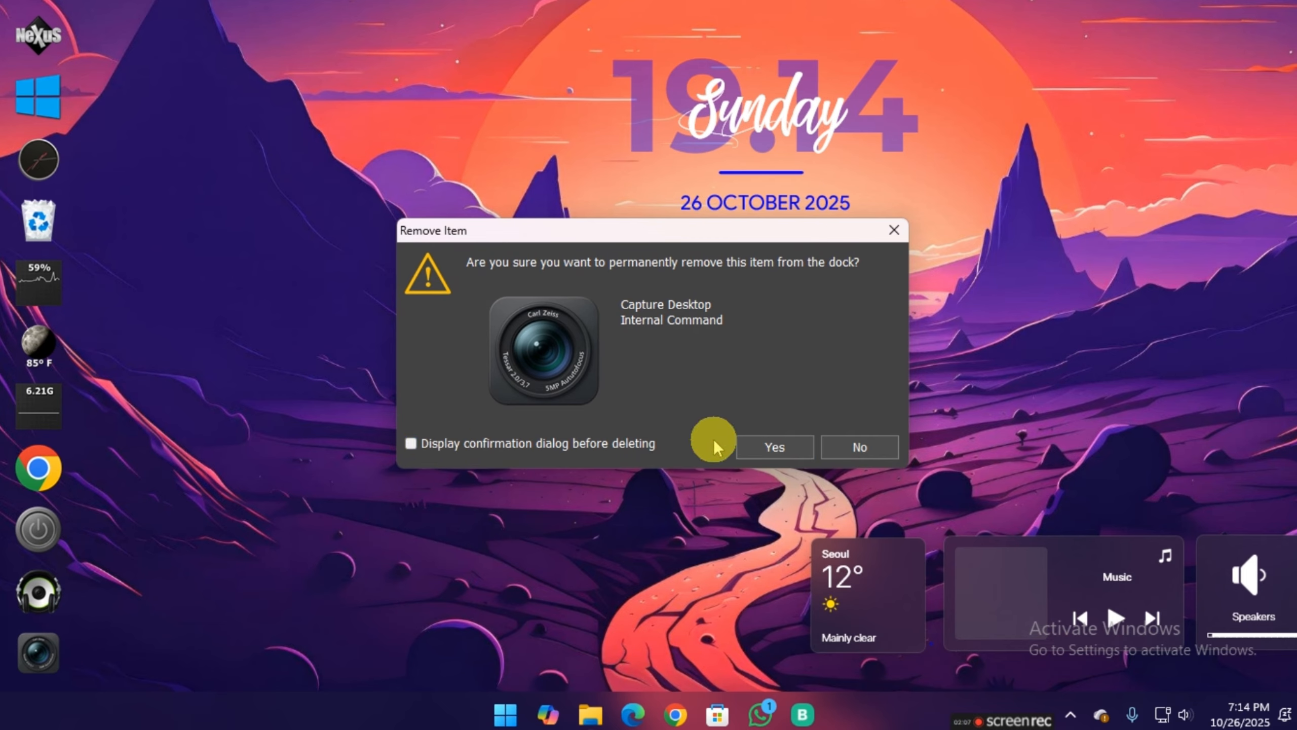
pyautogui.click(766, 445)
# Remove the media player, power button and RAM meter items from the dock
pyautogui.rightClick(38, 595)
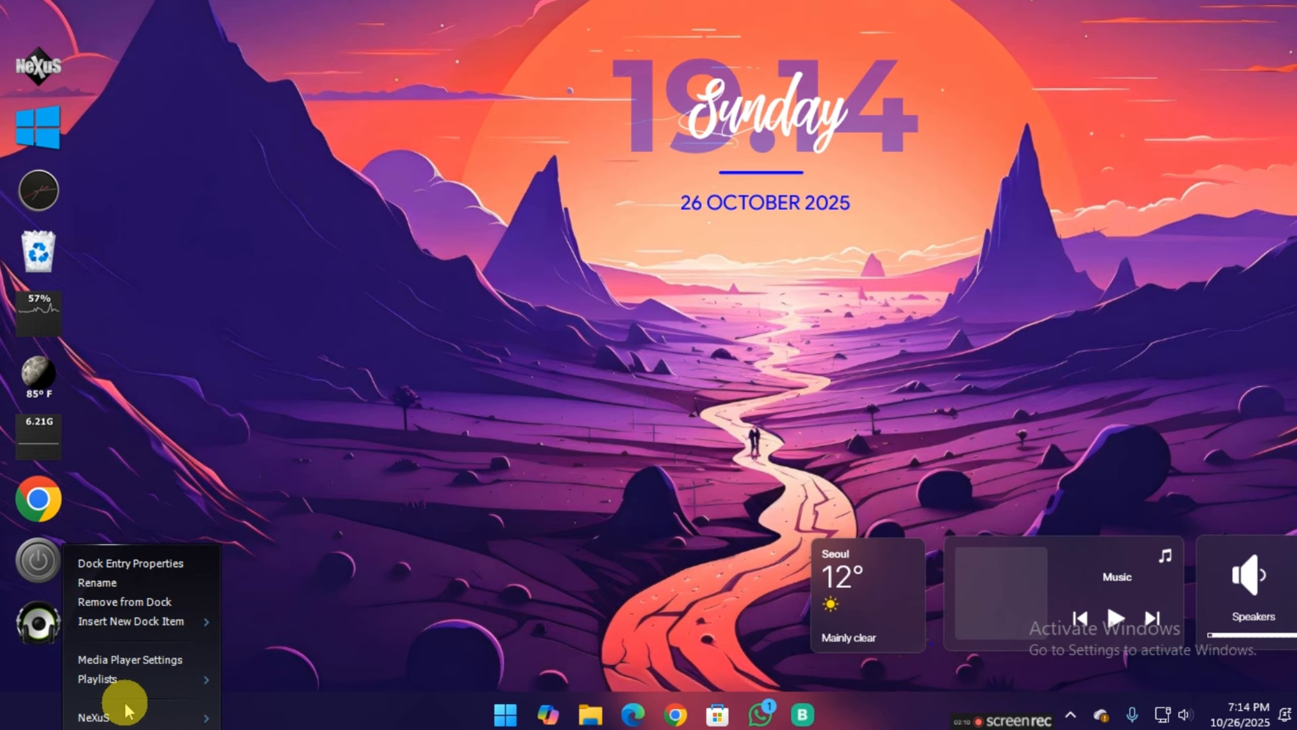
pyautogui.click(127, 526)
pyautogui.rightClick(61, 552)
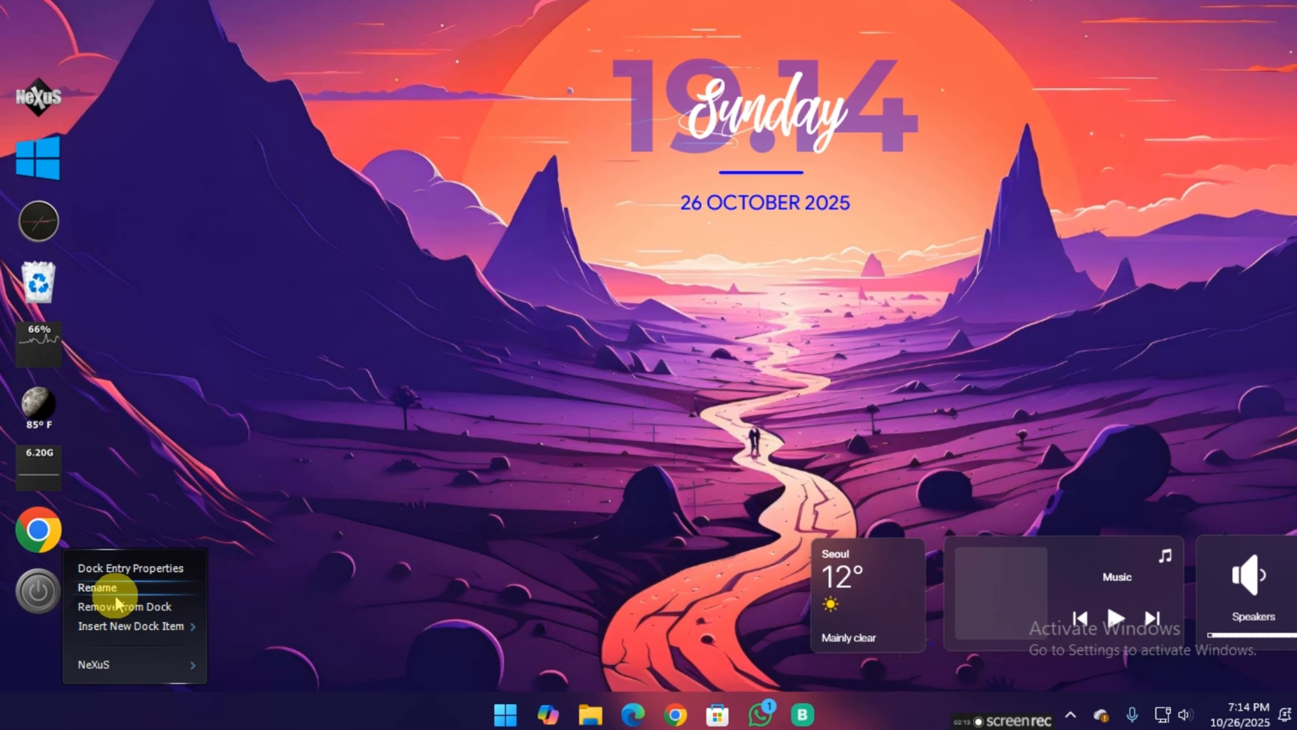
pyautogui.click(128, 524)
pyautogui.rightClick(71, 483)
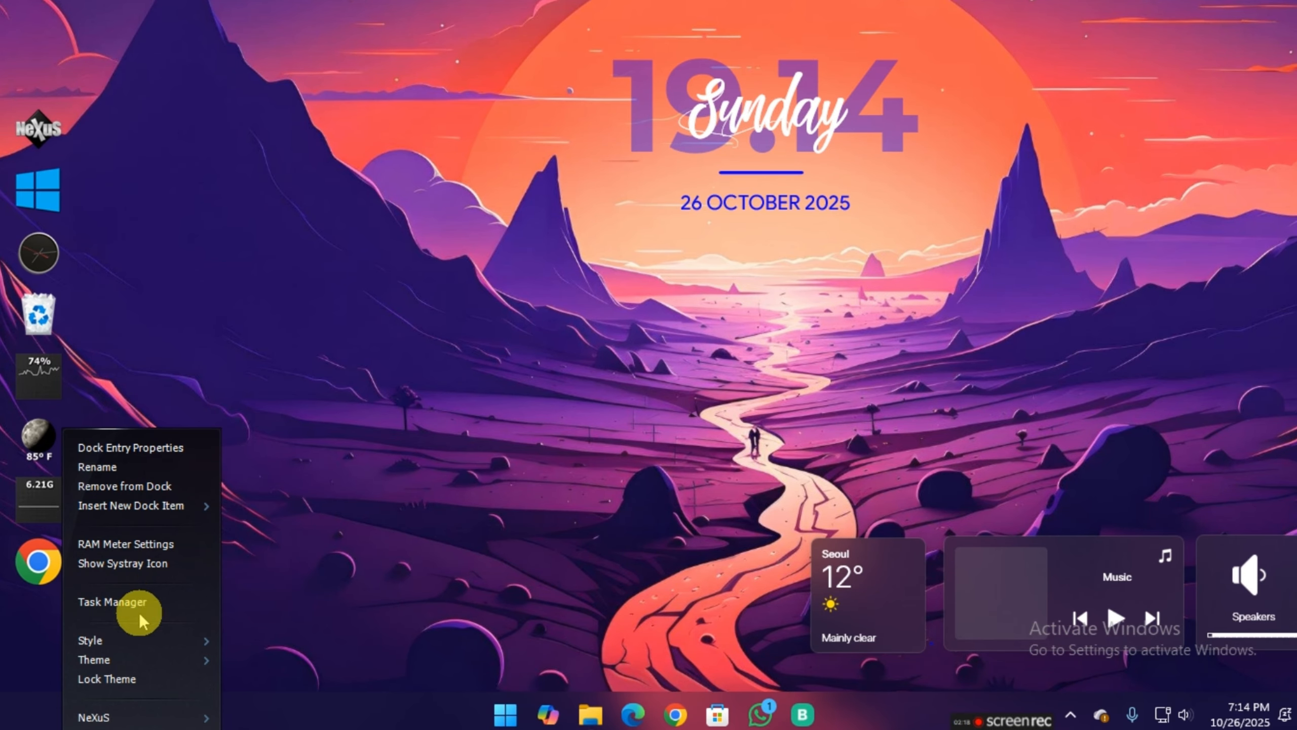
pyautogui.click(119, 488)
# Remove the weather monitor, CPU meter and clock items from the dock
pyautogui.rightClick(49, 424)
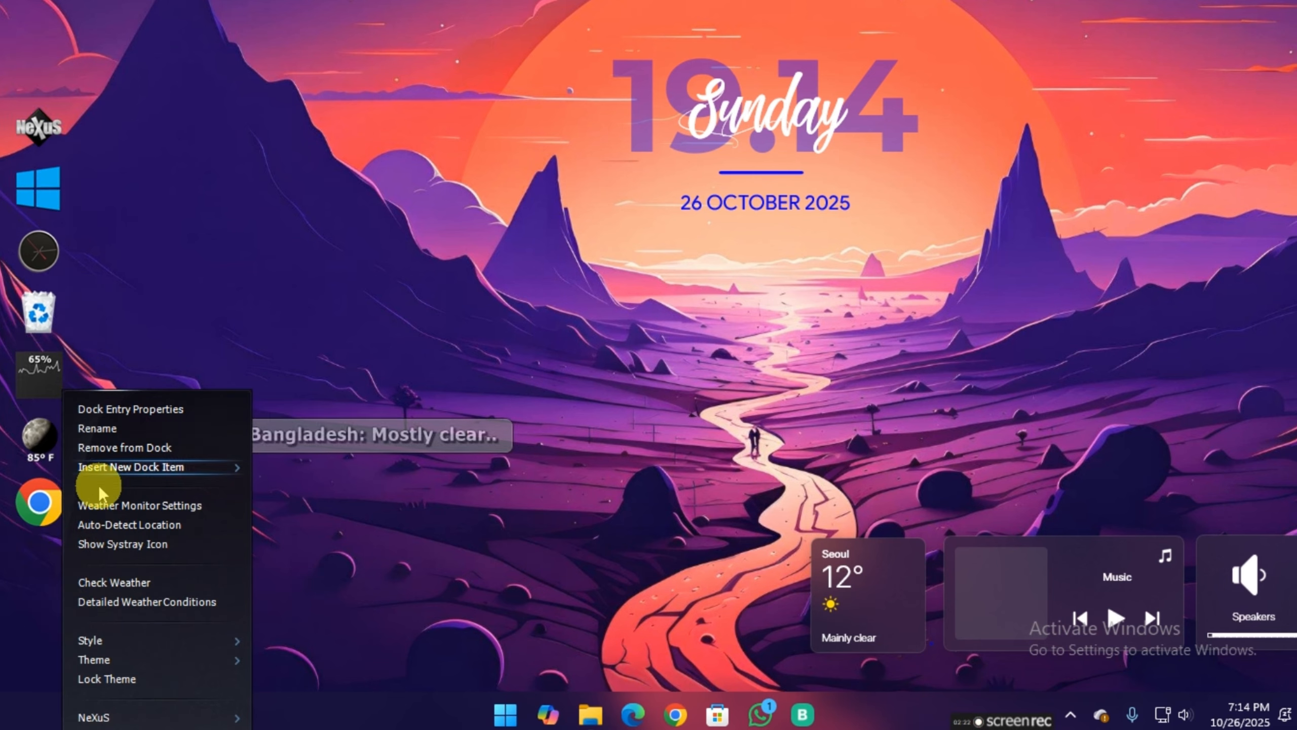
pyautogui.click(130, 449)
pyautogui.rightClick(53, 430)
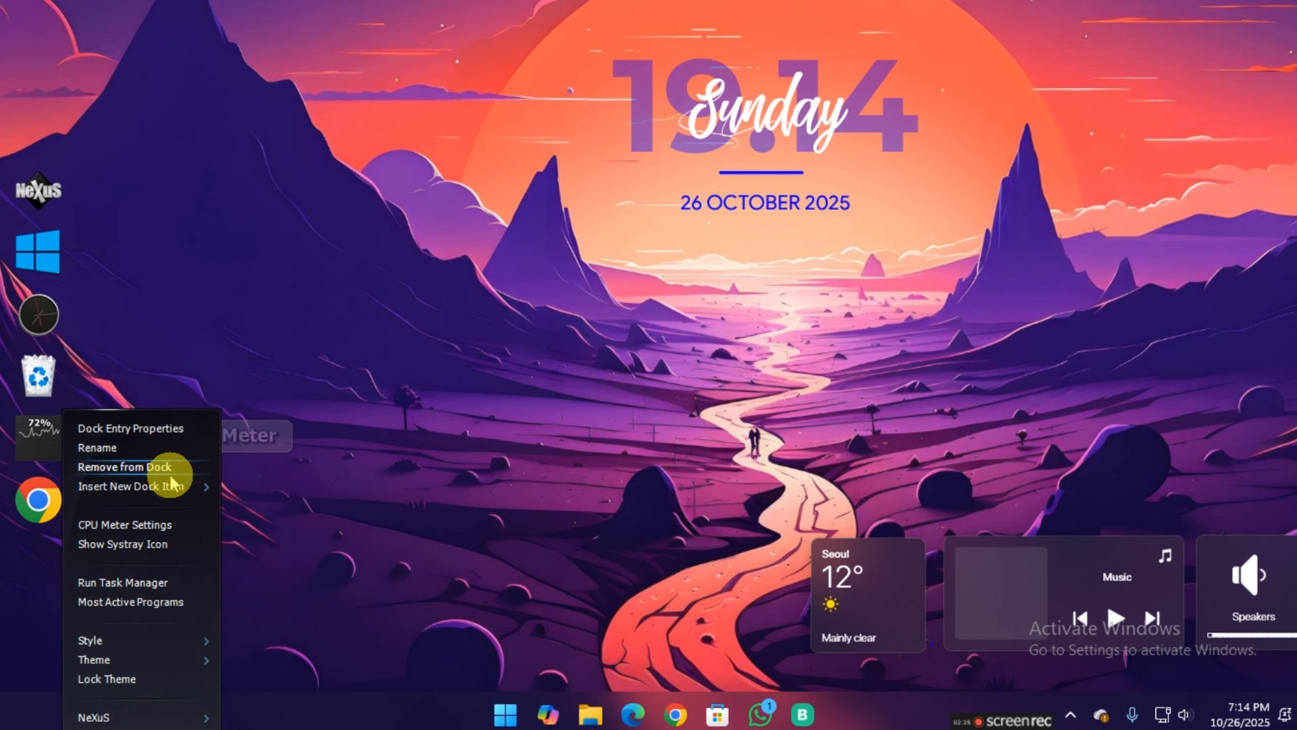
pyautogui.click(130, 467)
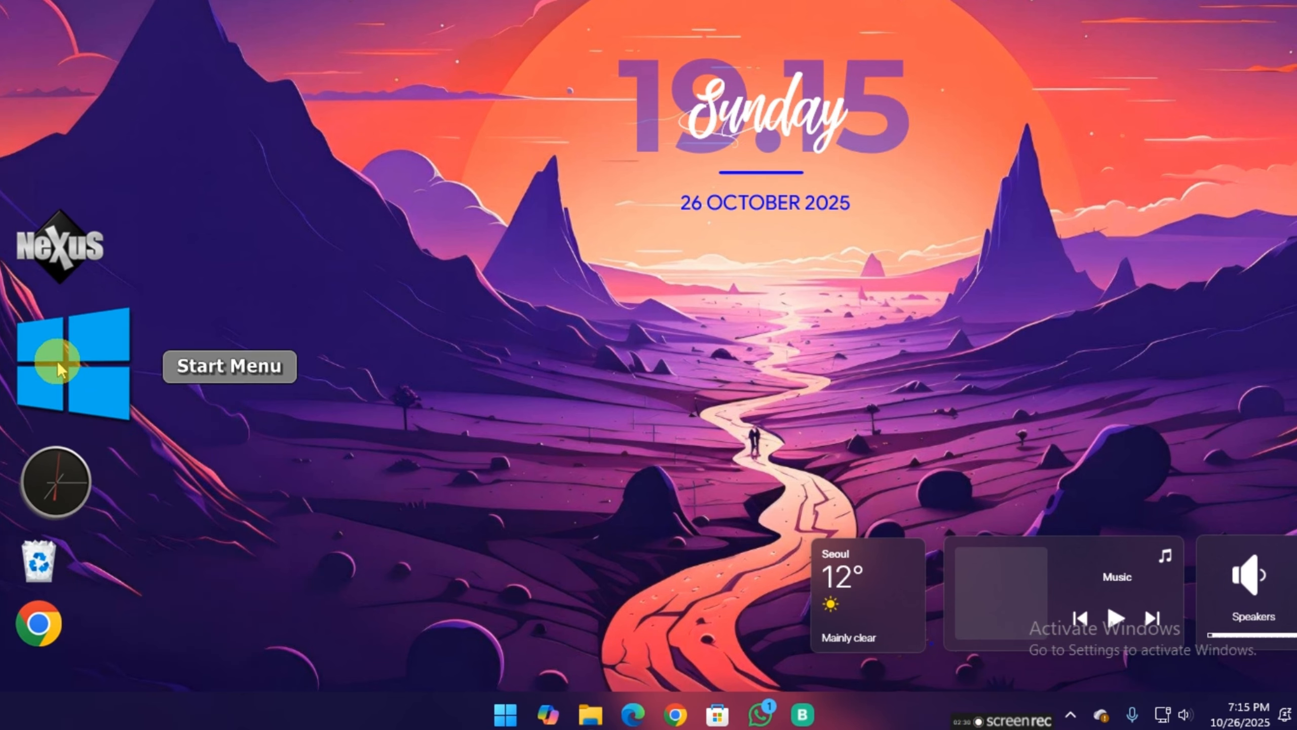
pyautogui.rightClick(51, 426)
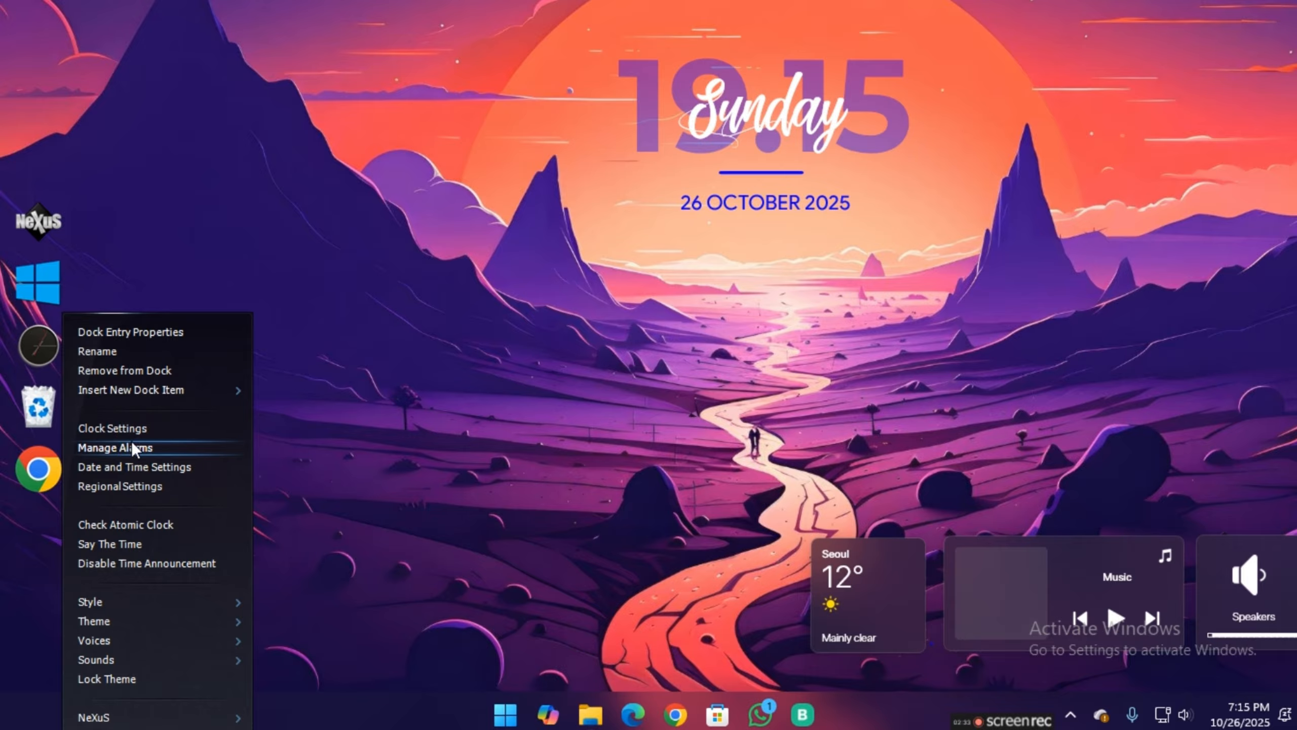
pyautogui.click(144, 369)
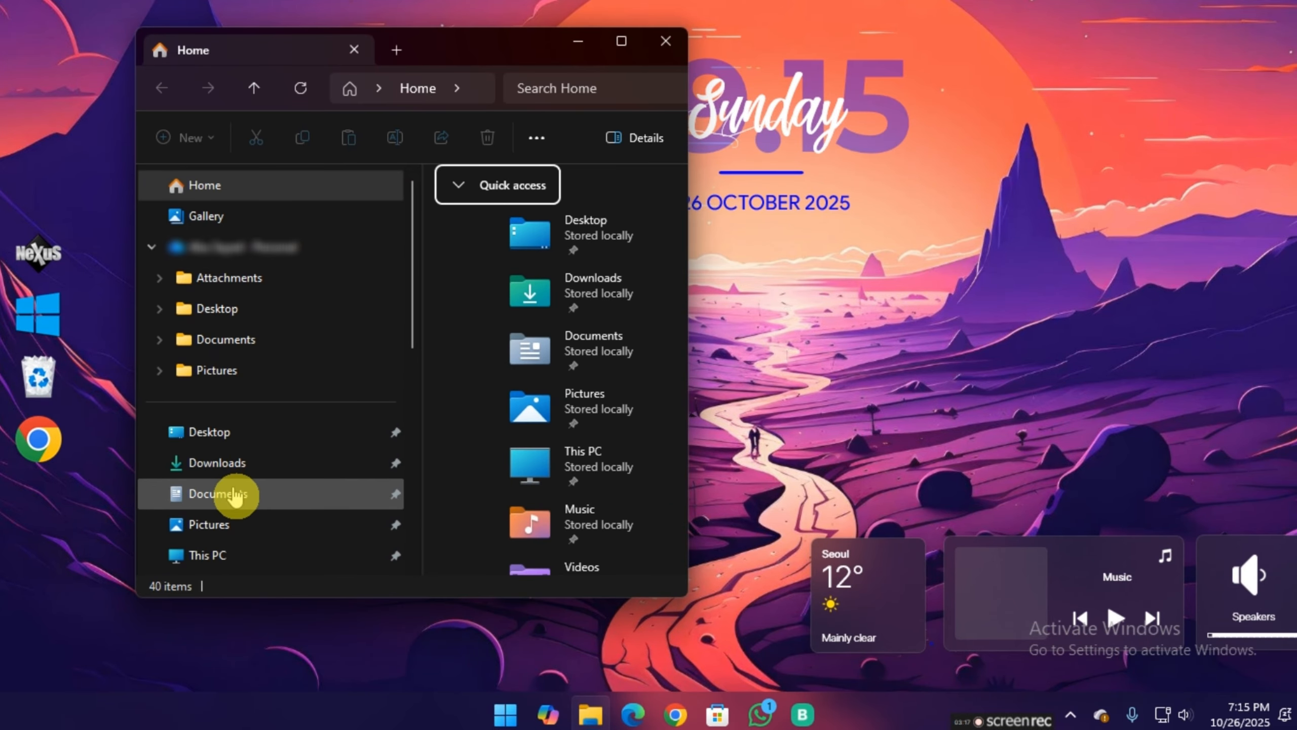
# Add the Blynk.Console, CapCut, Internet Download Manager, ScreenRec and This PC shortcuts from the Desktop folder to the dock
pyautogui.click(233, 449)
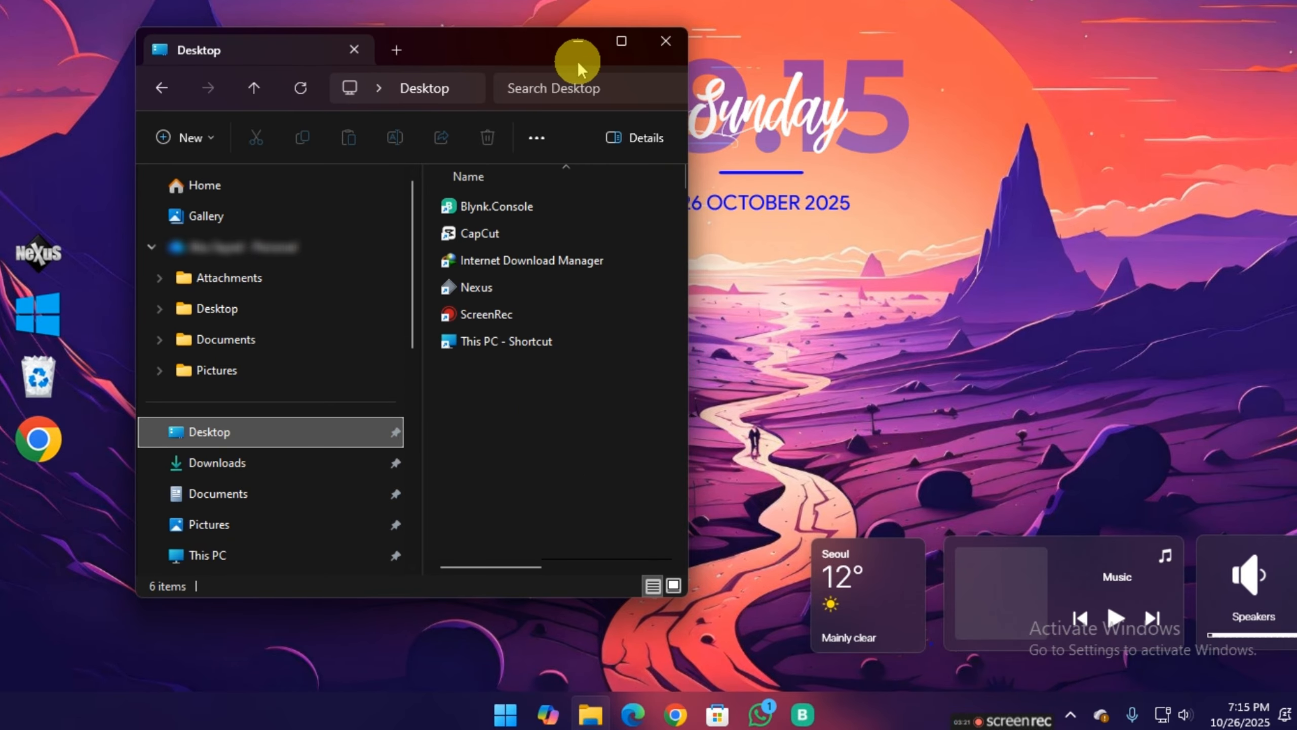
pyautogui.moveTo(432, 32); pyautogui.dragTo(598, 39)
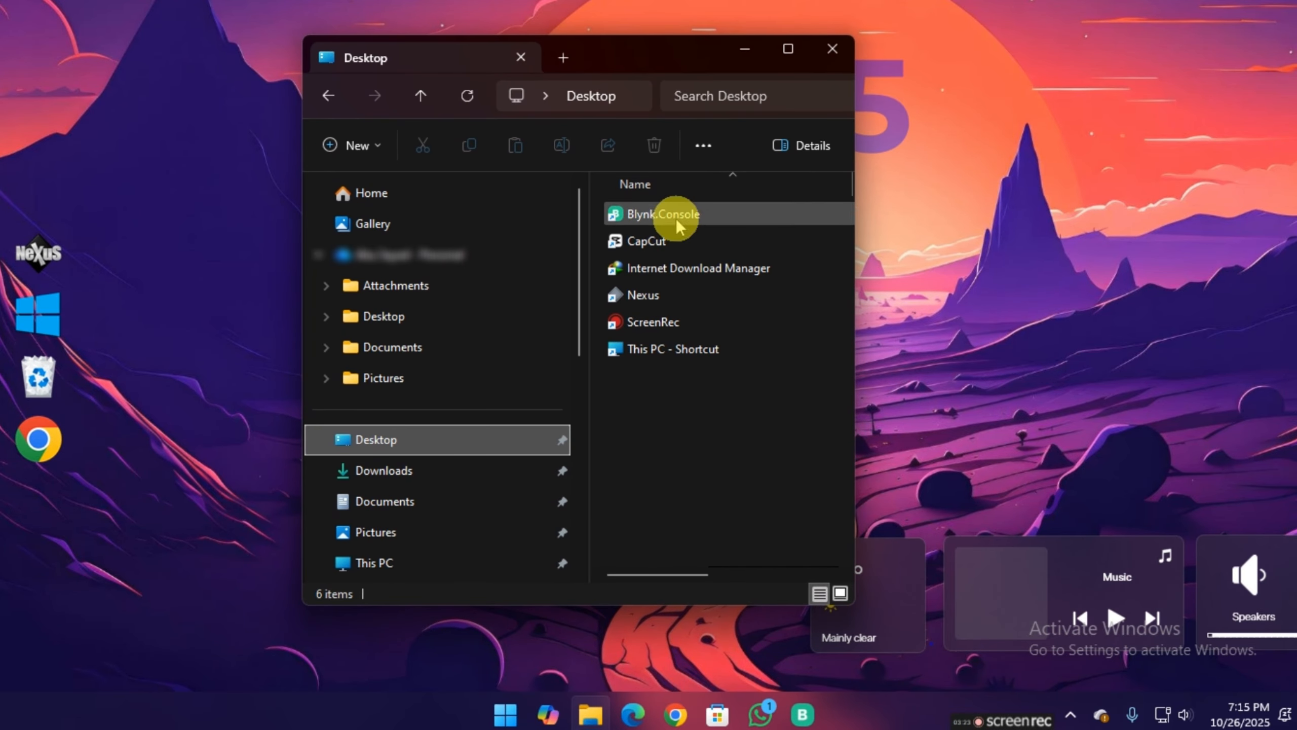
pyautogui.moveTo(675, 220); pyautogui.dragTo(40, 266)
pyautogui.moveTo(659, 242); pyautogui.dragTo(41, 380)
pyautogui.moveTo(715, 268); pyautogui.dragTo(25, 371)
pyautogui.moveTo(653, 321); pyautogui.dragTo(115, 536)
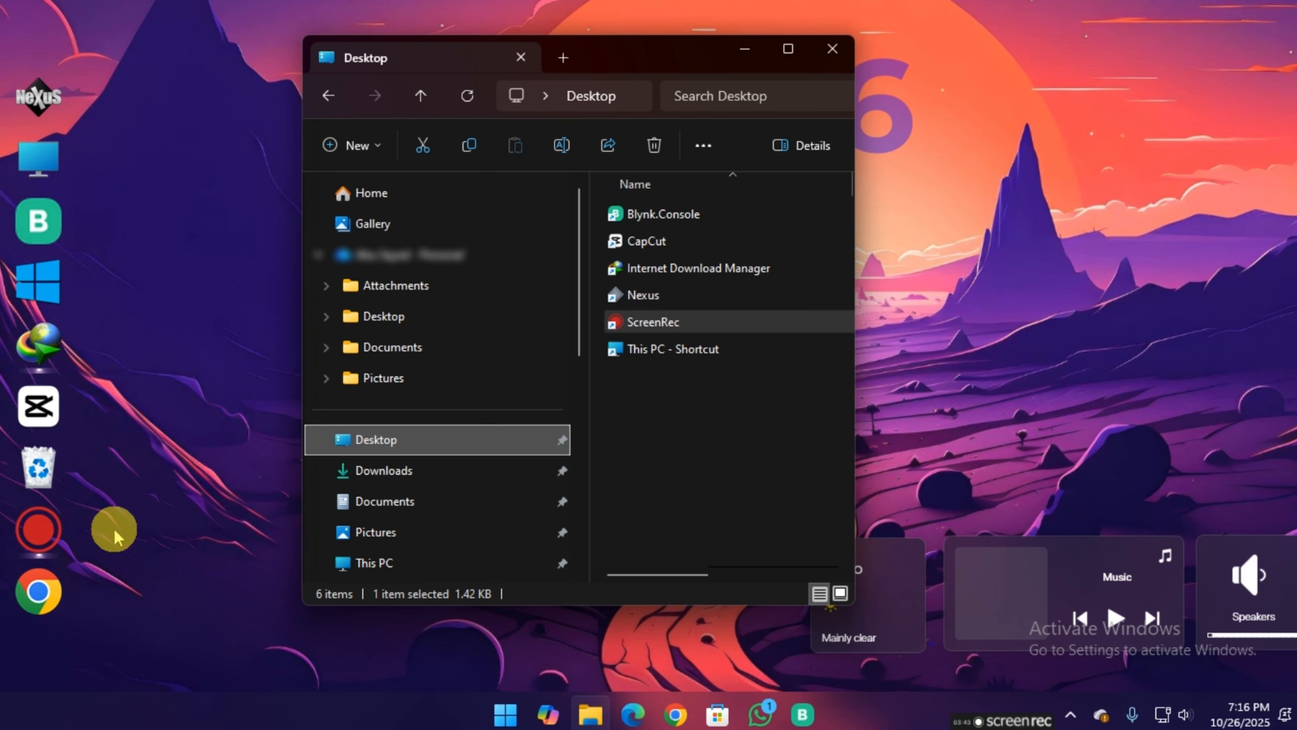
# Reorder the dock with the Recycle Bin below This PC, Chrome below Blynk and the Windows item last, and close the Desktop folder window
pyautogui.moveTo(39, 591); pyautogui.dragTo(65, 327)
pyautogui.moveTo(38, 282); pyautogui.dragTo(41, 679)
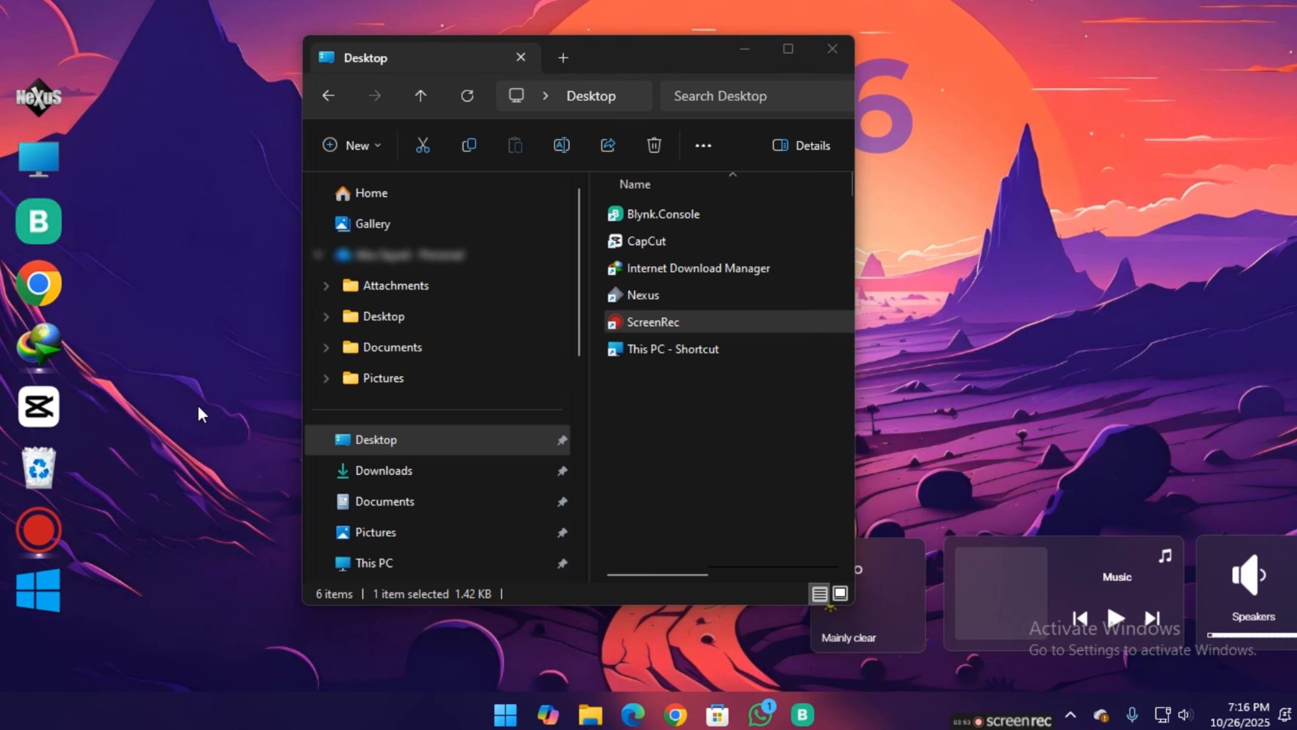
pyautogui.moveTo(38, 468); pyautogui.dragTo(46, 221)
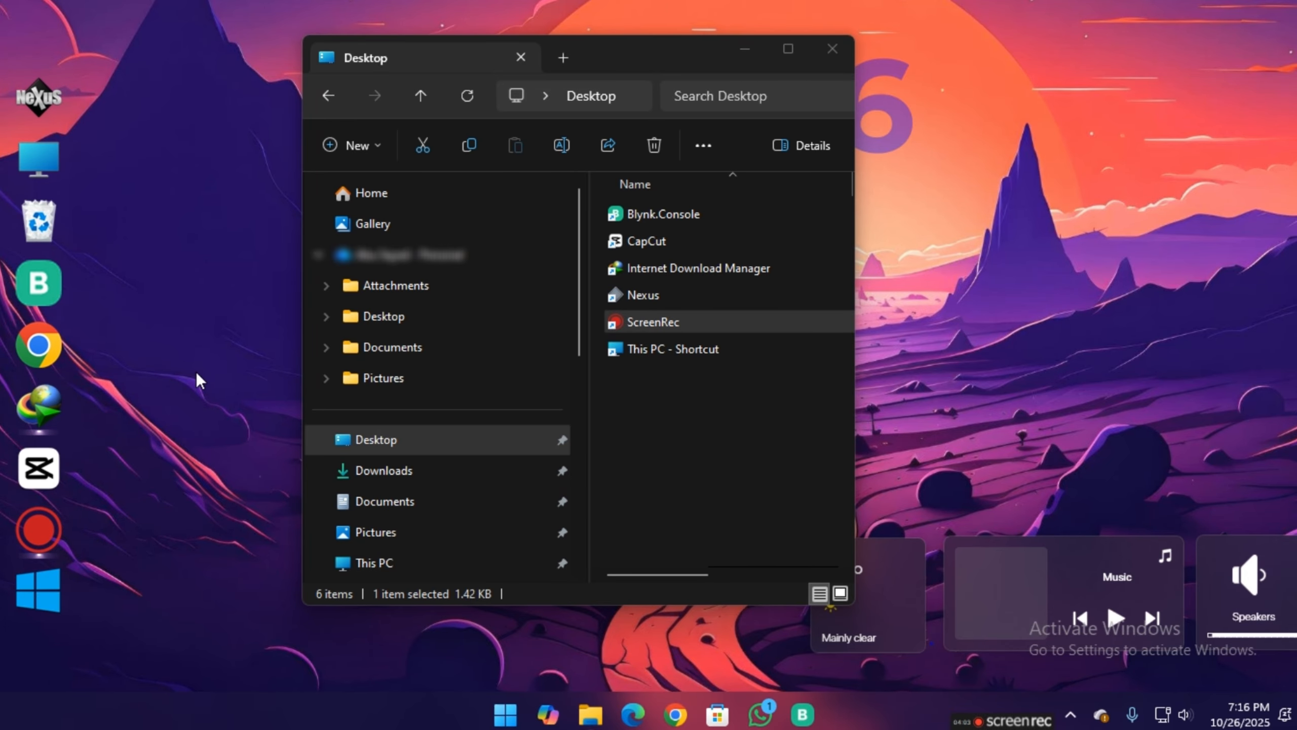
pyautogui.click(823, 55)
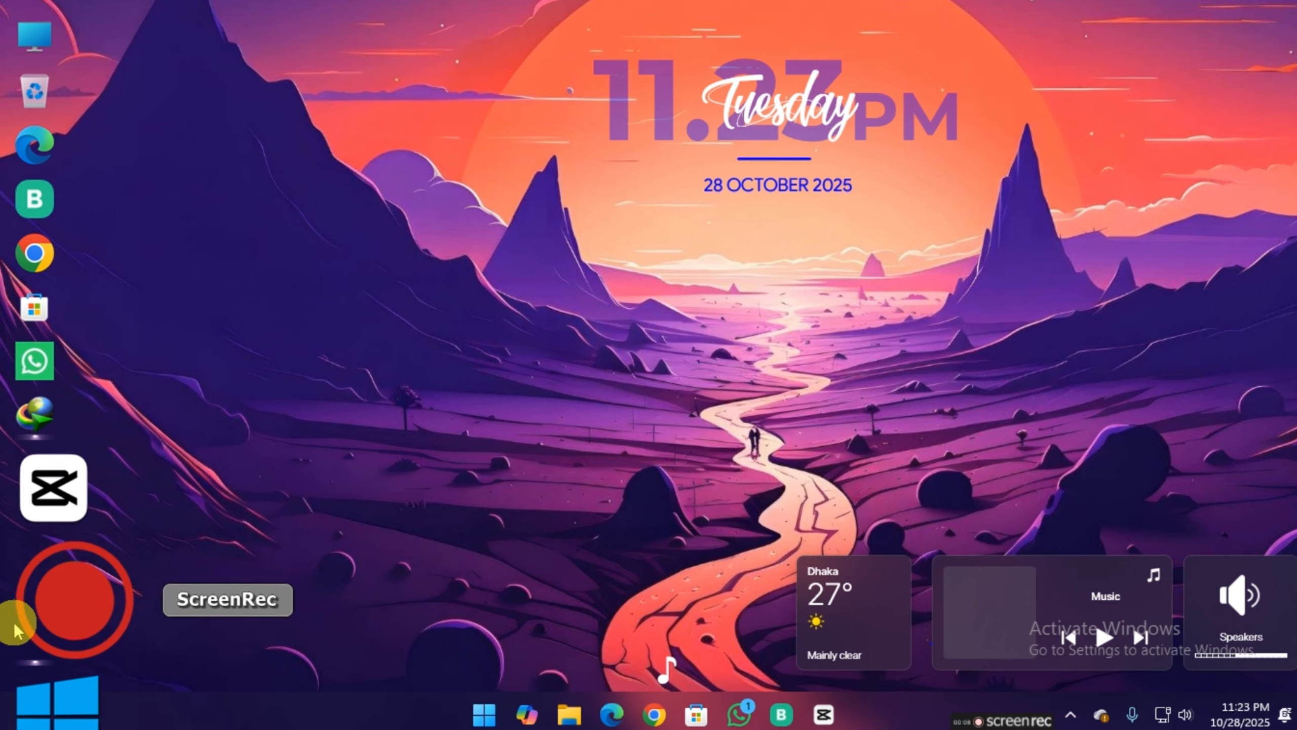
# Set the dock's mouseover effect to None and accept the change
pyautogui.rightClick(39, 64)
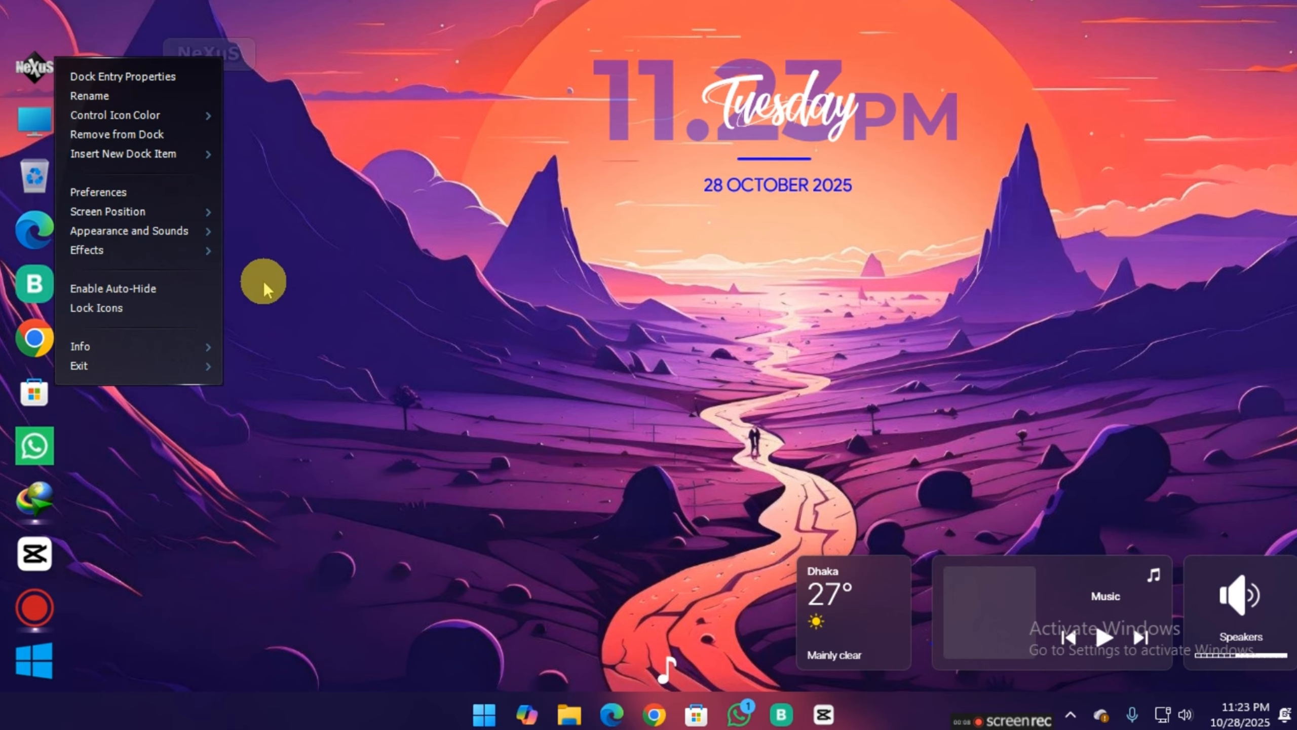
pyautogui.moveTo(139, 245)
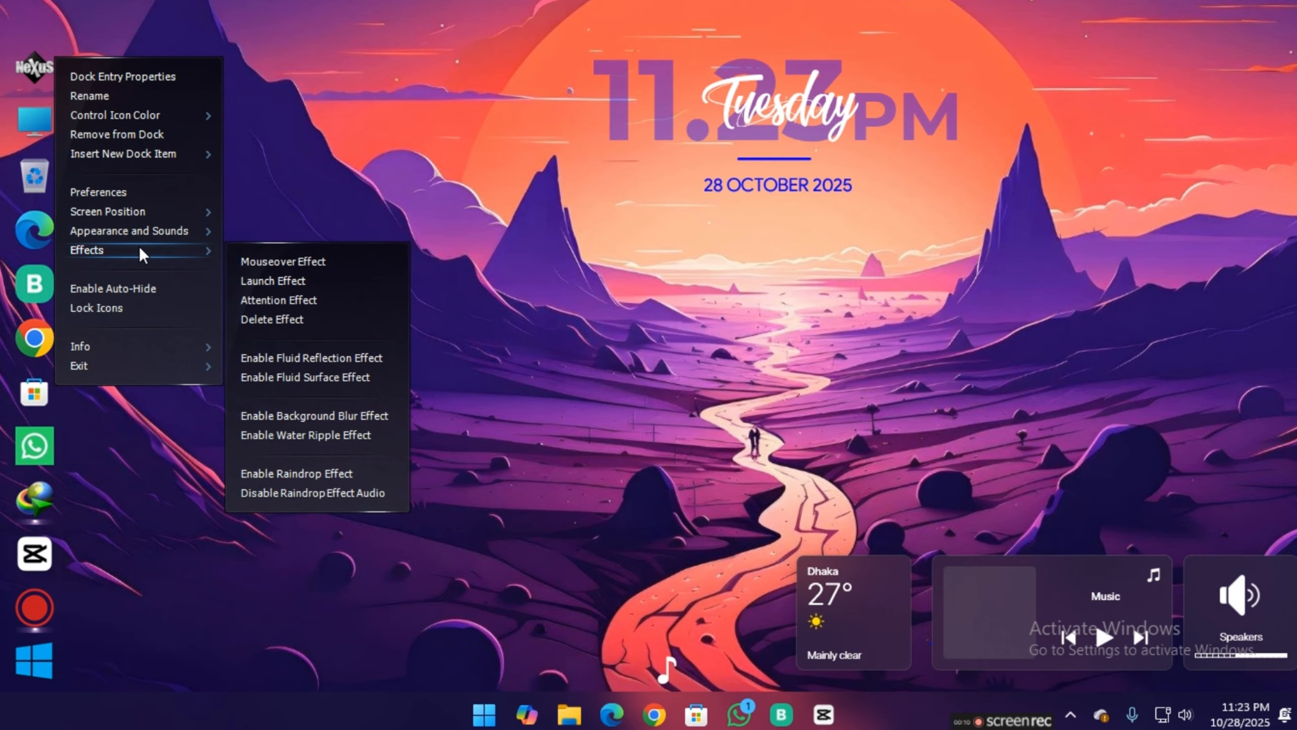
pyautogui.click(286, 261)
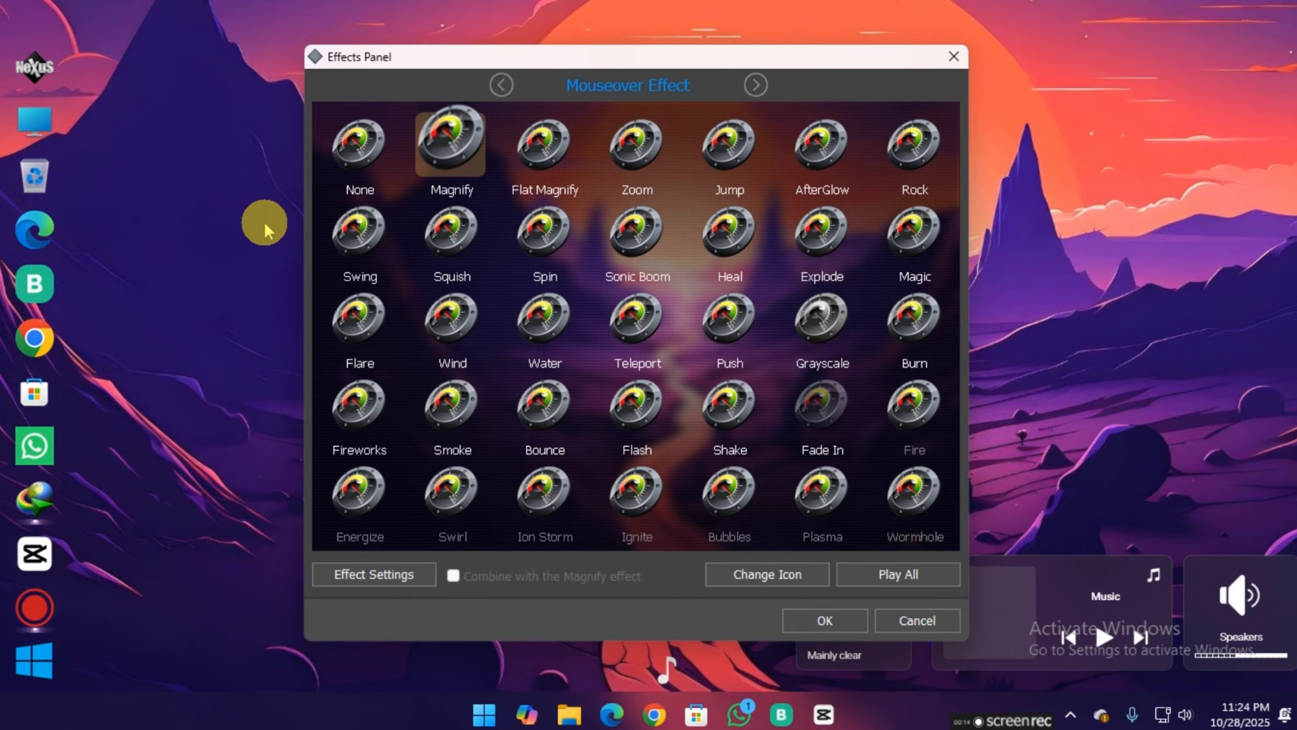
pyautogui.click(369, 150)
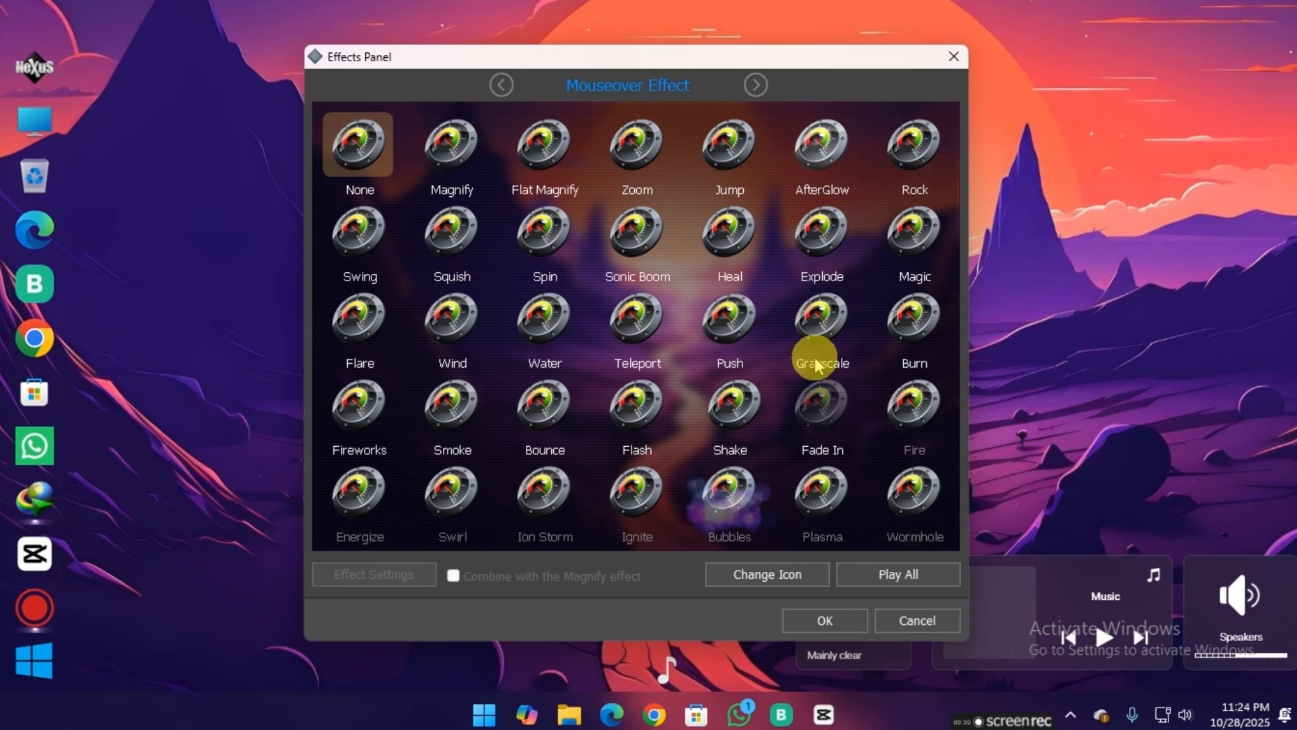
pyautogui.click(825, 618)
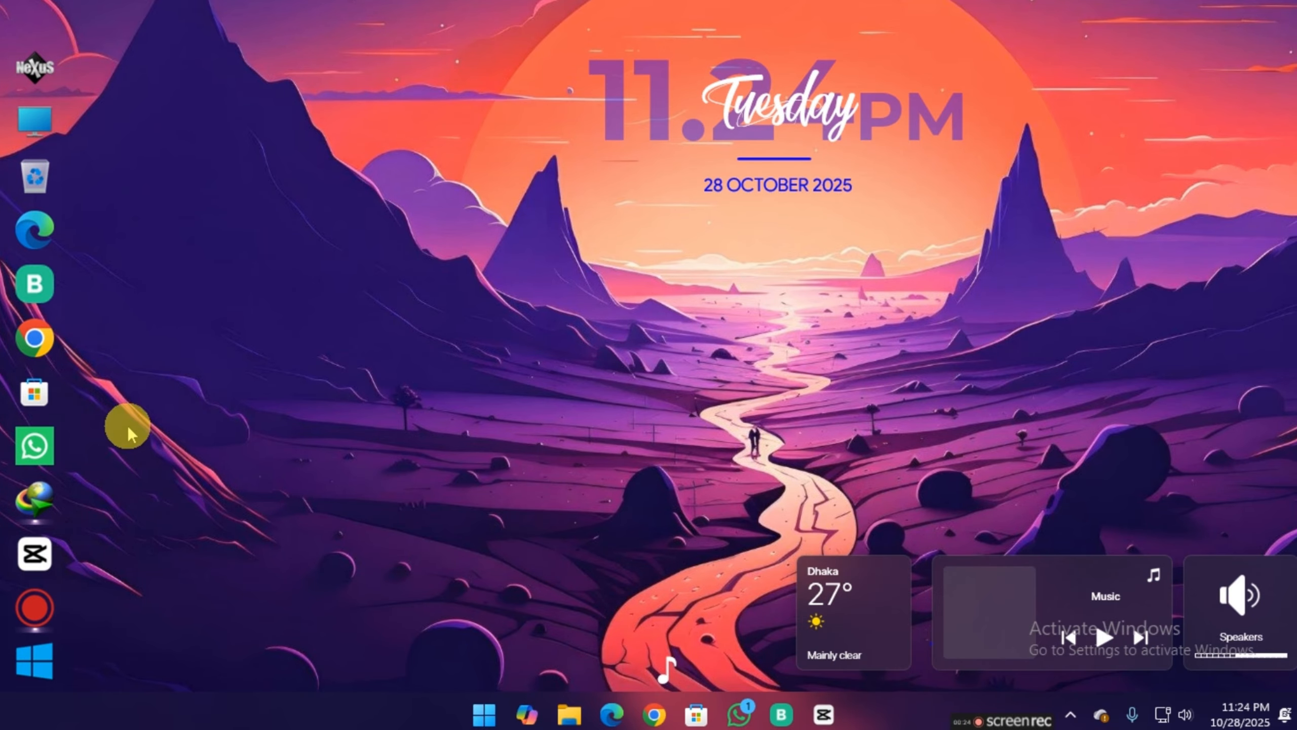
# Set the dock's launch effect to Jump and accept the change
pyautogui.rightClick(33, 75)
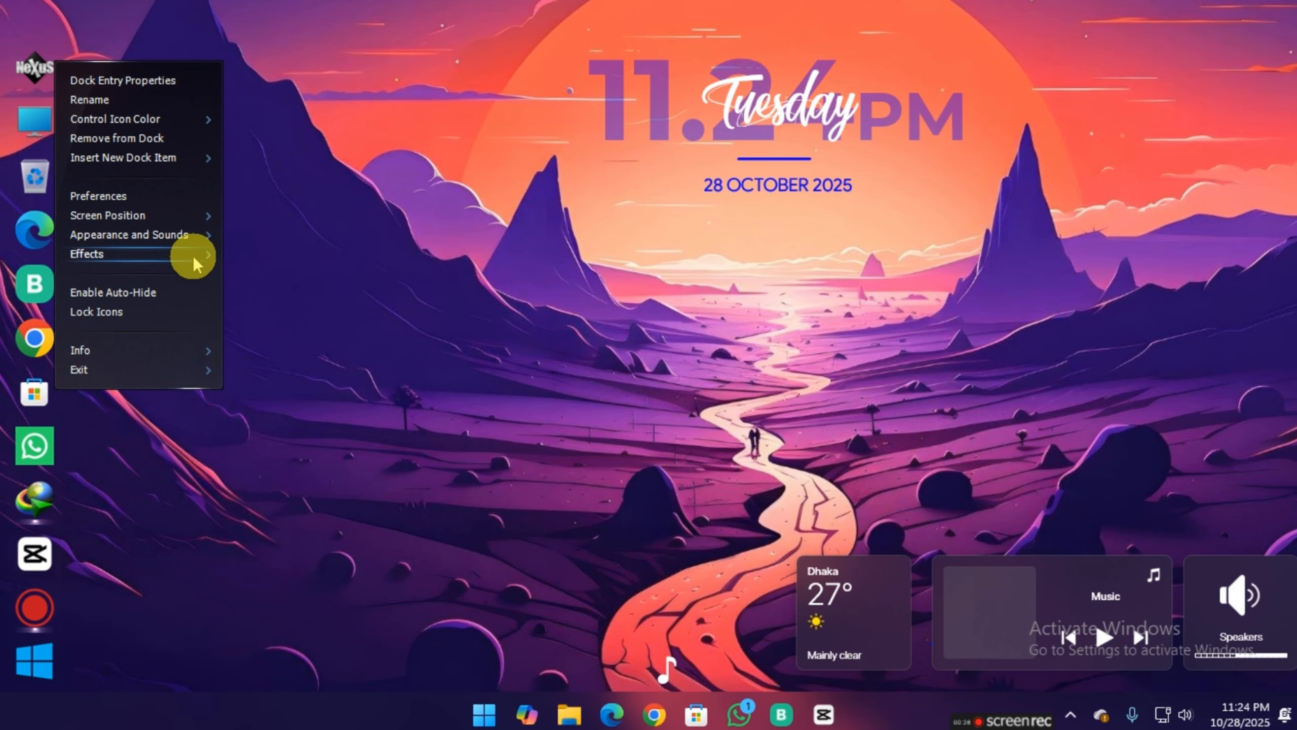
pyautogui.moveTo(138, 255)
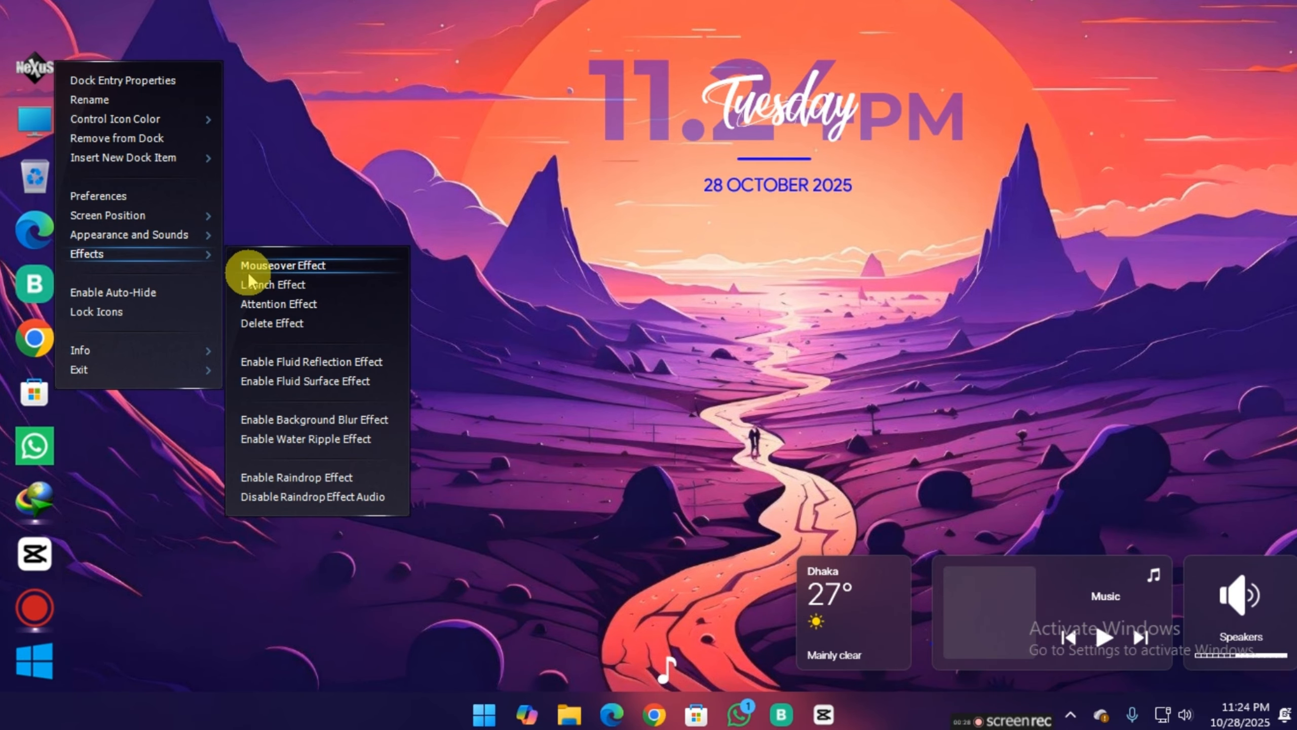
pyautogui.click(259, 287)
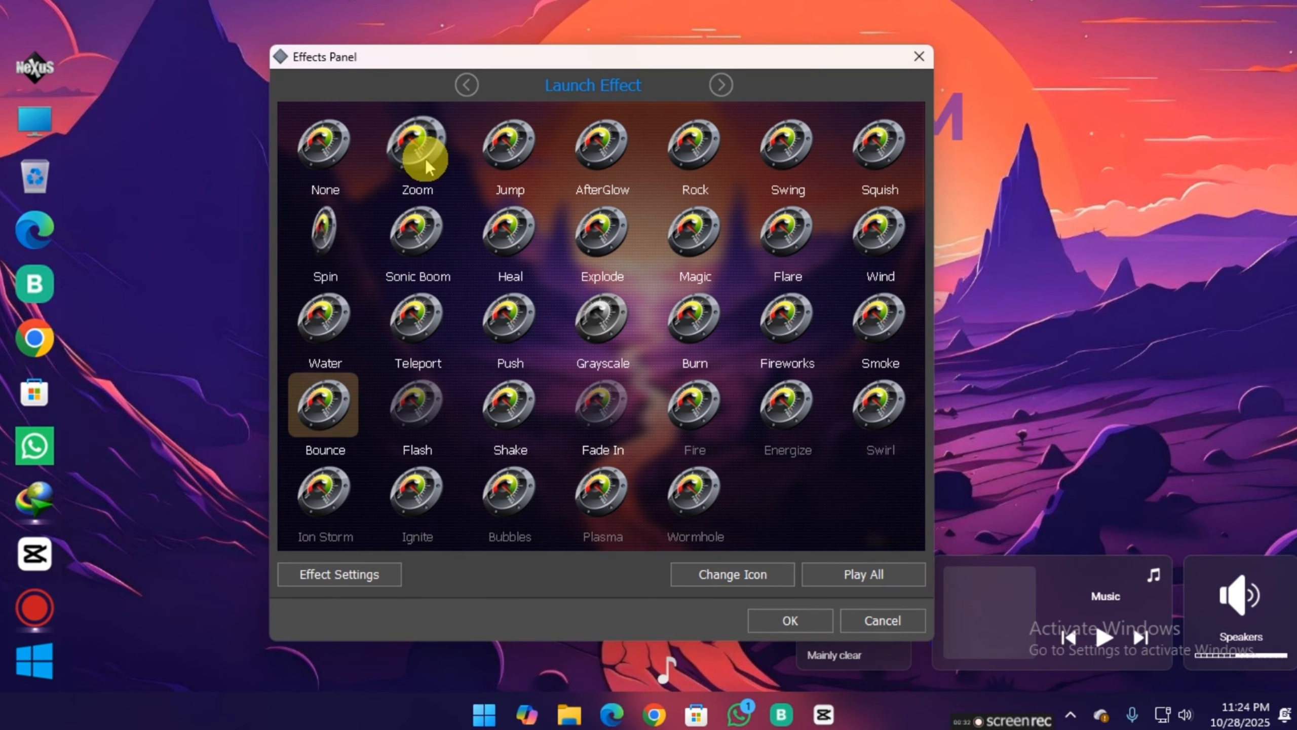
pyautogui.click(511, 148)
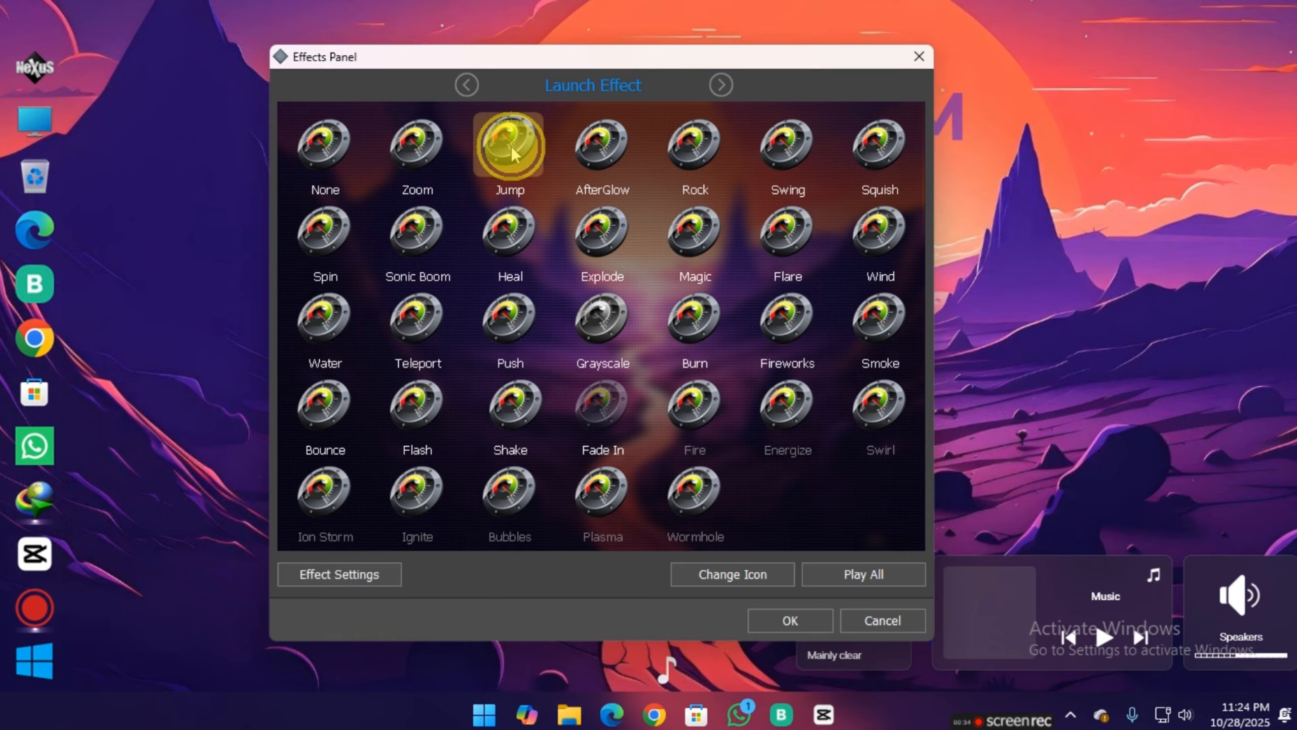
pyautogui.click(781, 621)
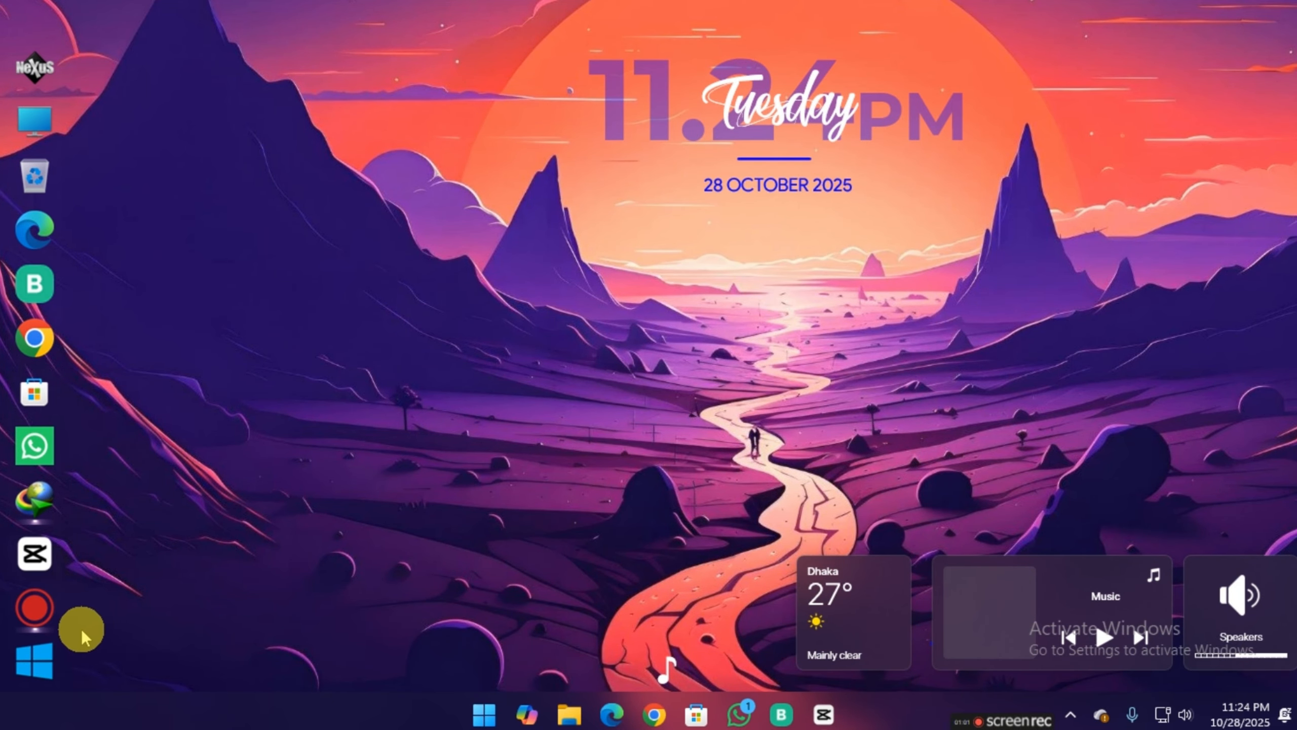
# Test the launch effect by opening and closing the Start menu twice from the dock's Windows item
pyautogui.click(41, 652)
pyautogui.click(200, 359)
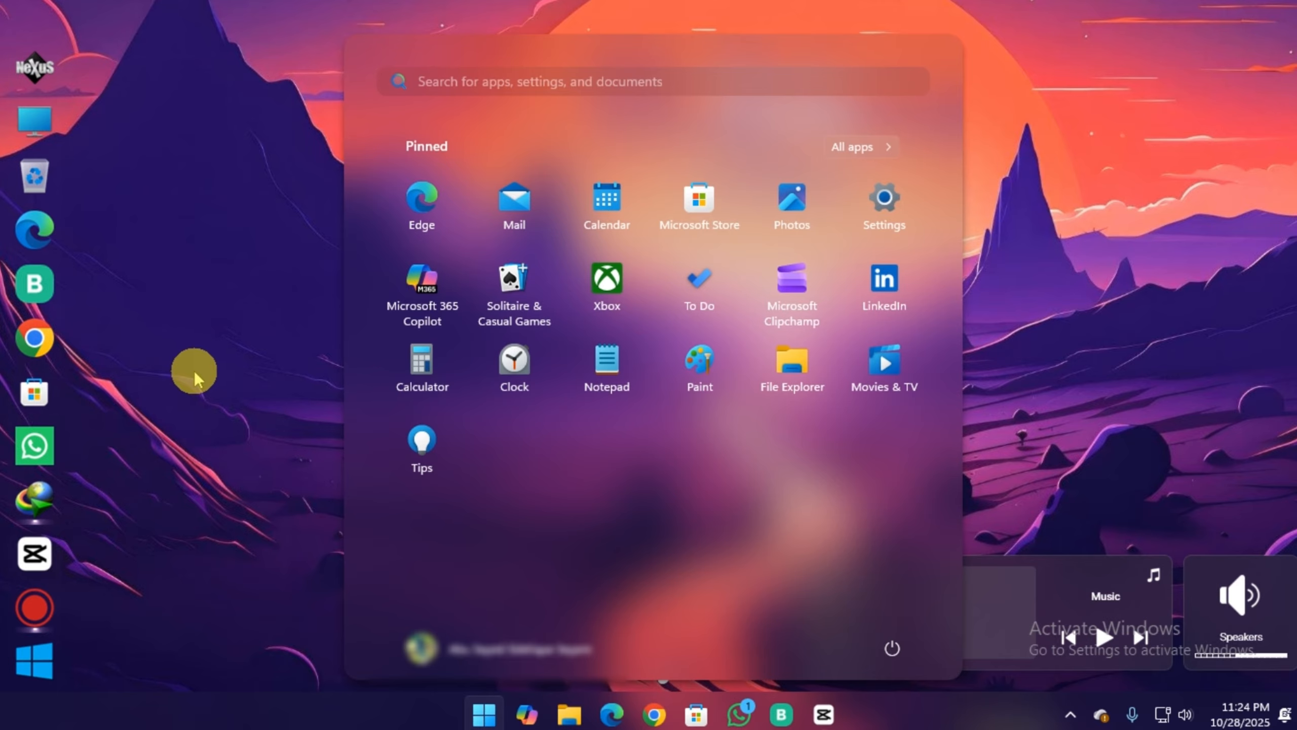
pyautogui.click(43, 663)
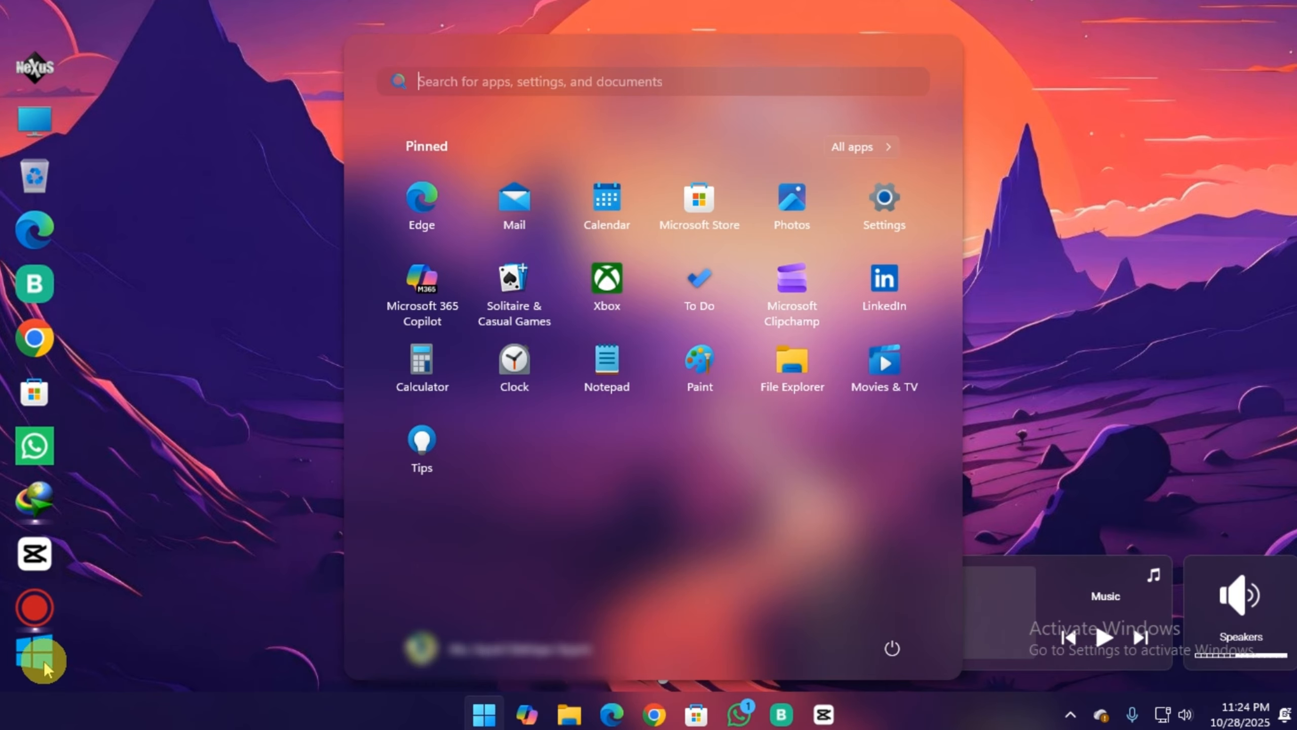
pyautogui.click(235, 378)
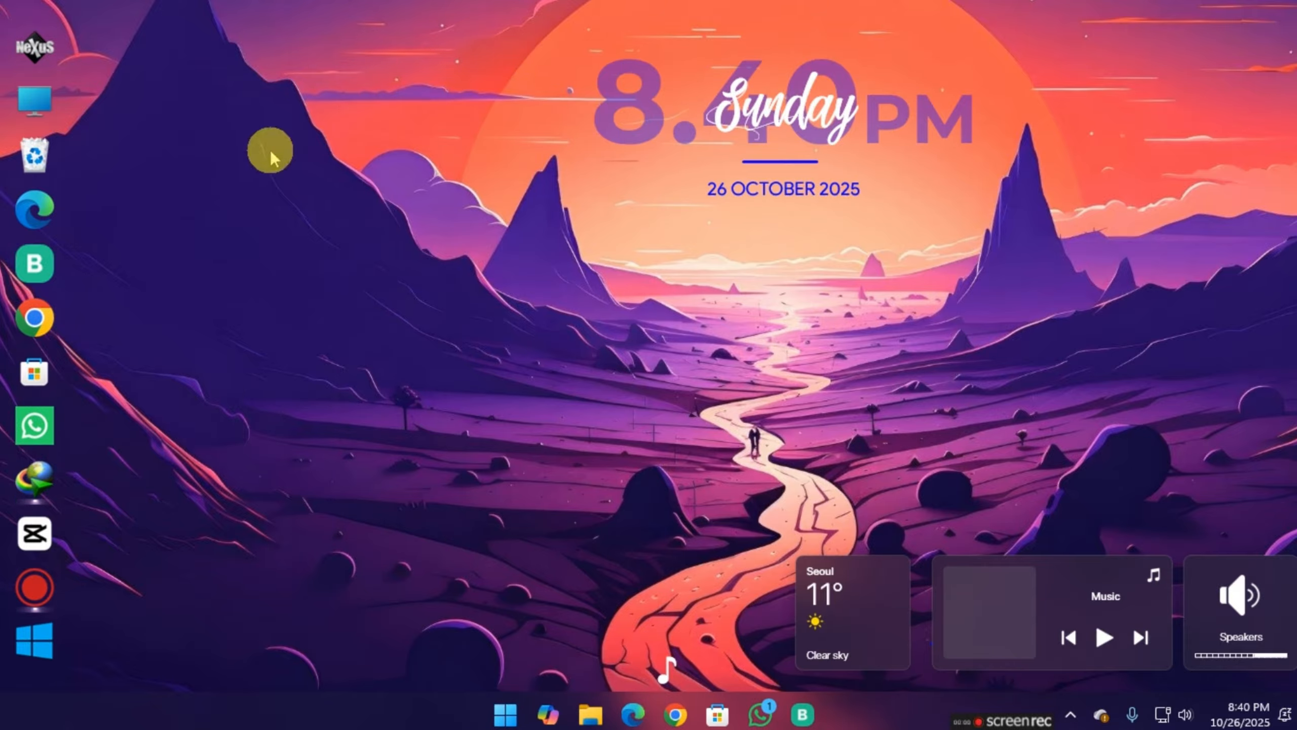
# Check the styled desktop context menu, notification panel and quick settings, closing each one again
pyautogui.rightClick(272, 150)
pyautogui.click(381, 231)
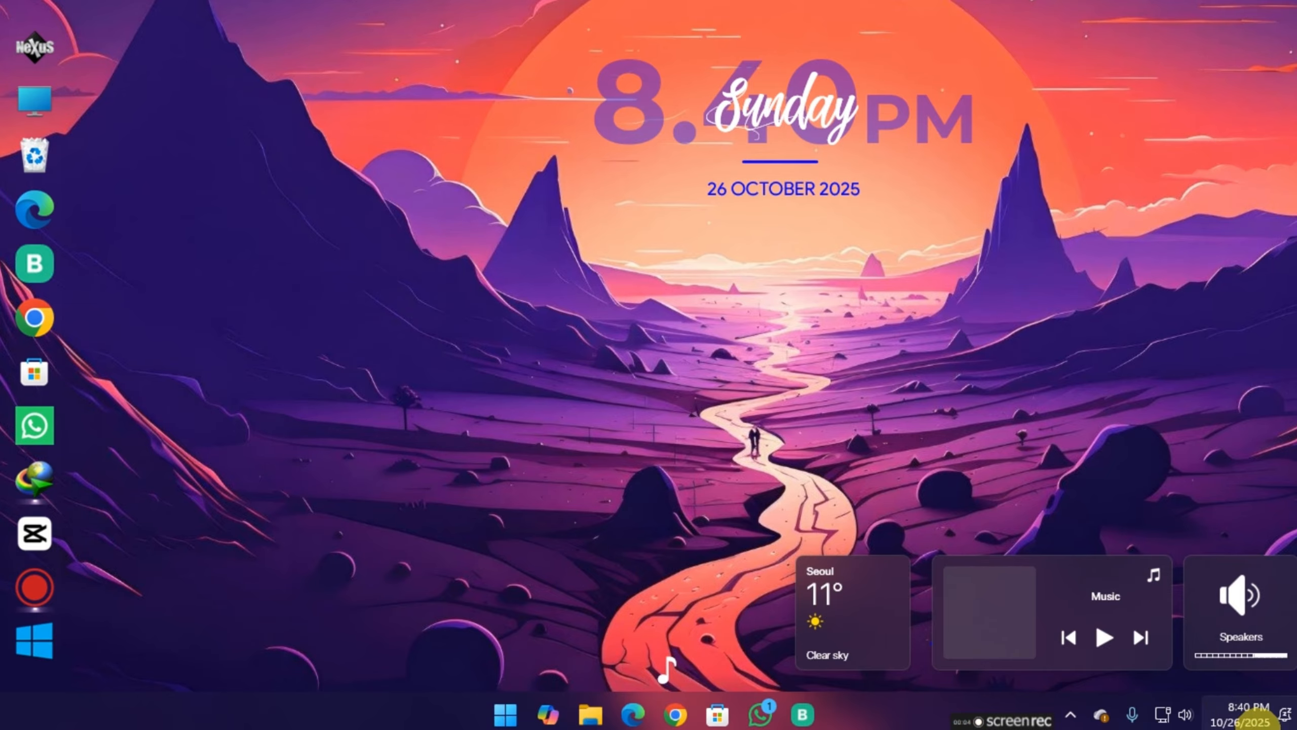
pyautogui.click(1271, 722)
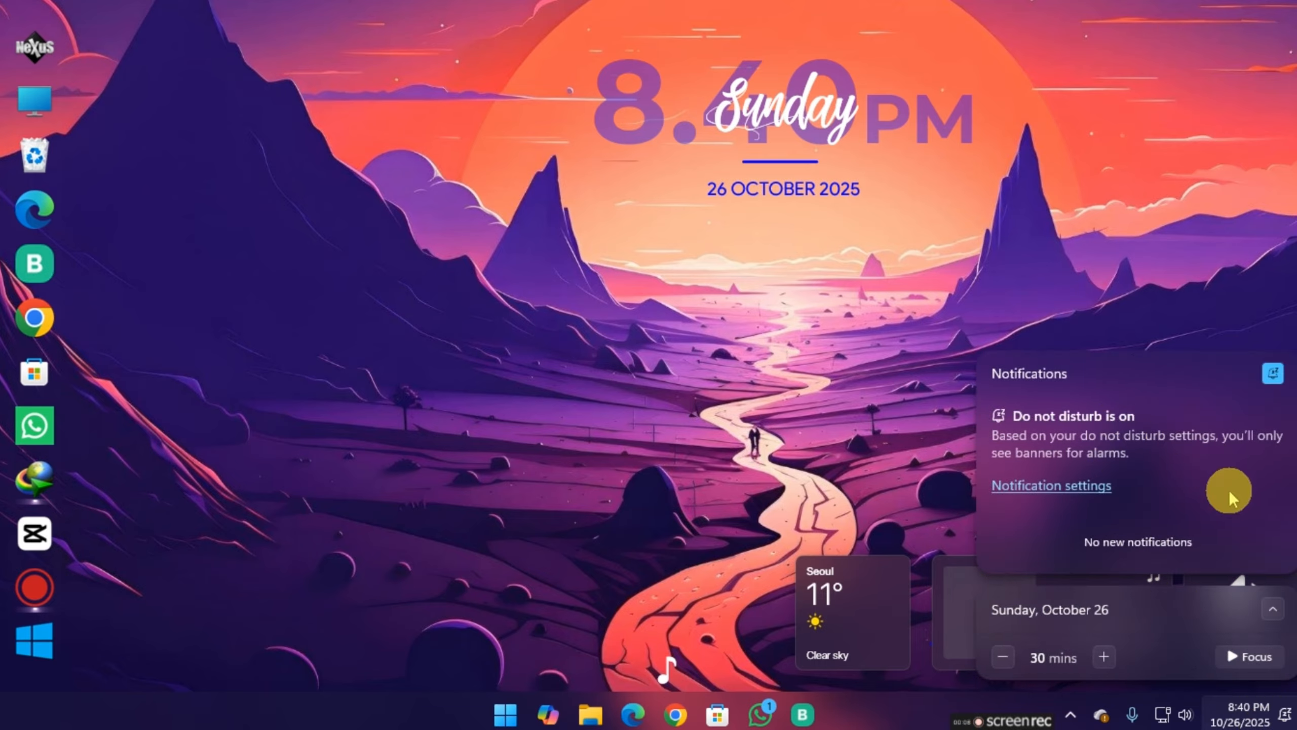
pyautogui.click(812, 389)
pyautogui.click(1172, 714)
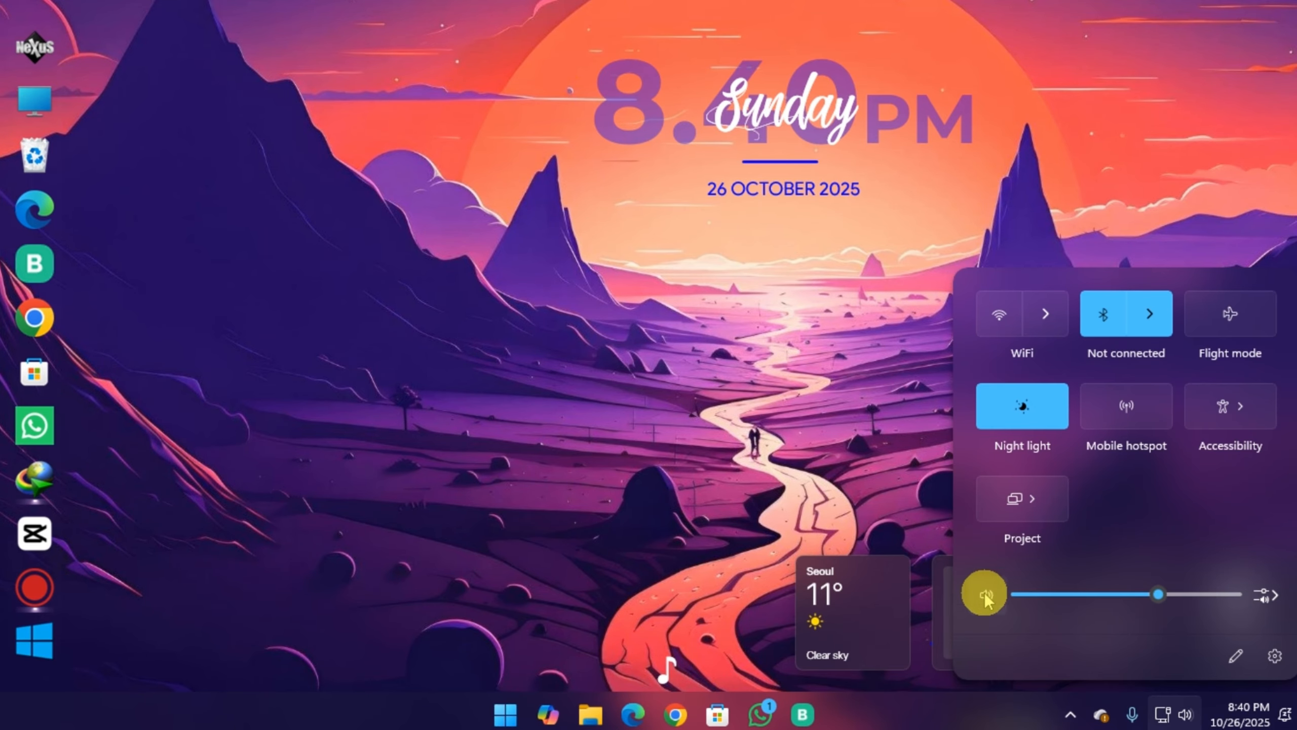
pyautogui.click(755, 406)
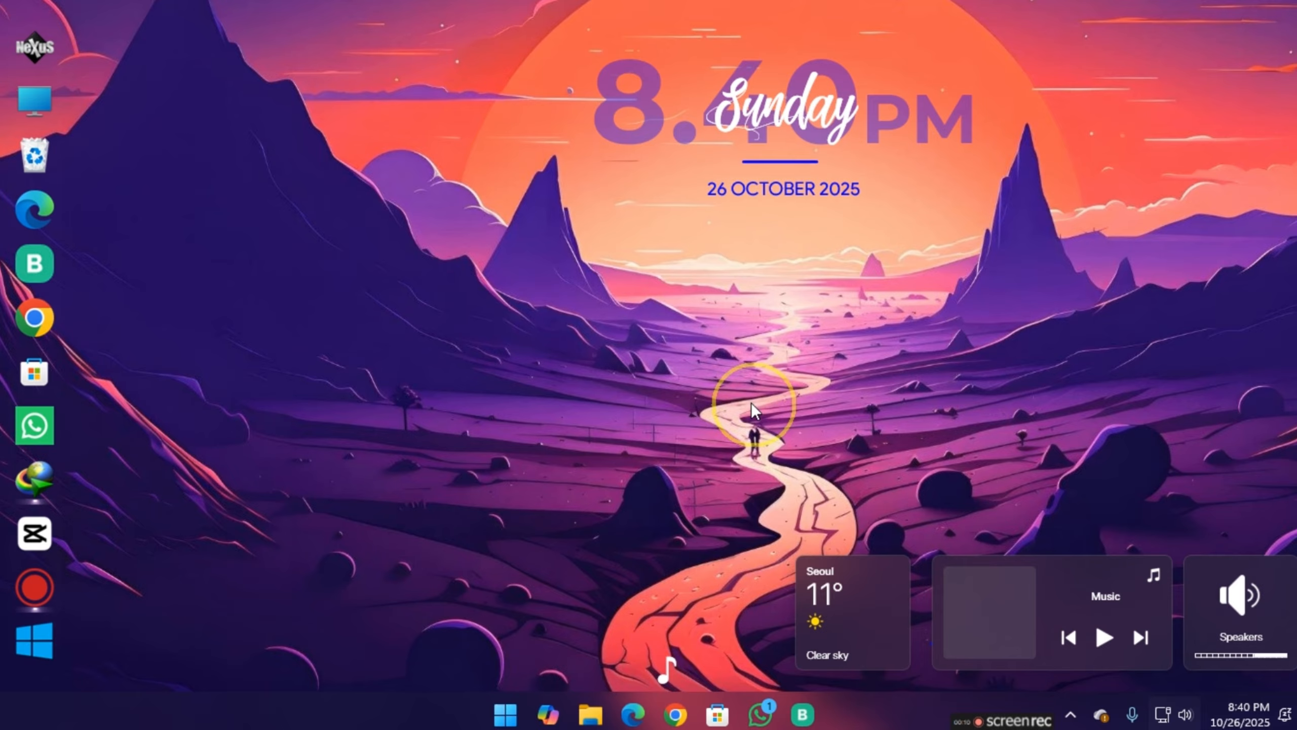
# Check the Start menu from both the taskbar and the dock's Windows item, leaving the desktop clear
pyautogui.click(504, 714)
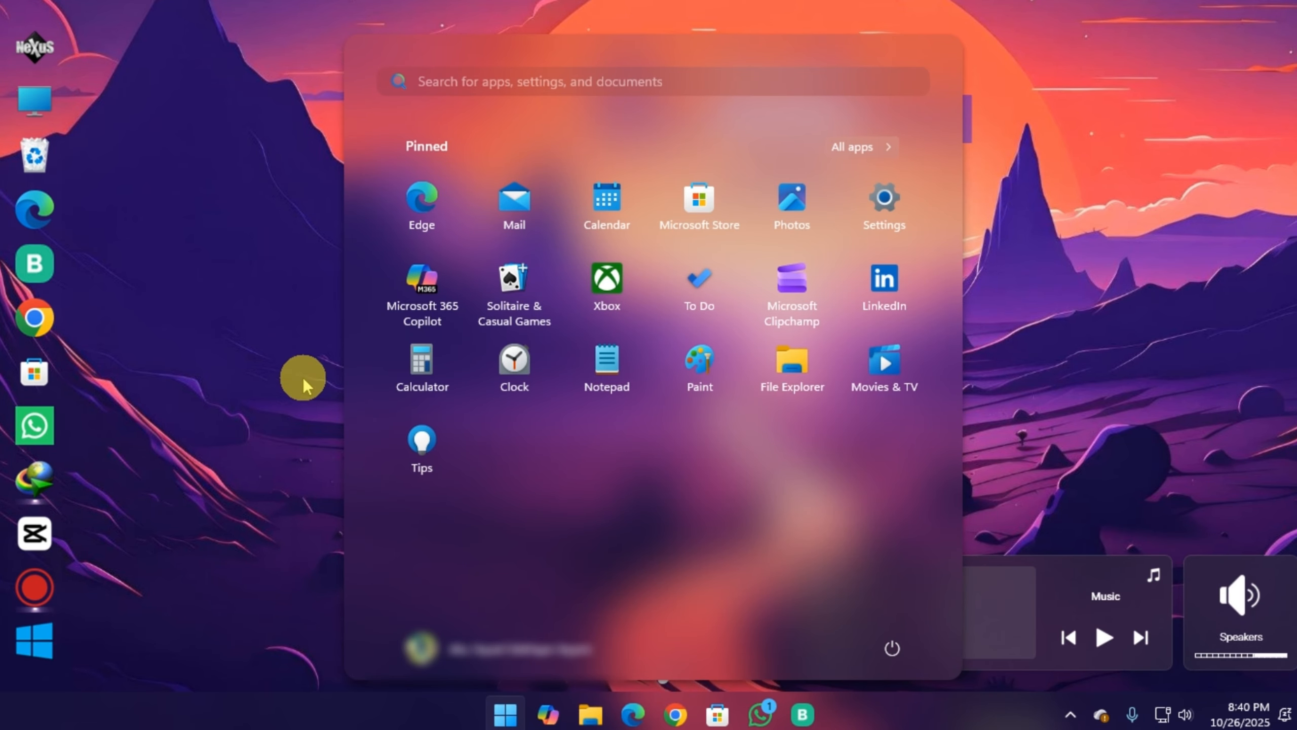
pyautogui.click(284, 353)
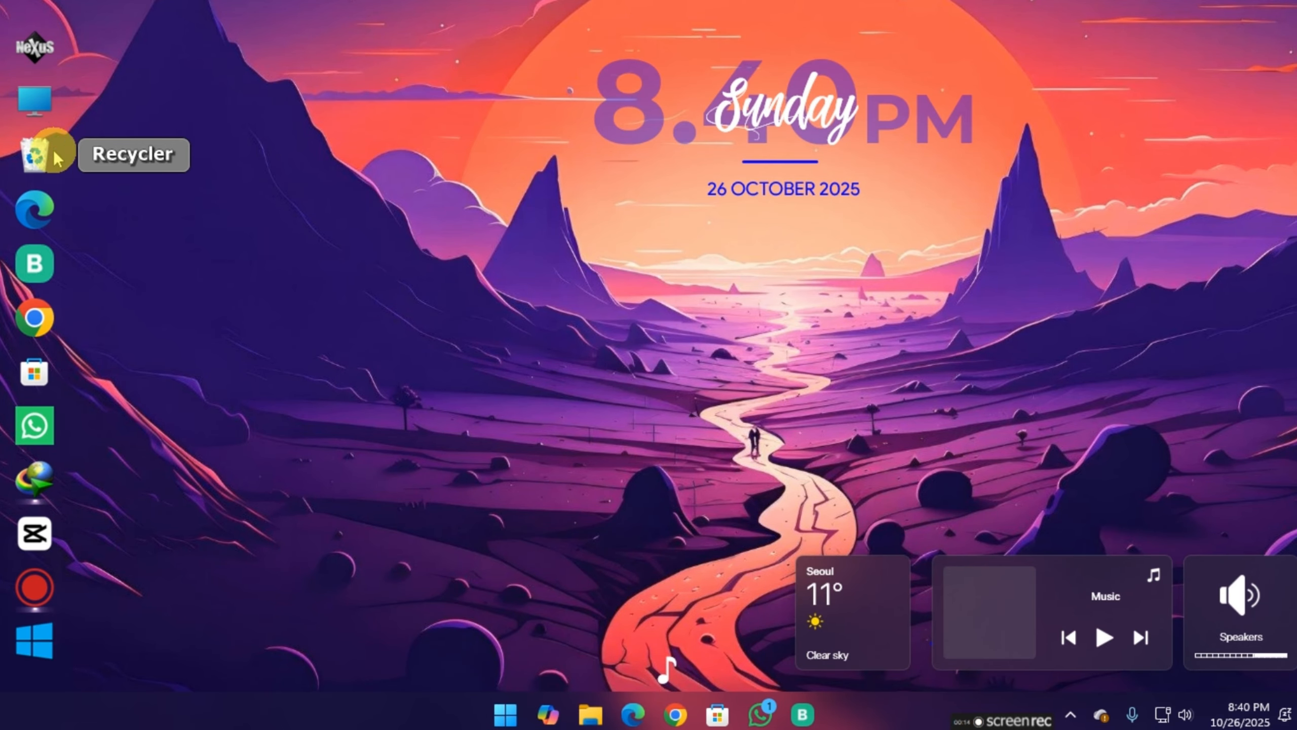
pyautogui.click(58, 645)
pyautogui.click(233, 419)
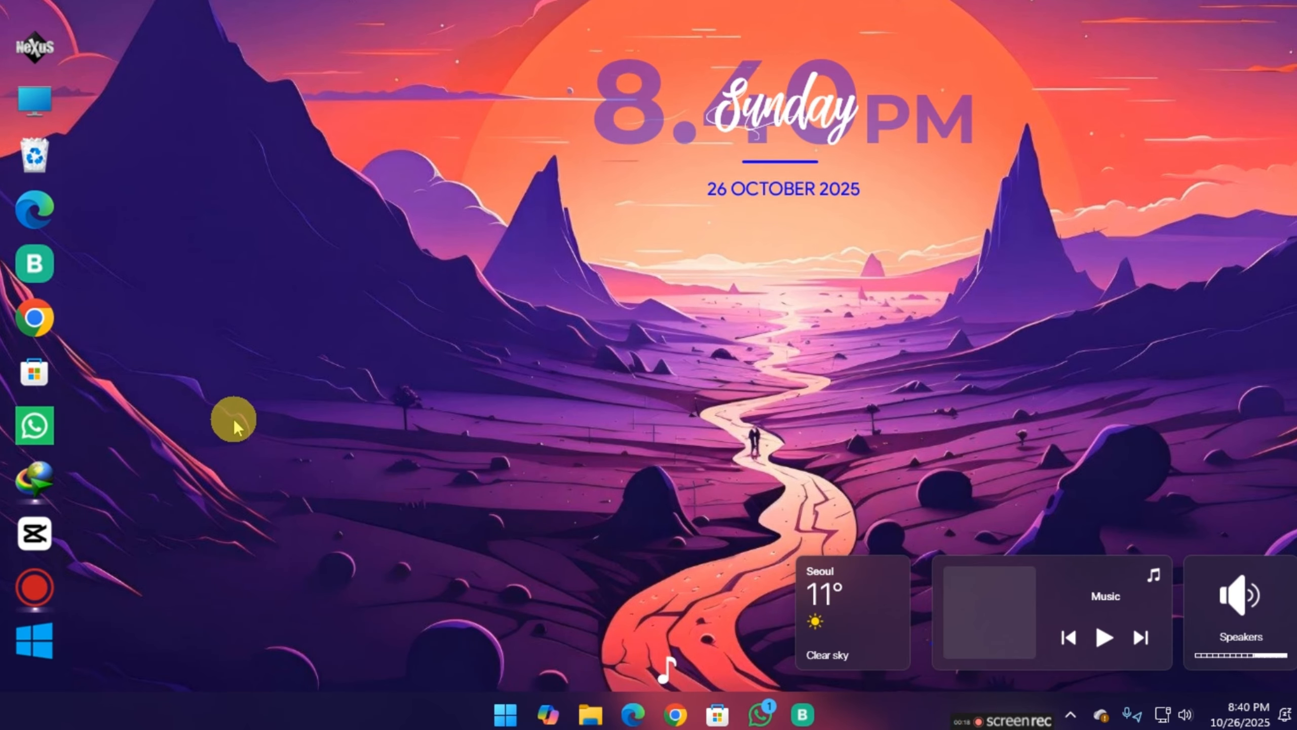